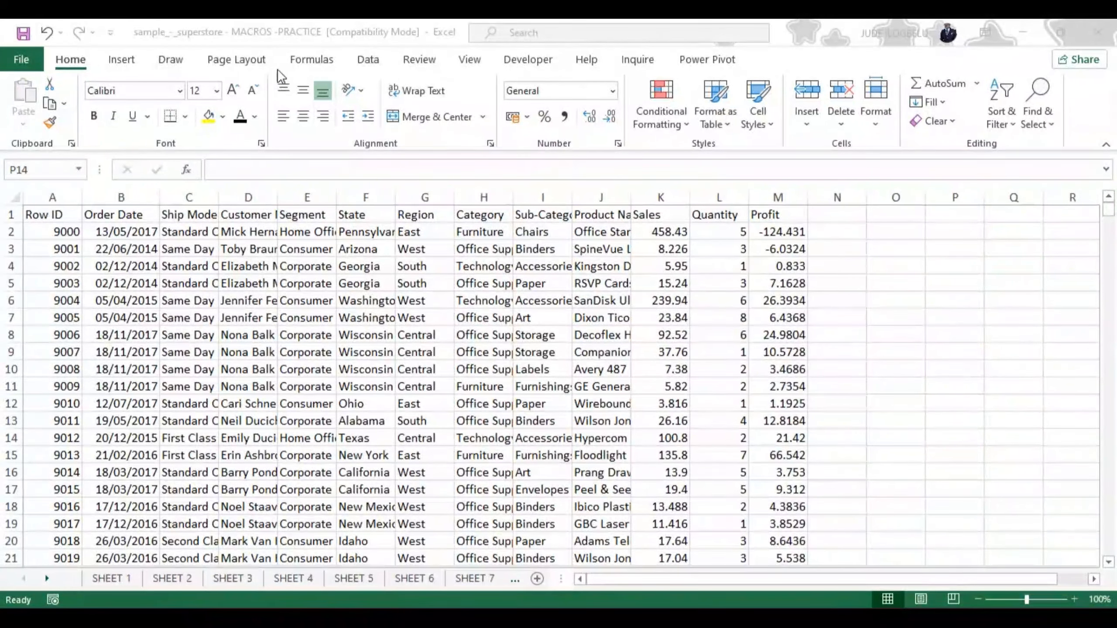
Widen the Order Date column on SHEET 8 enough to fit the full dates
click(527, 59)
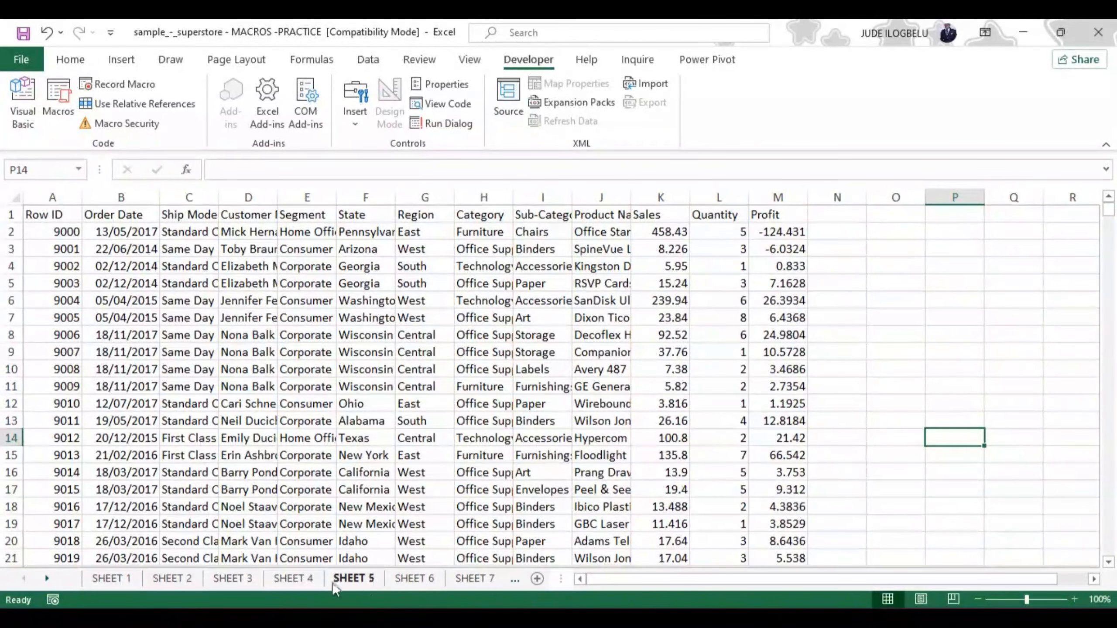
click(46, 577)
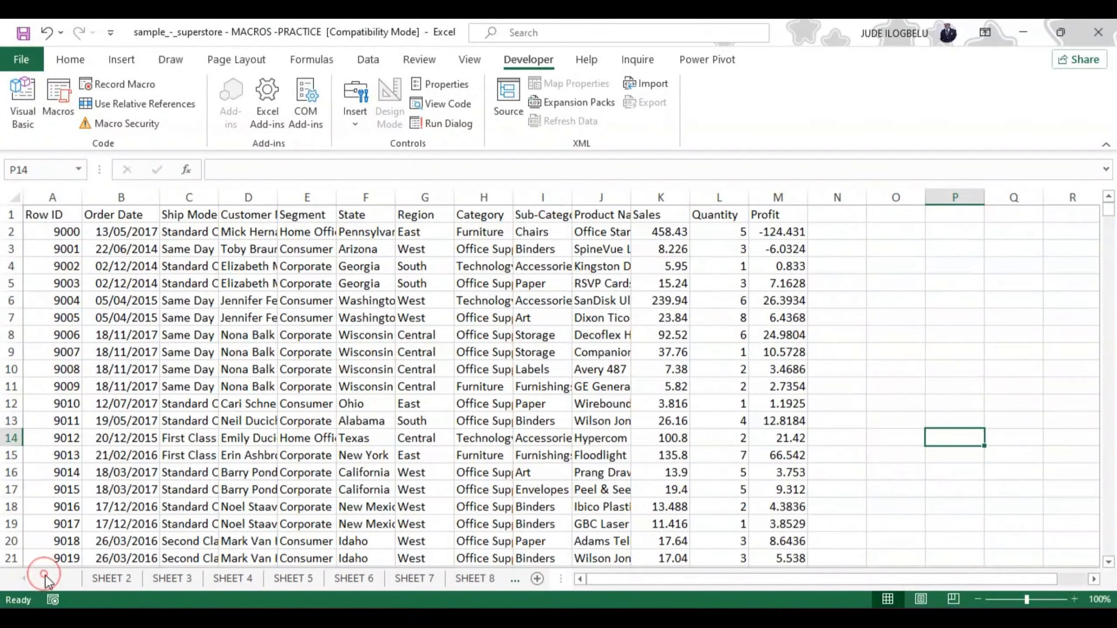
click(46, 577)
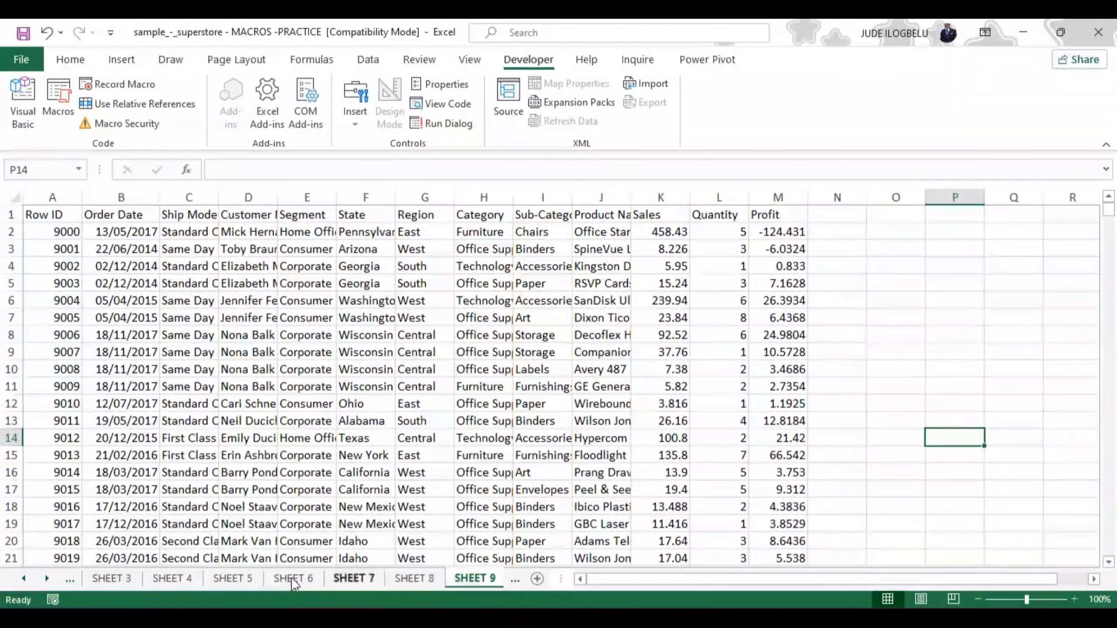
click(473, 580)
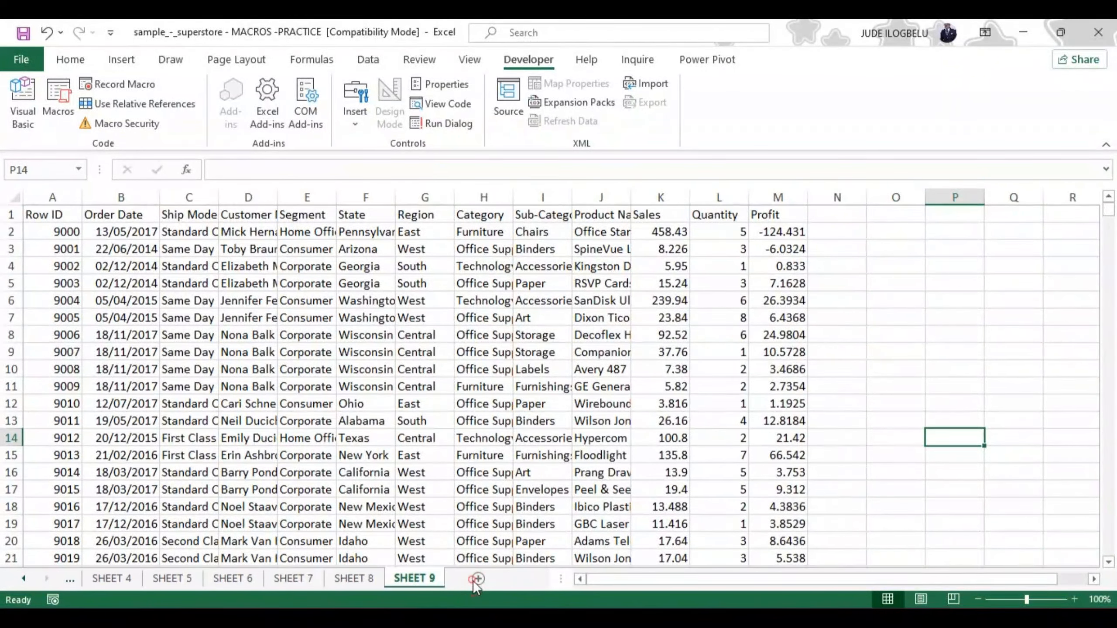
click(360, 580)
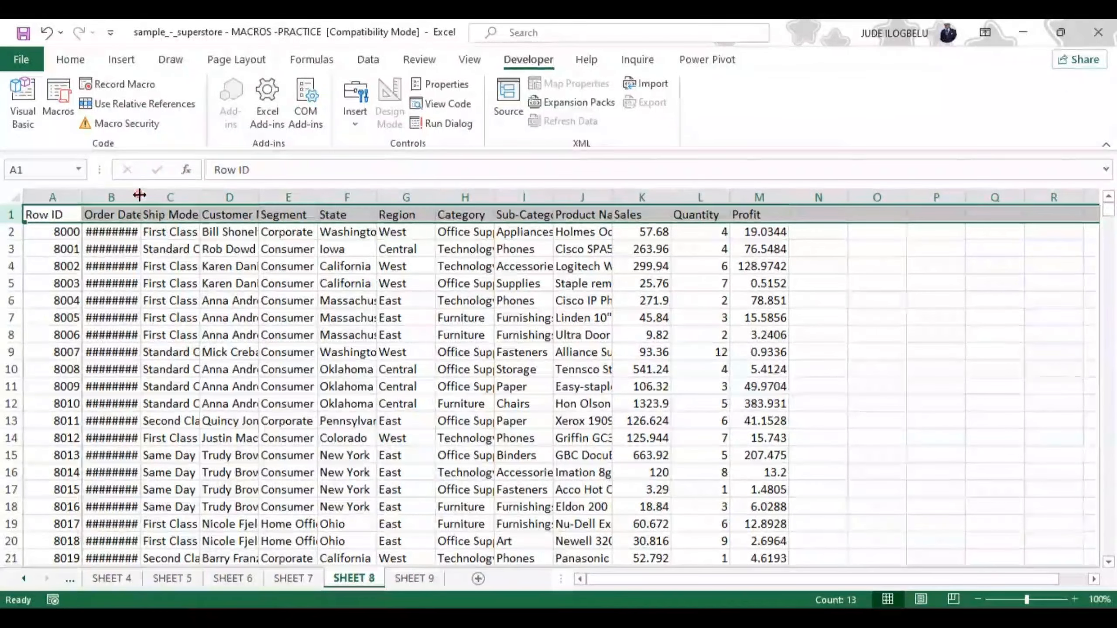
drag(142, 198, 165, 197)
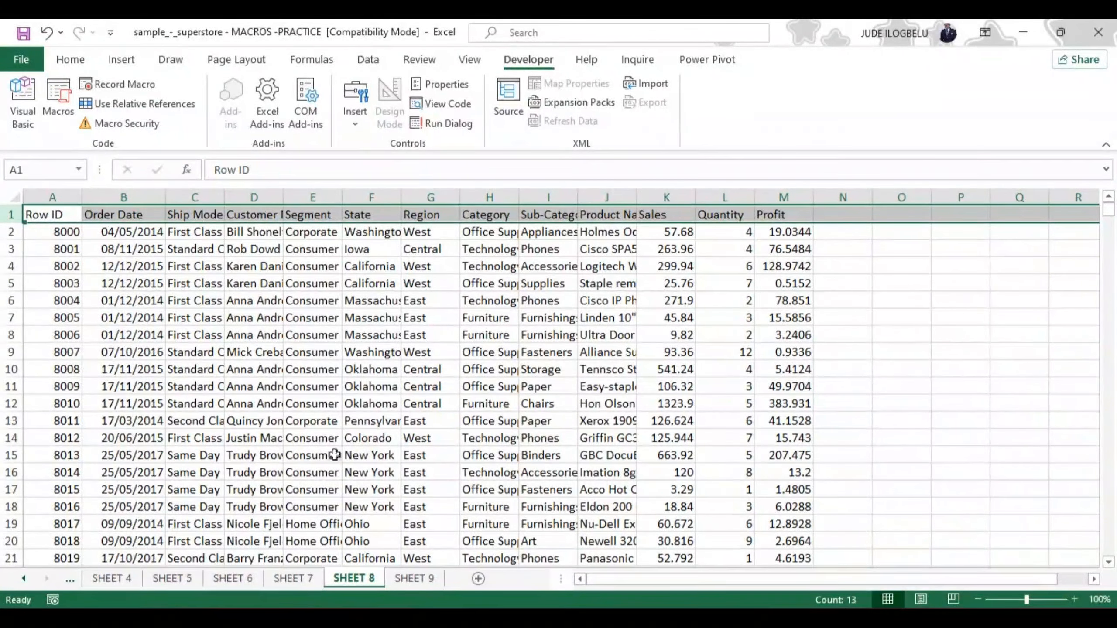
Widen the Order Date column on SHEET 7 and SHEET 6 enough to fit the full dates
click(295, 579)
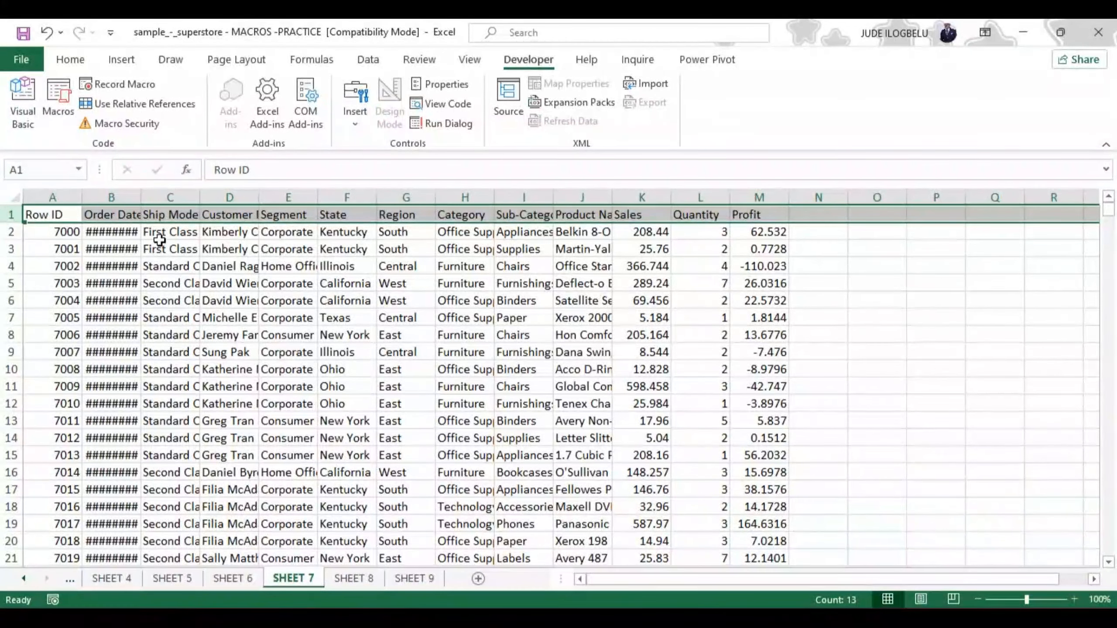
drag(140, 195, 168, 194)
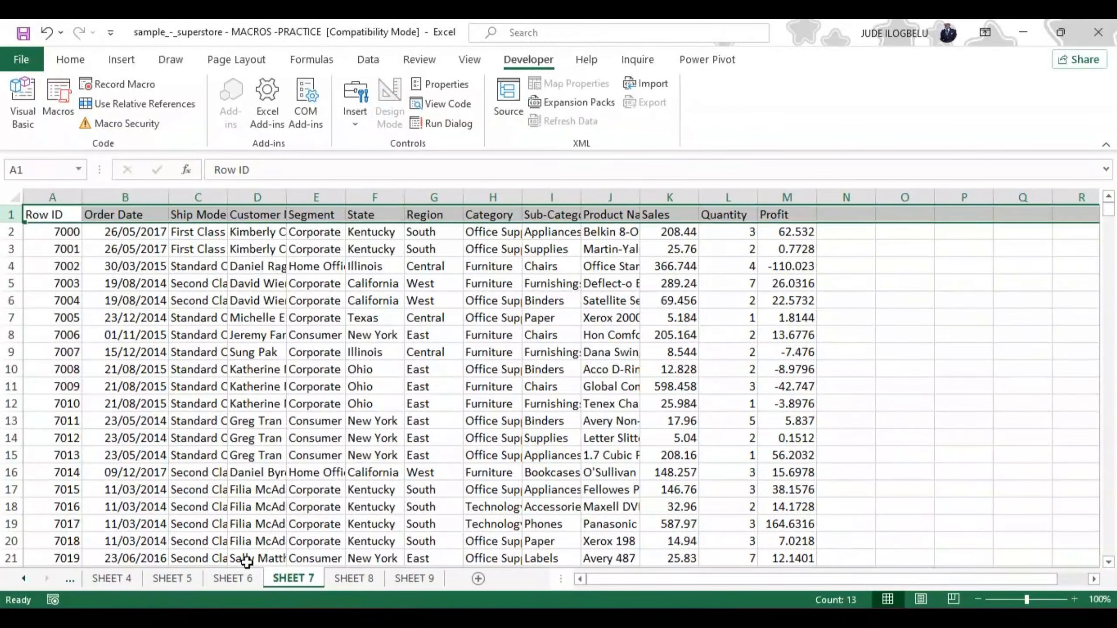
click(234, 578)
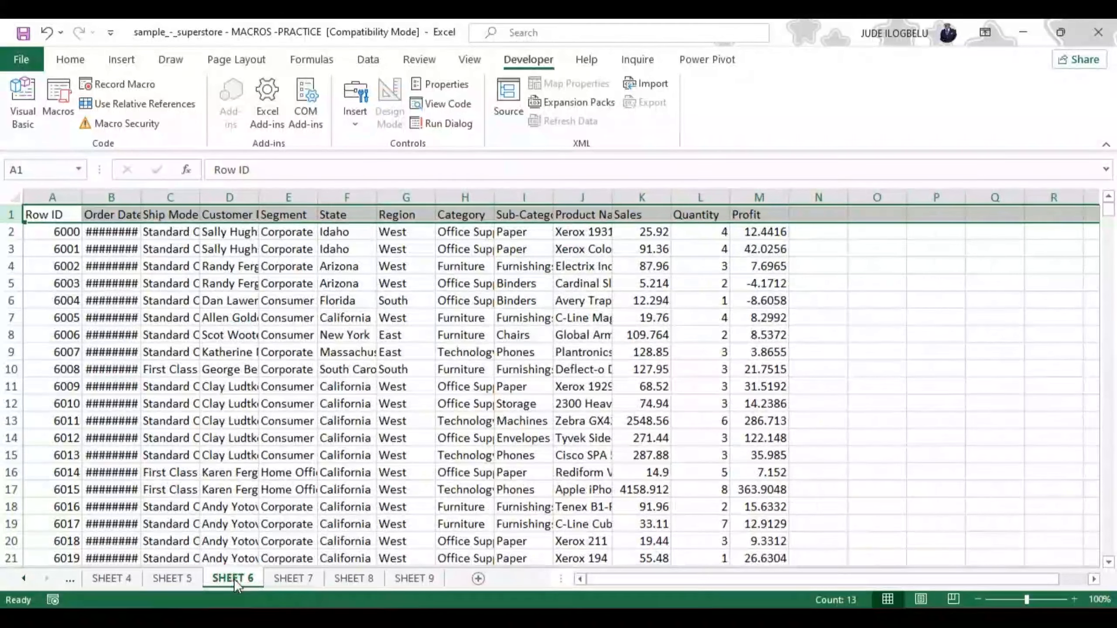
drag(139, 194, 172, 194)
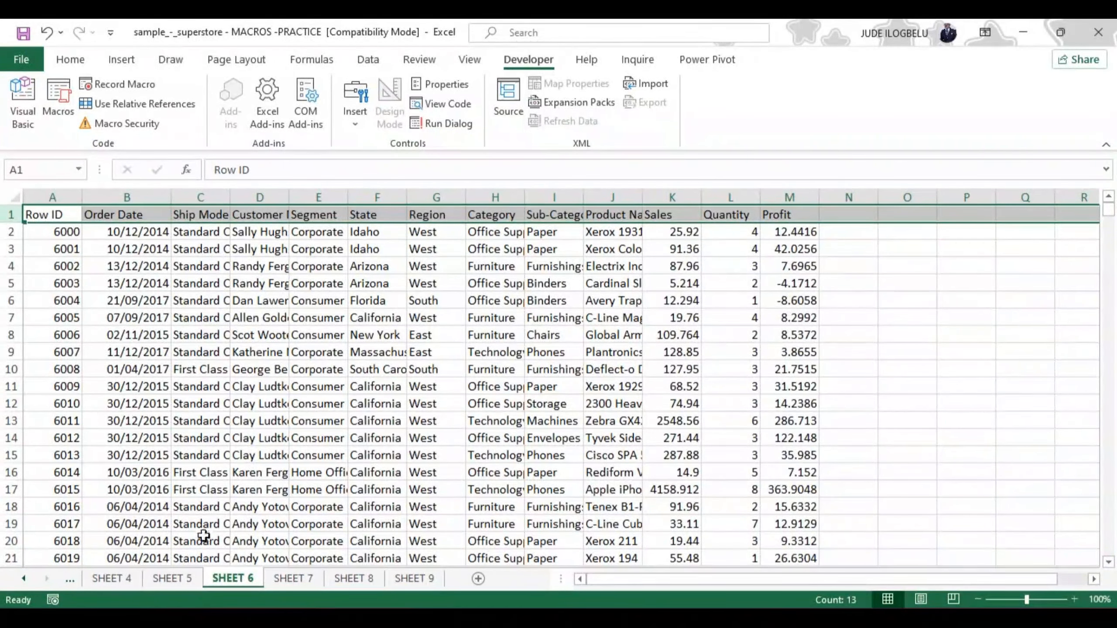
Widen the Order Date column on SHEET 5 and SHEET 4 enough to fit the full dates
click(185, 579)
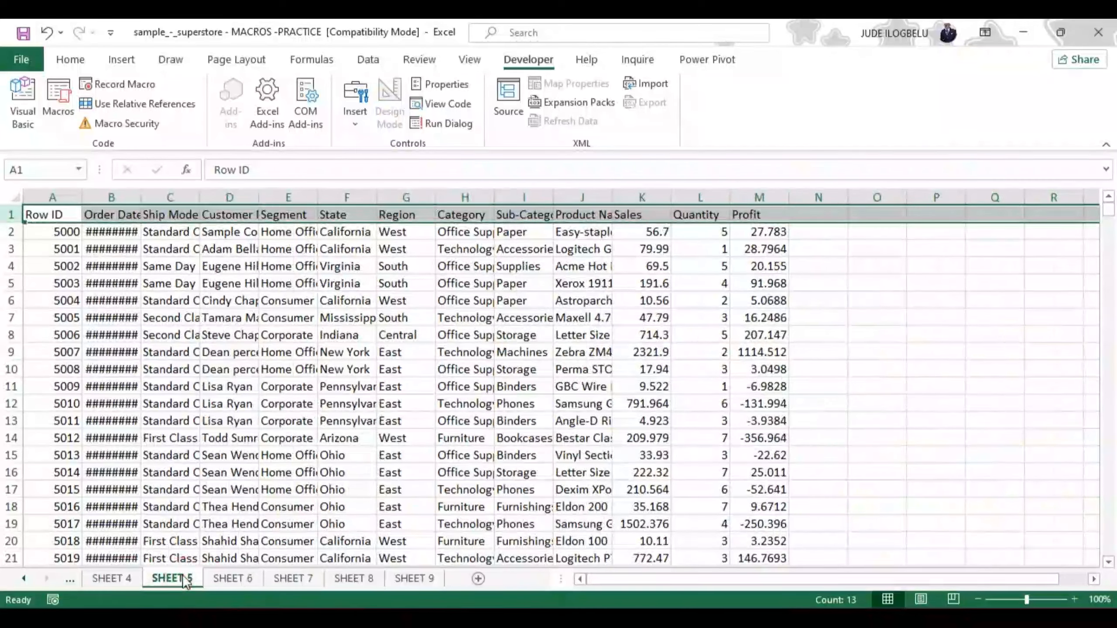
drag(141, 197, 162, 197)
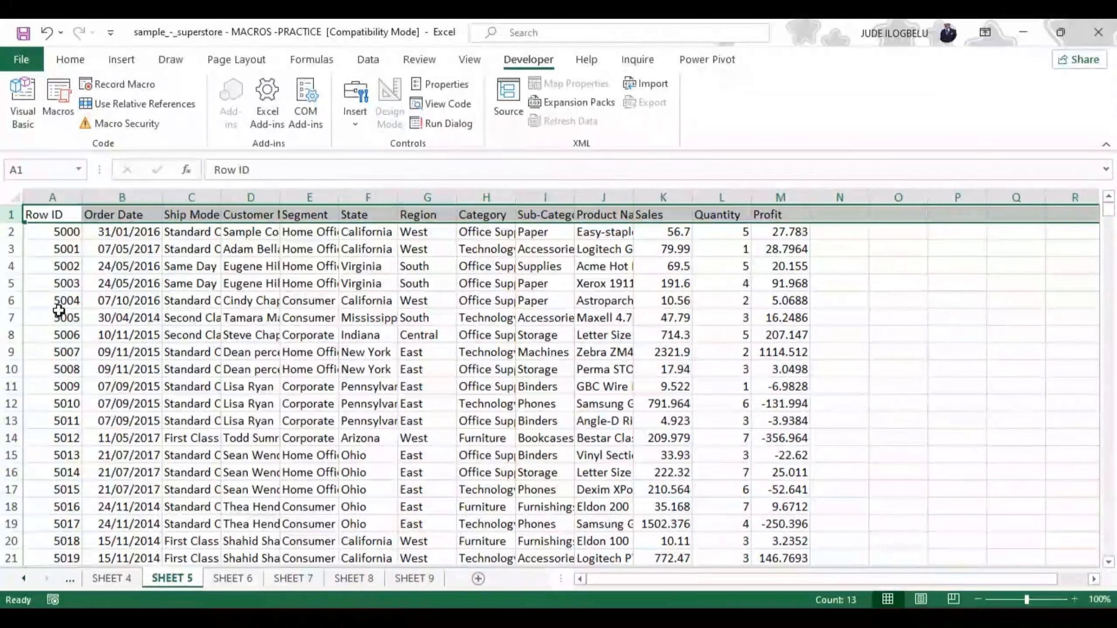
click(134, 581)
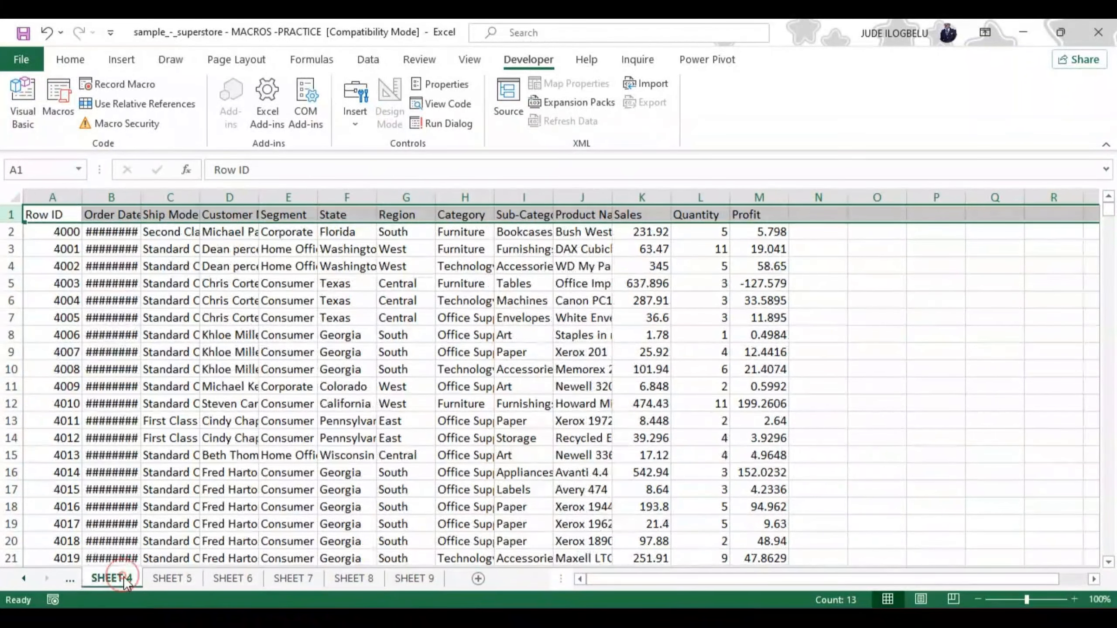
drag(141, 198, 160, 201)
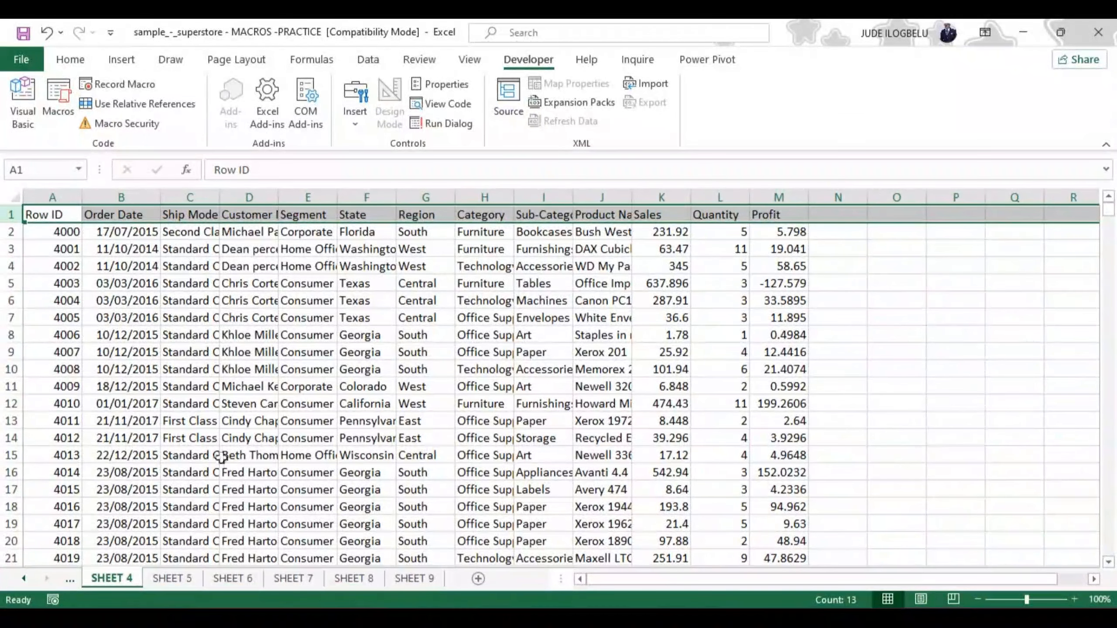
Look through the unformatted data on SHEET 1, SHEET 2 and SHEET 3
click(24, 578)
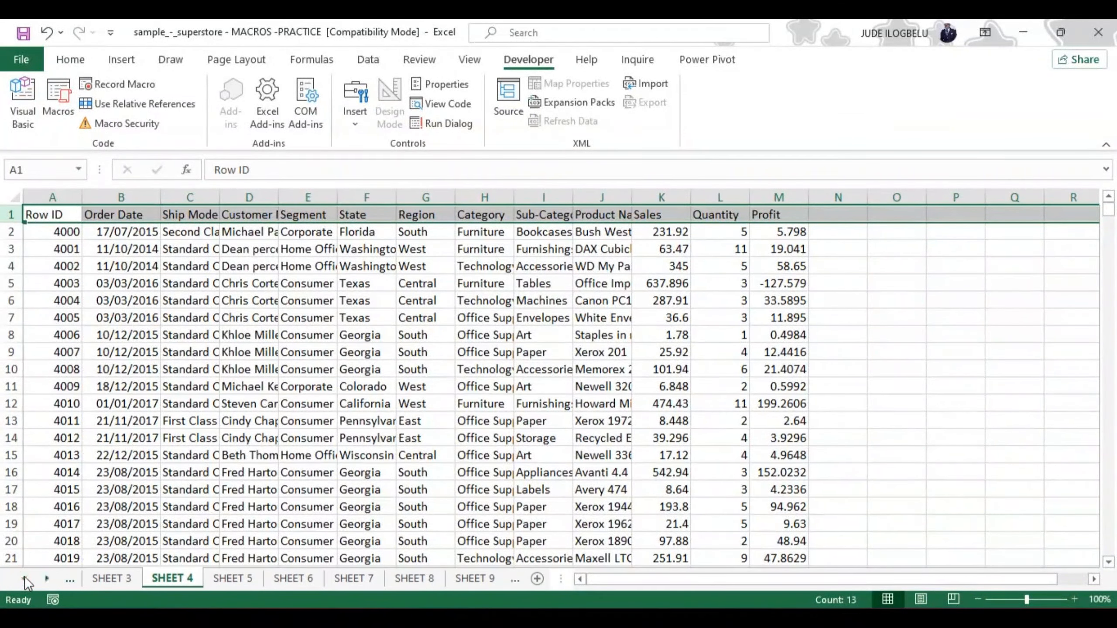
click(24, 578)
click(24, 578)
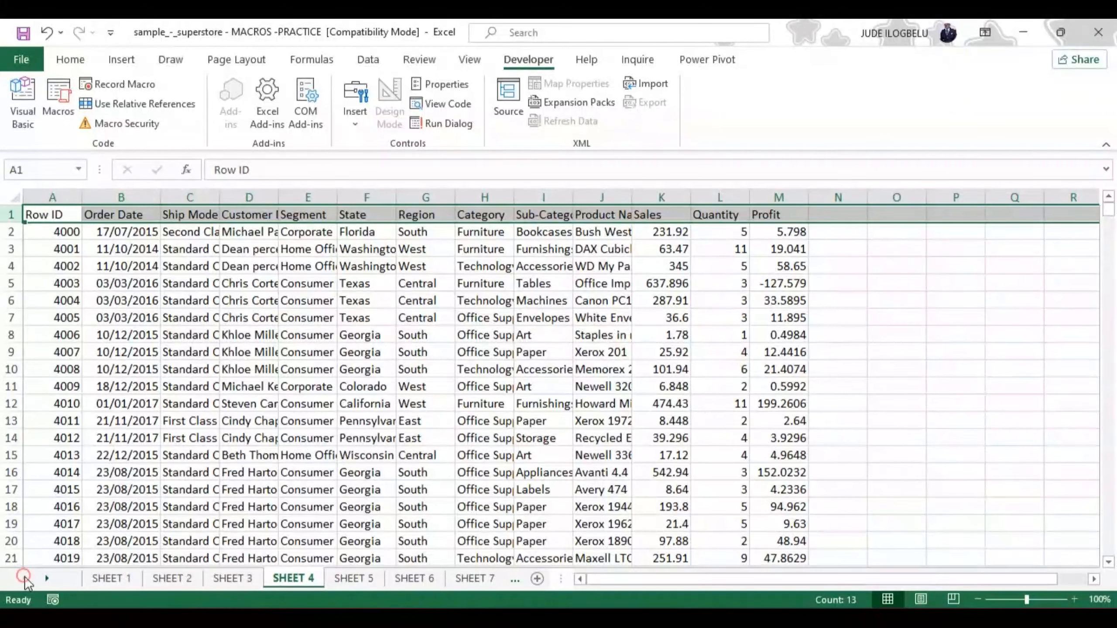
click(113, 579)
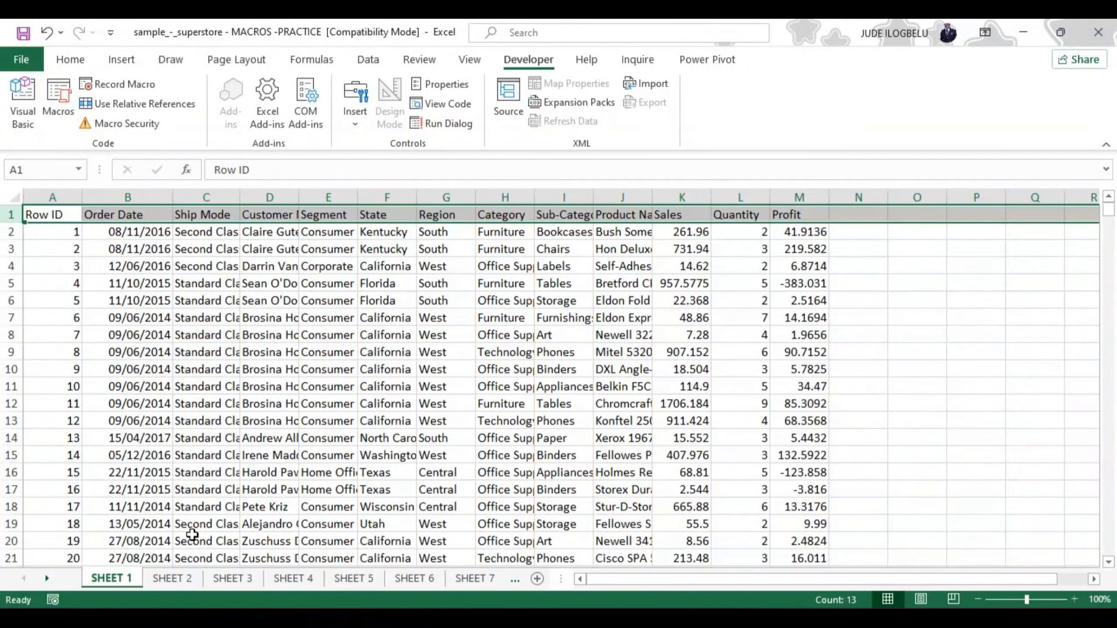
click(185, 577)
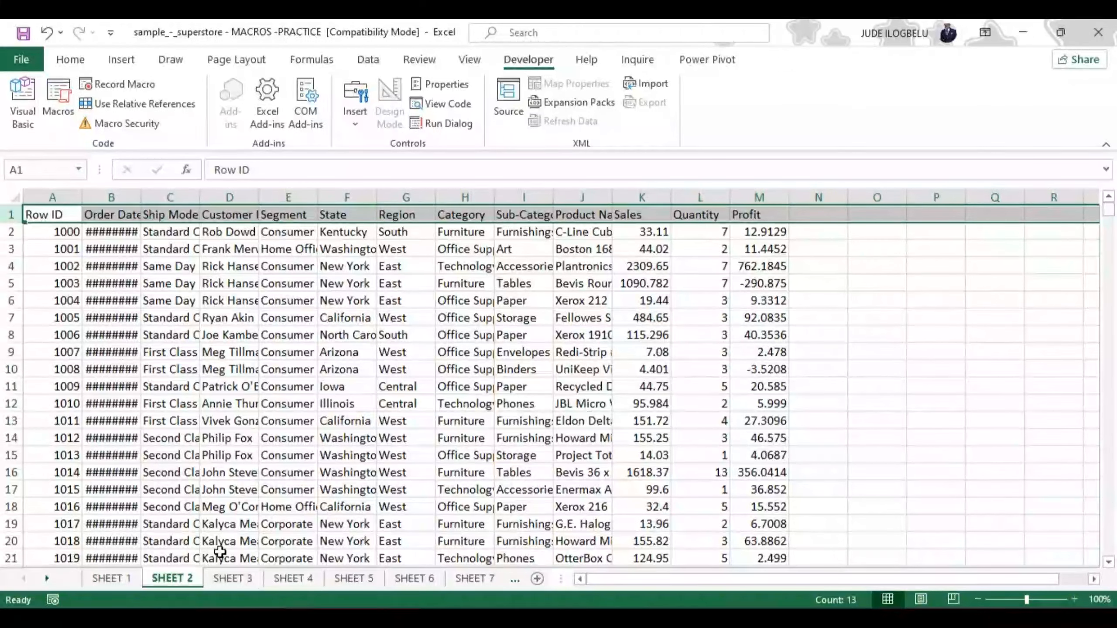
click(237, 578)
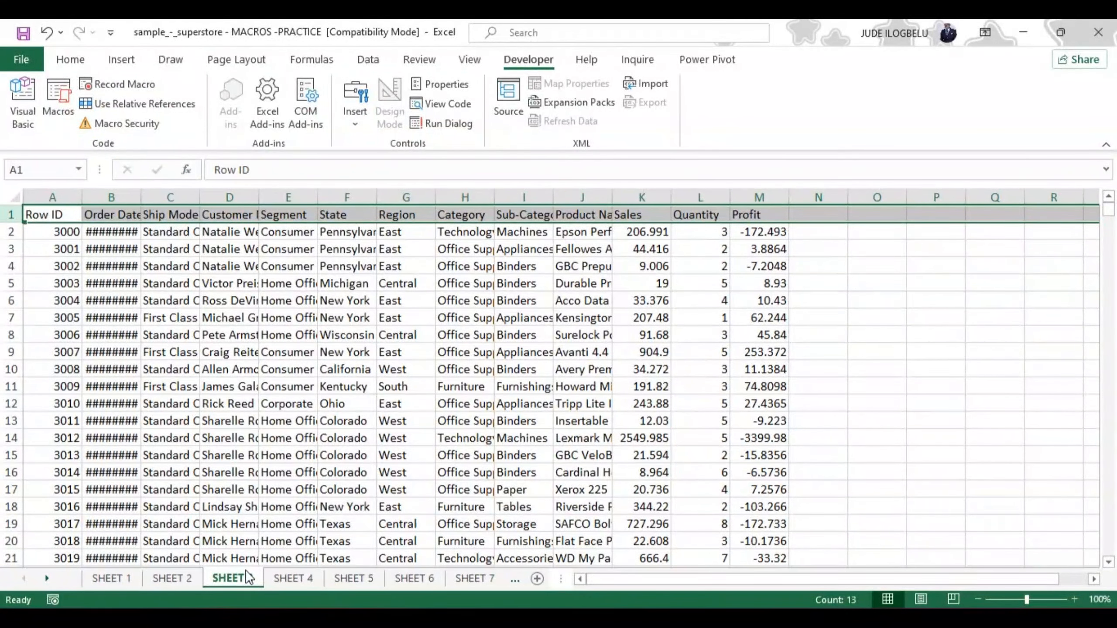
On SHEET 1, start recording Macro1, stored in This Workbook, with the description "Formating with company colours"
click(100, 578)
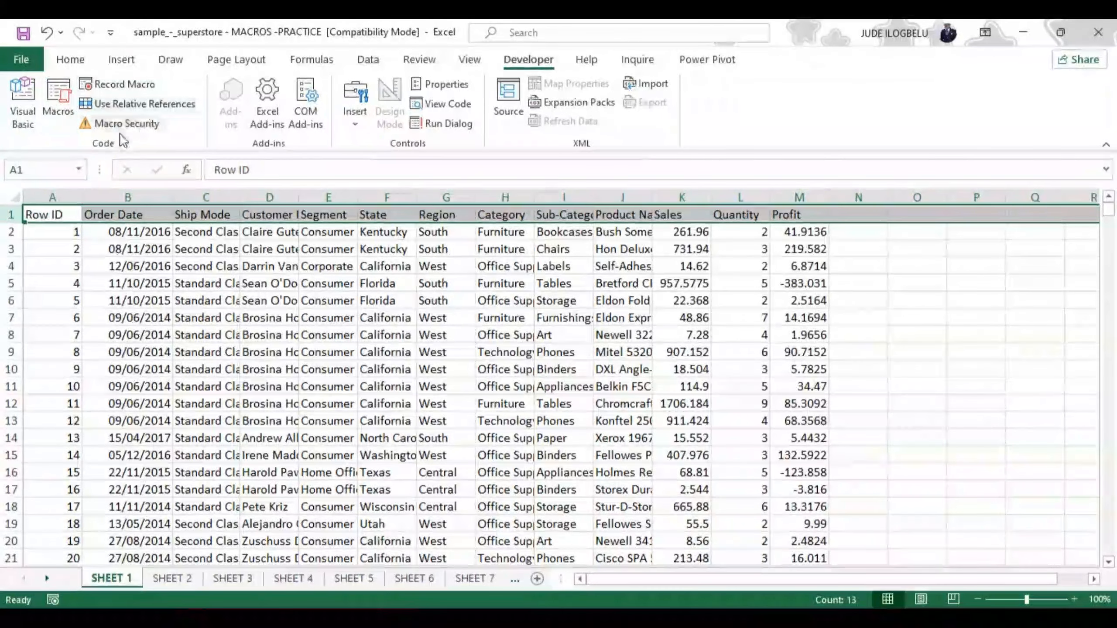
click(117, 84)
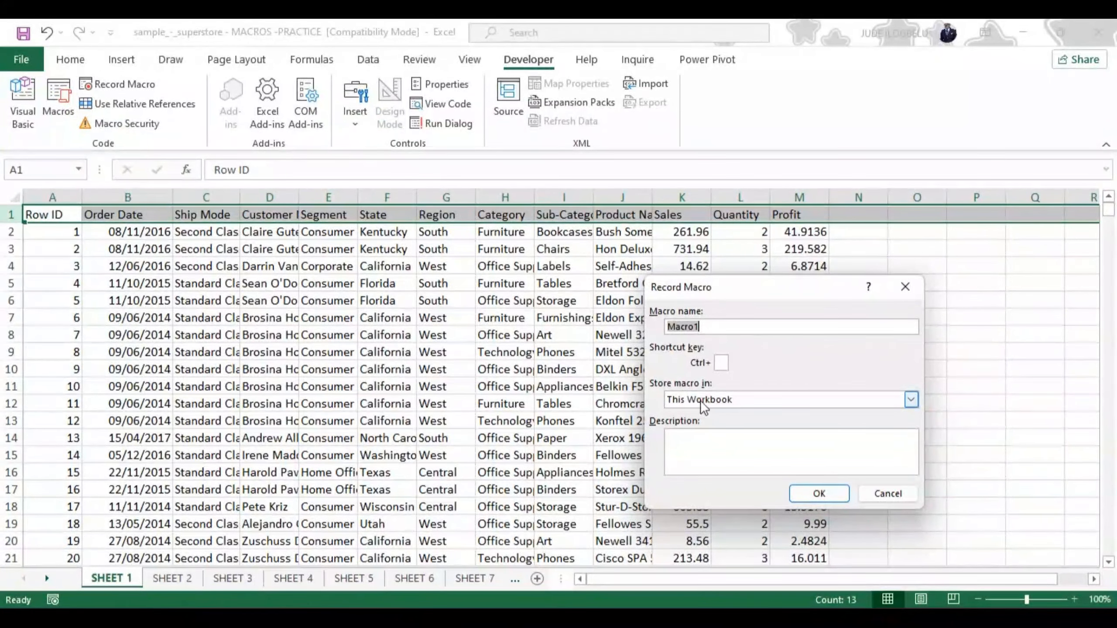
click(914, 399)
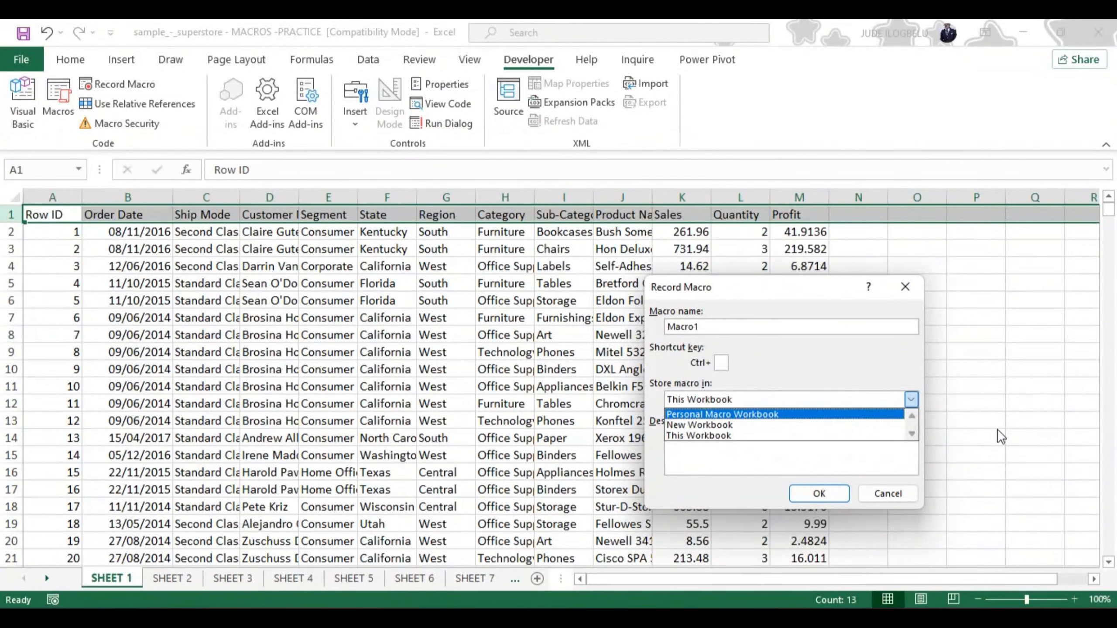
click(904, 457)
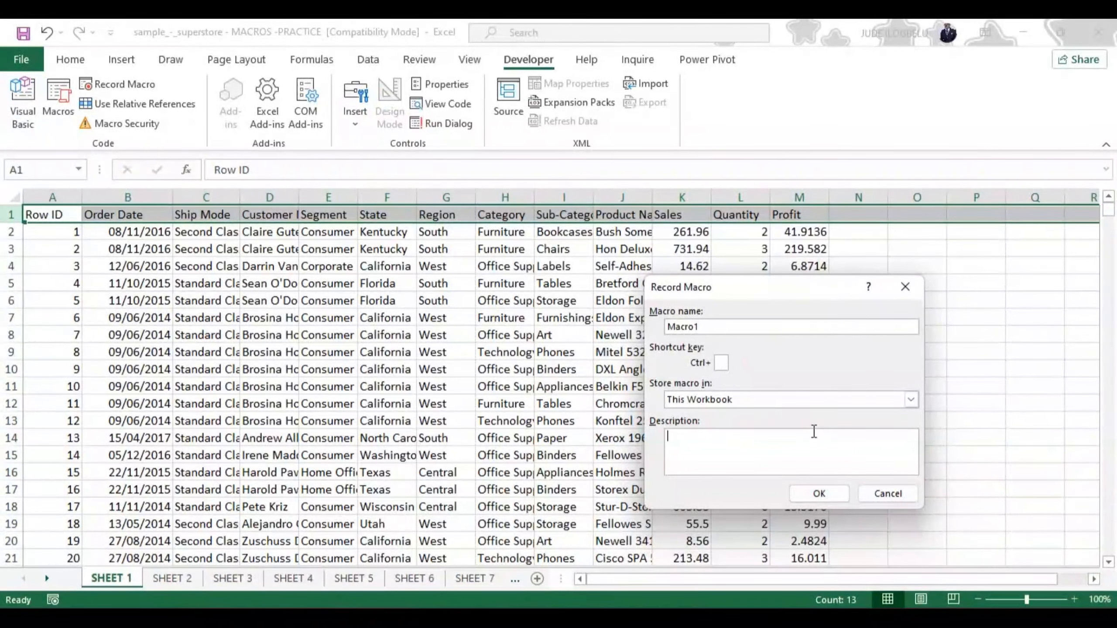
click(719, 436)
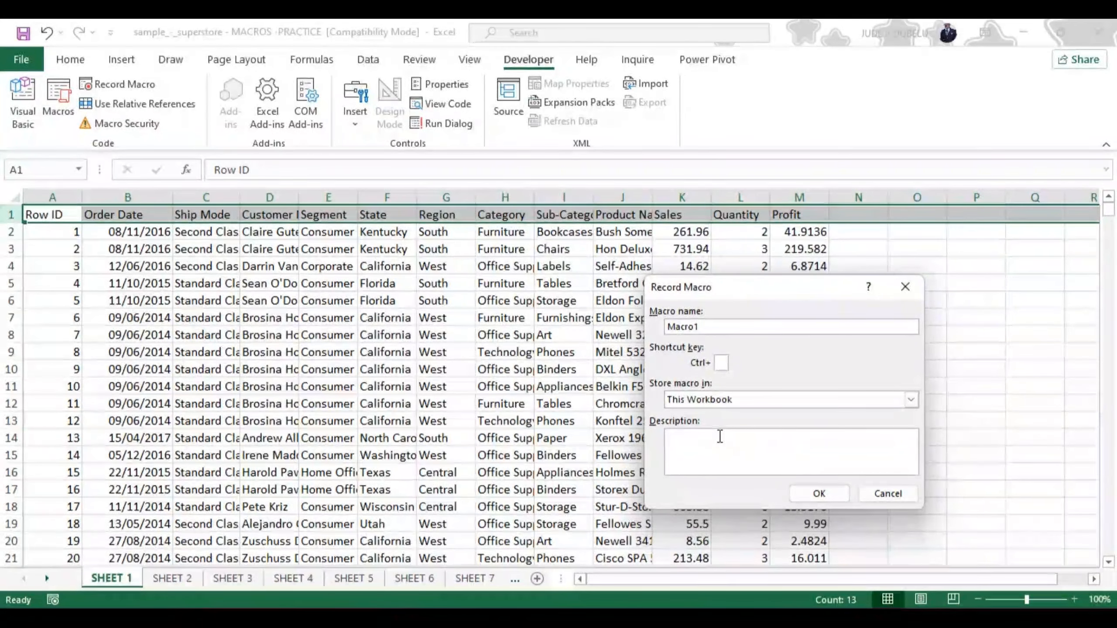
text(Form)
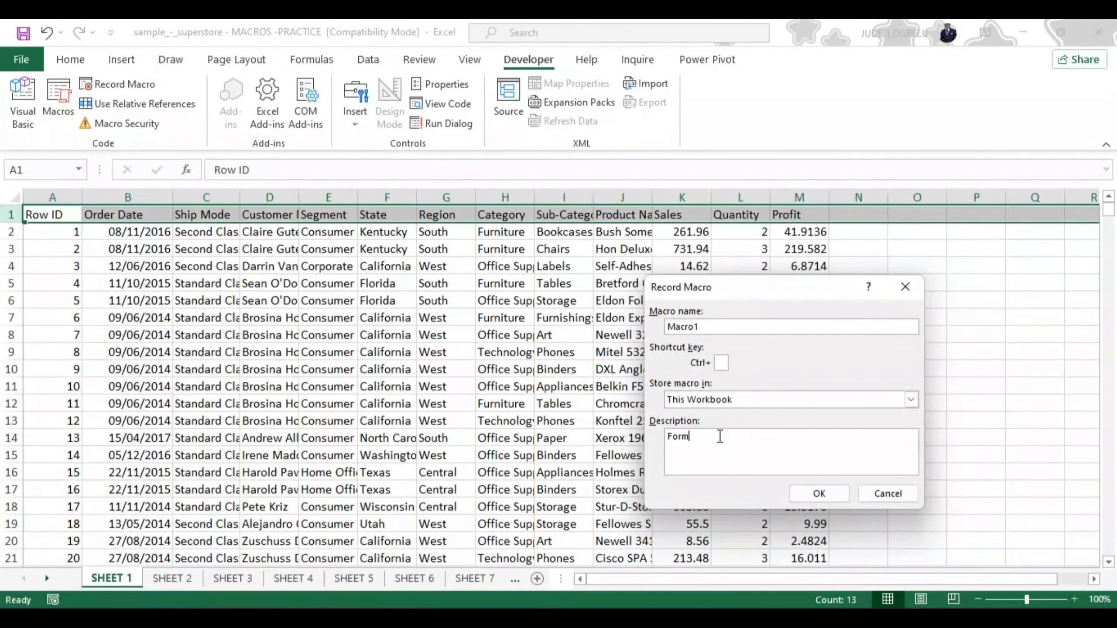
text(ating with compan)
text(y colou)
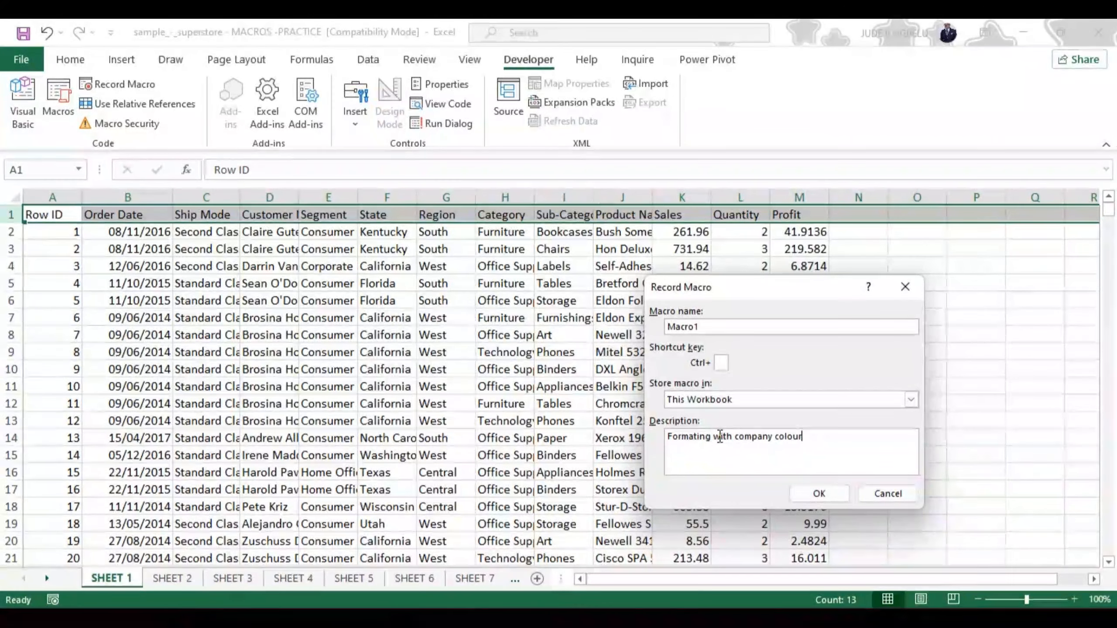
text(r)
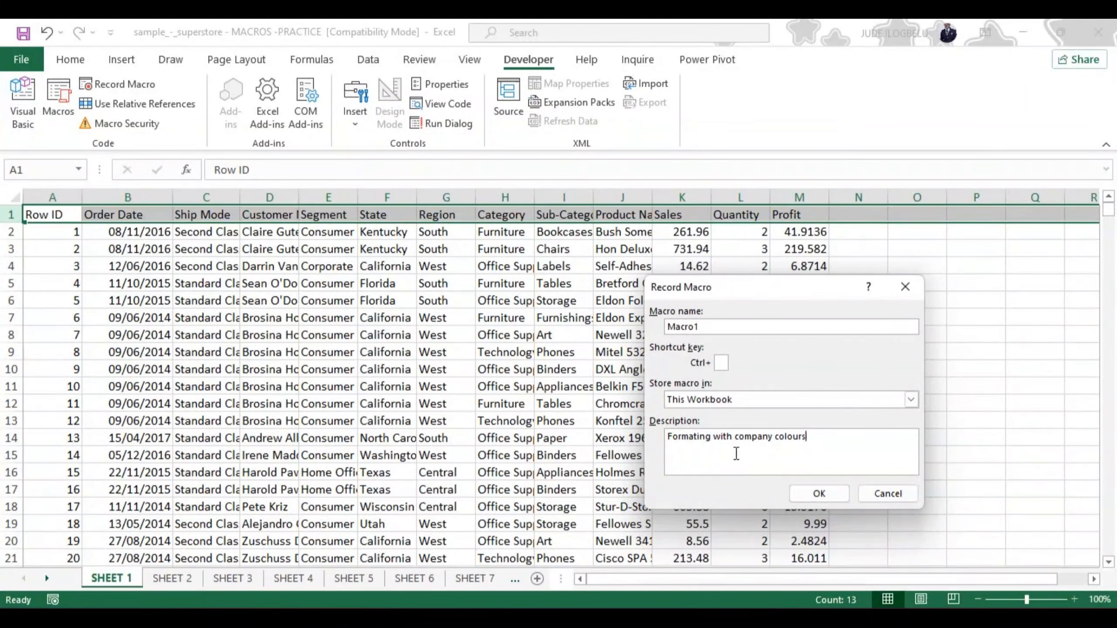
click(812, 494)
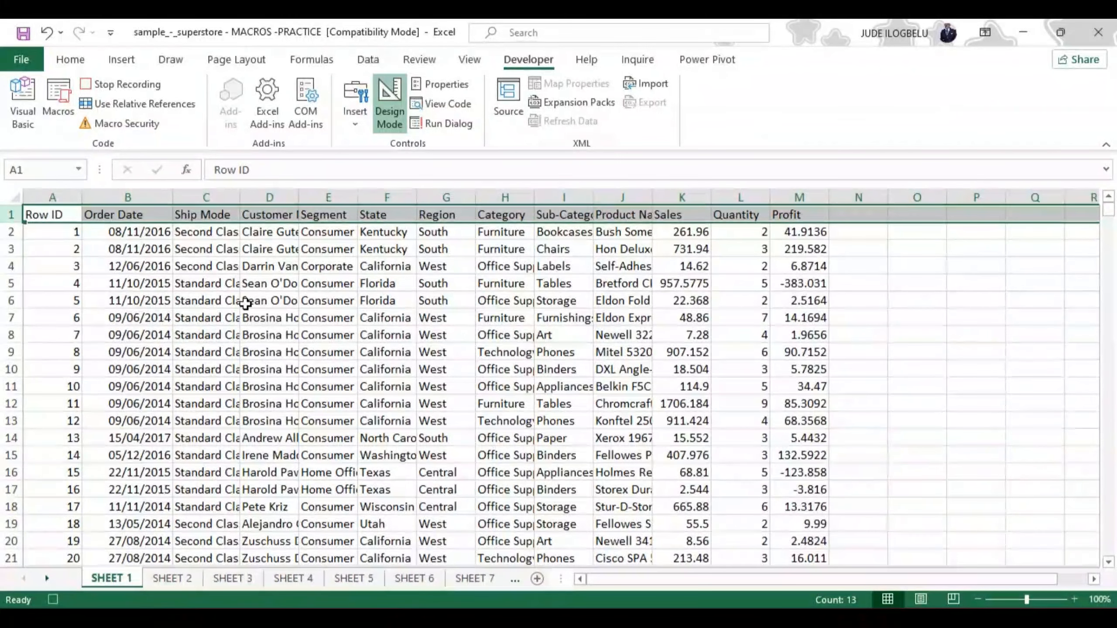
Format the SHEET 1 data range A1:M1000 as a table with headers, using the green light style with a solid header row
click(68, 60)
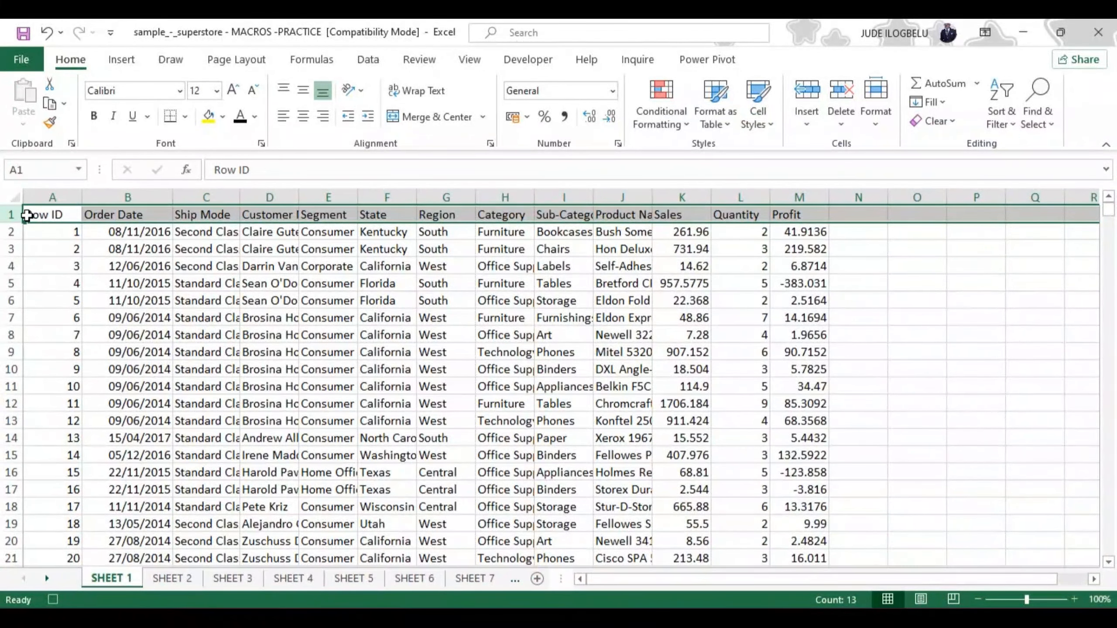
click(544, 288)
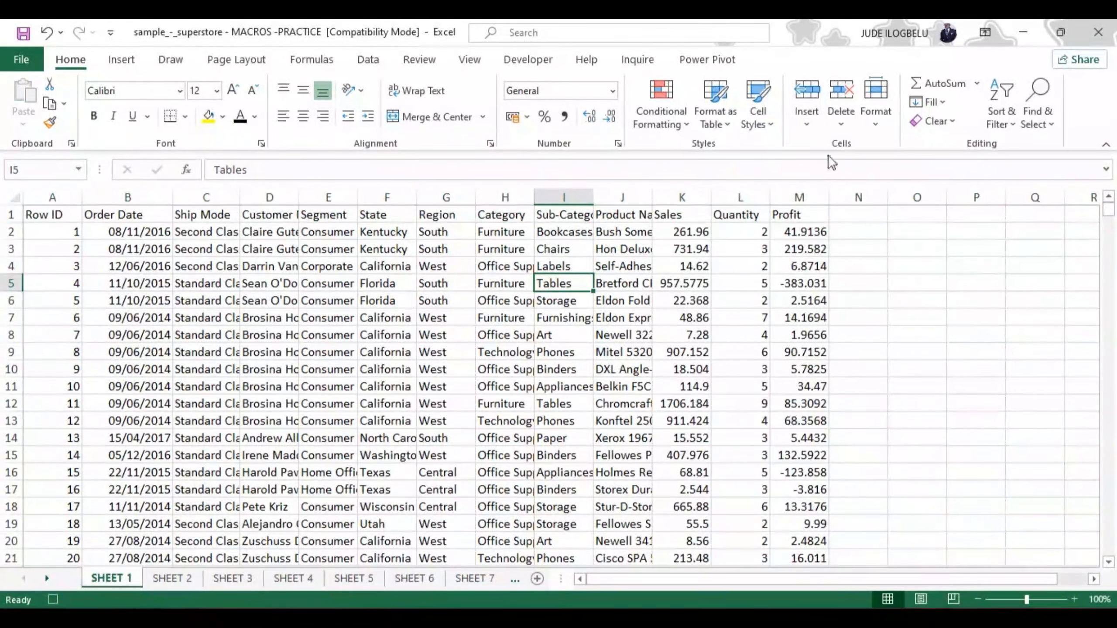
click(713, 95)
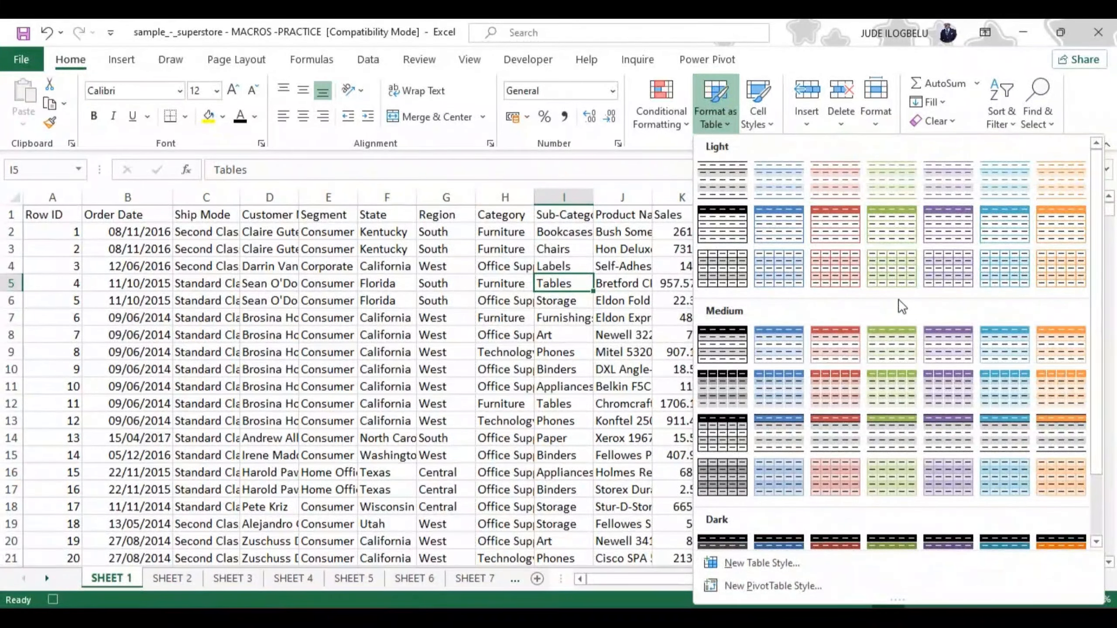
click(893, 228)
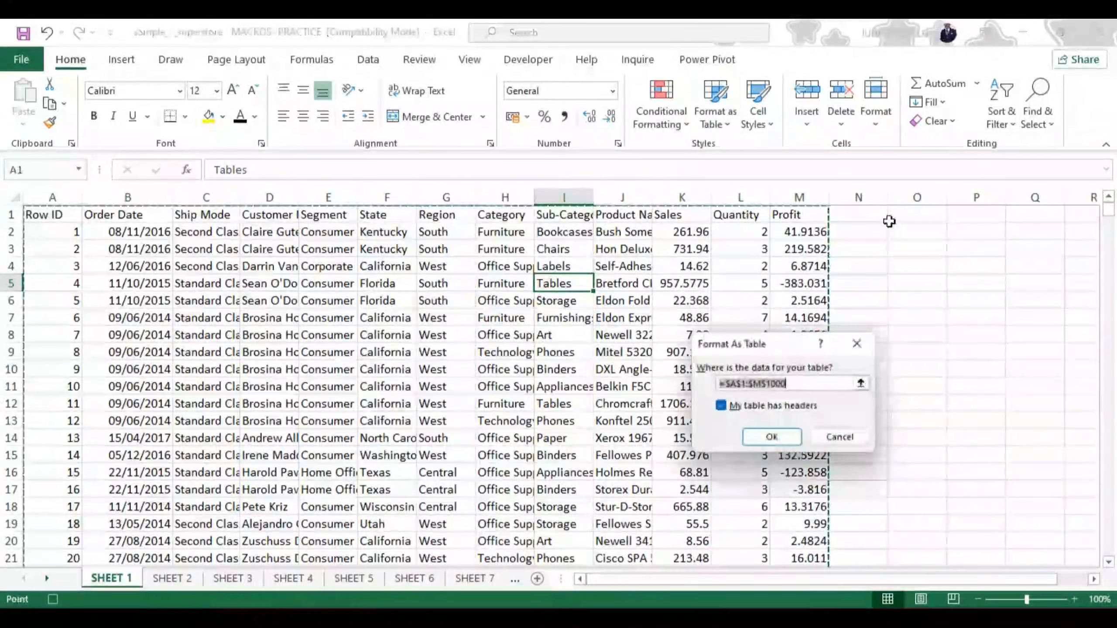
click(779, 434)
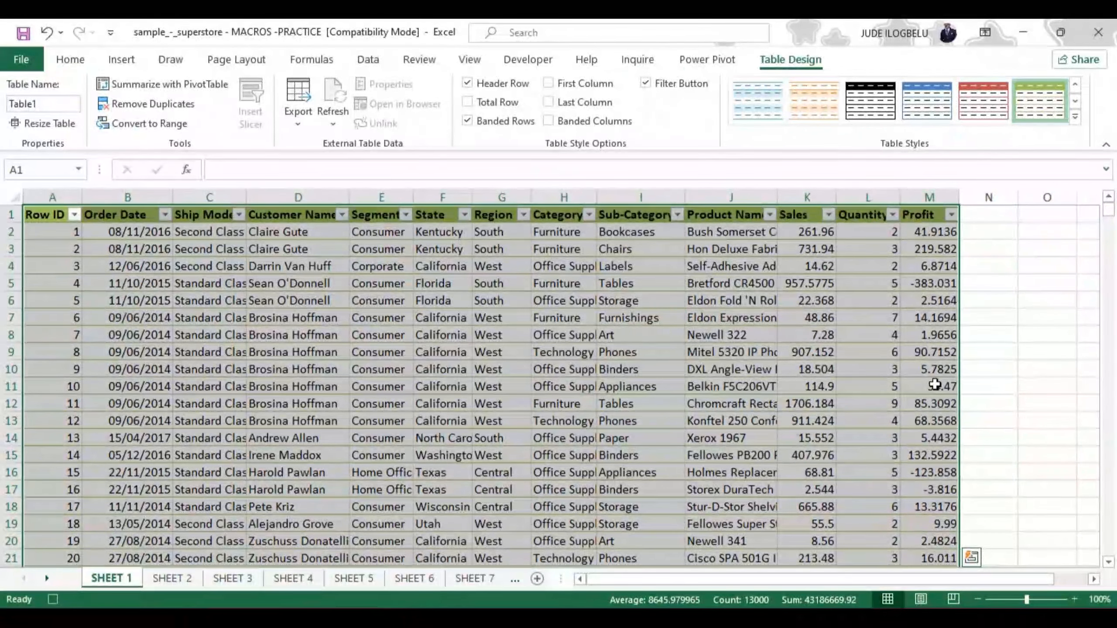
click(773, 399)
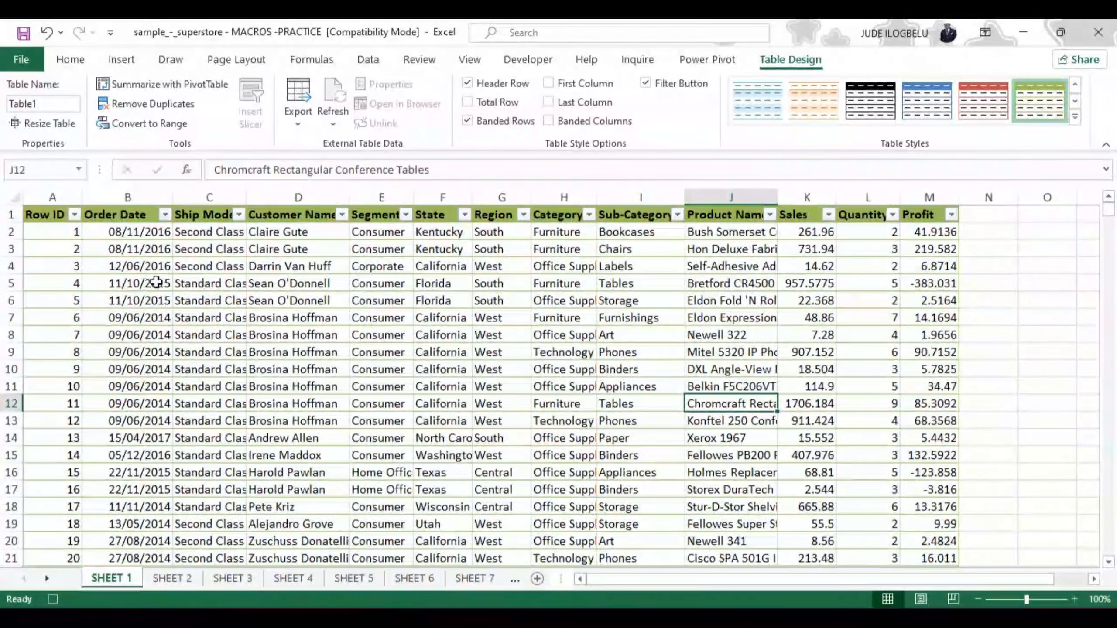
Set the width of every column on SHEET 1 to 30
click(14, 199)
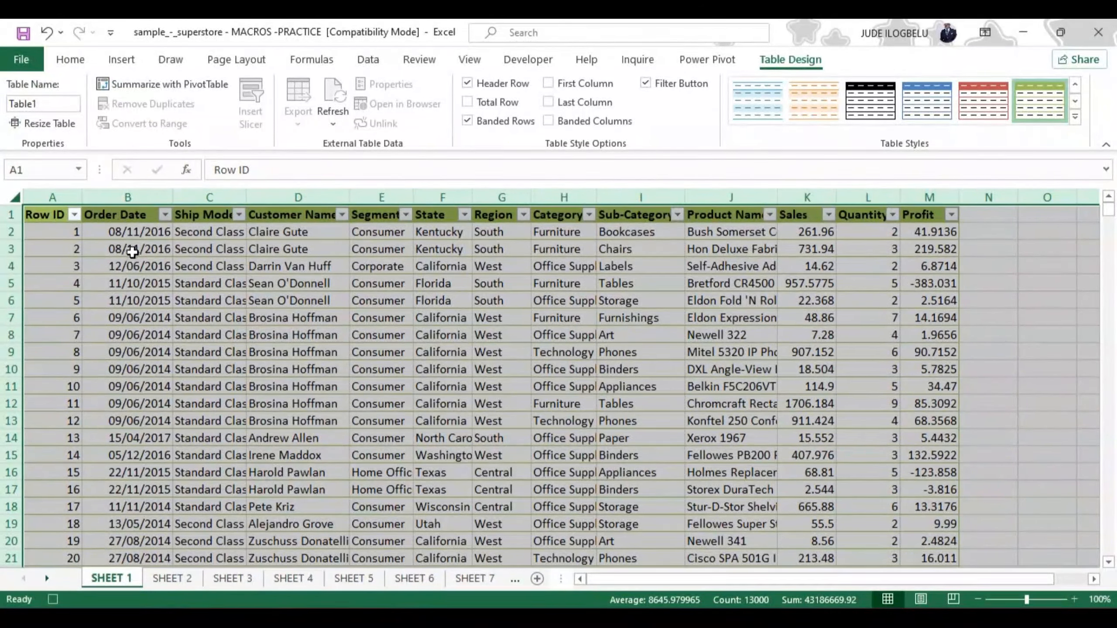
click(66, 60)
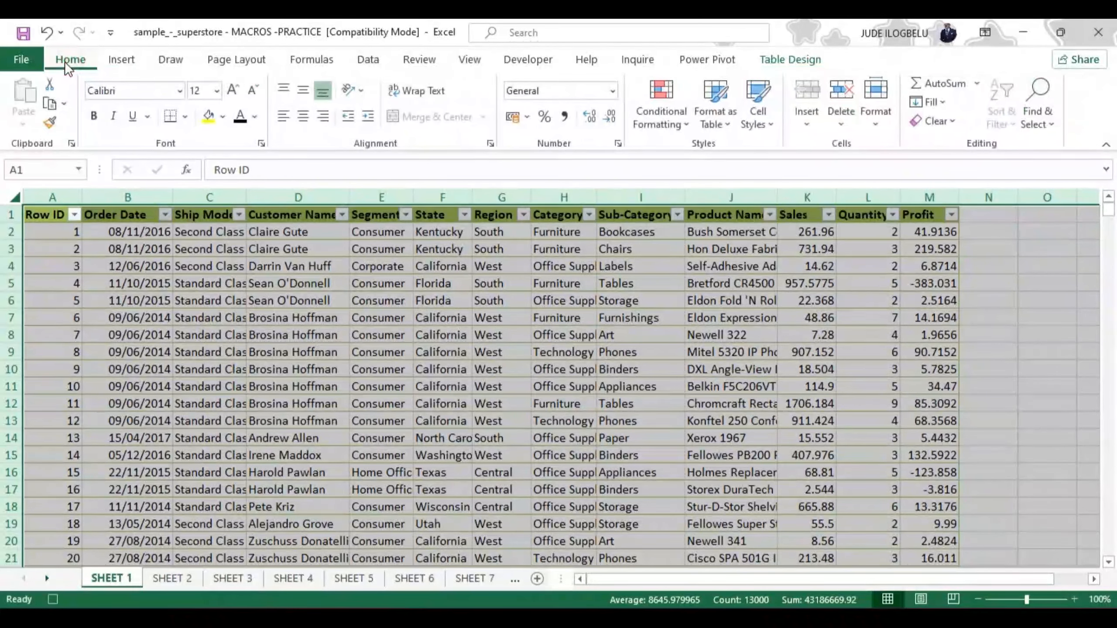
click(885, 92)
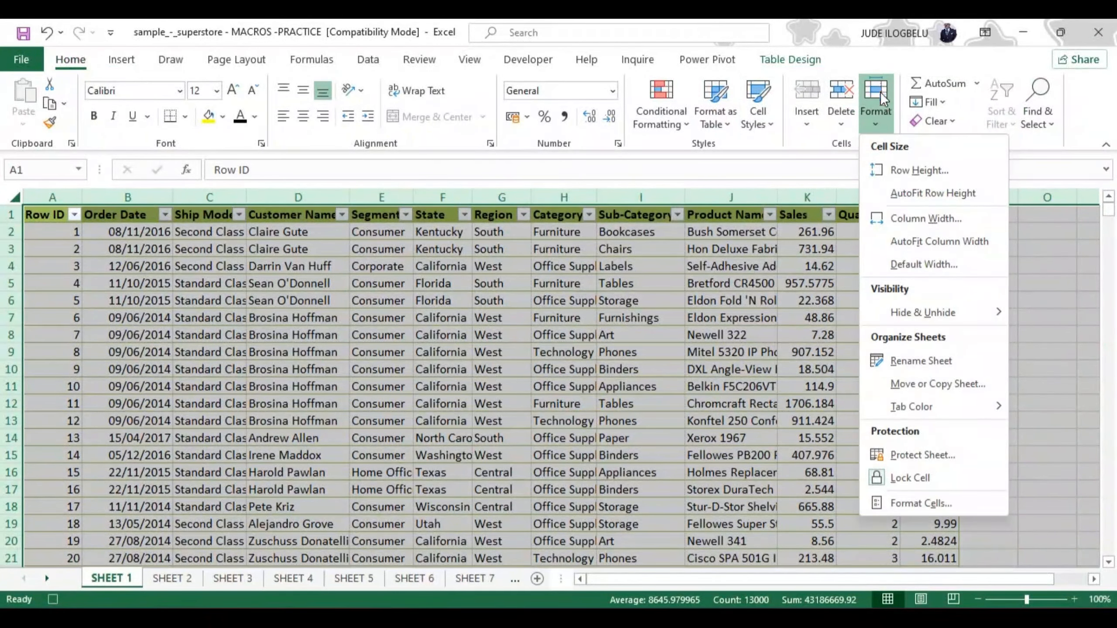
click(918, 218)
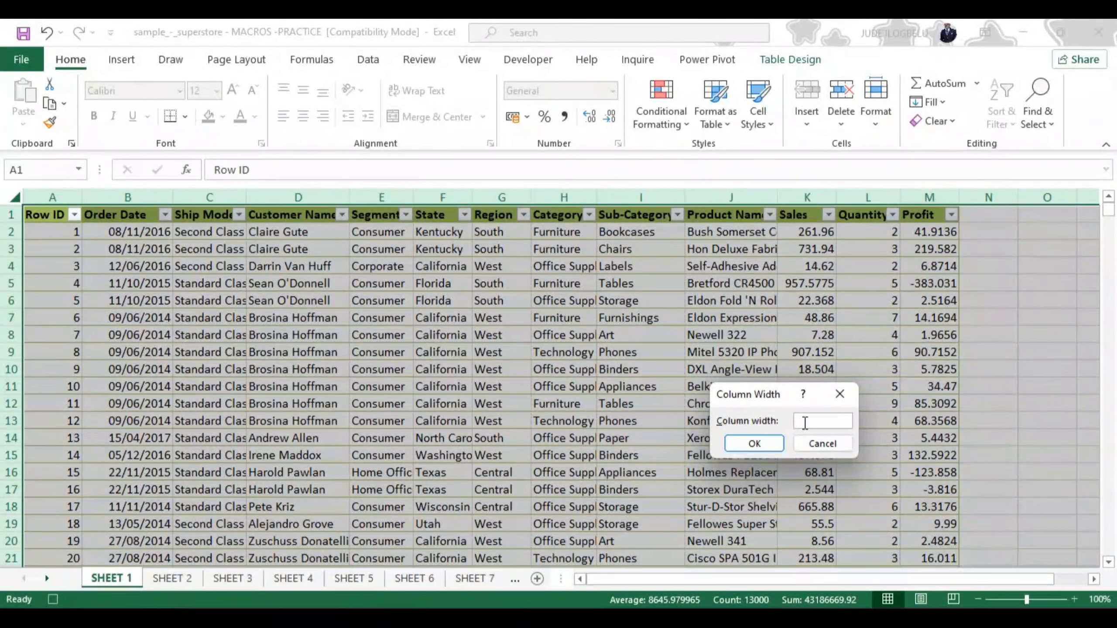
text(30)
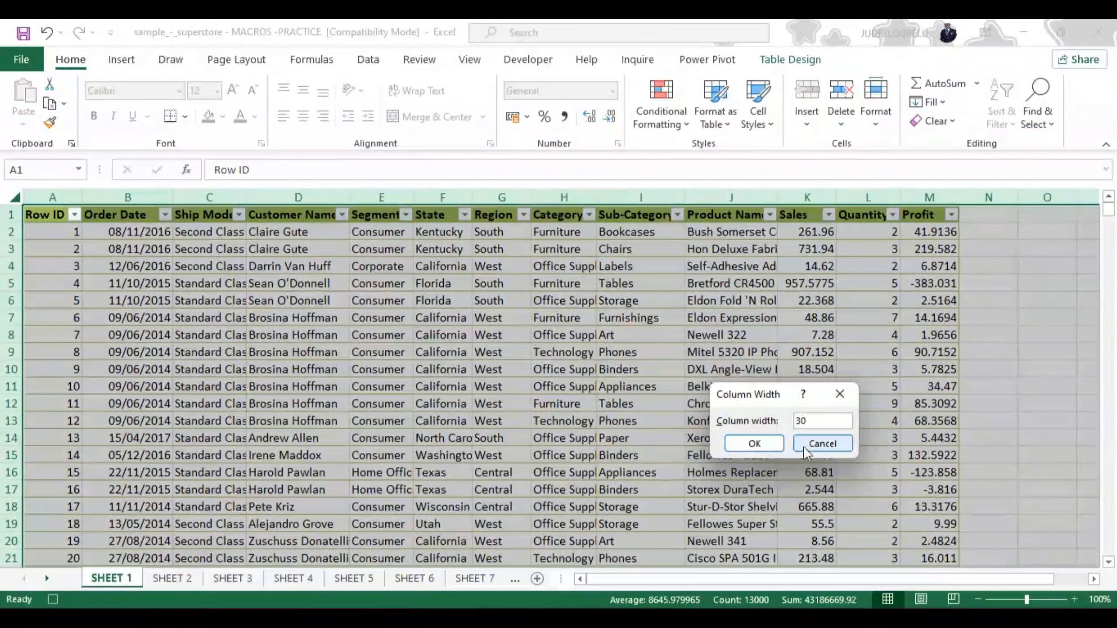
click(762, 442)
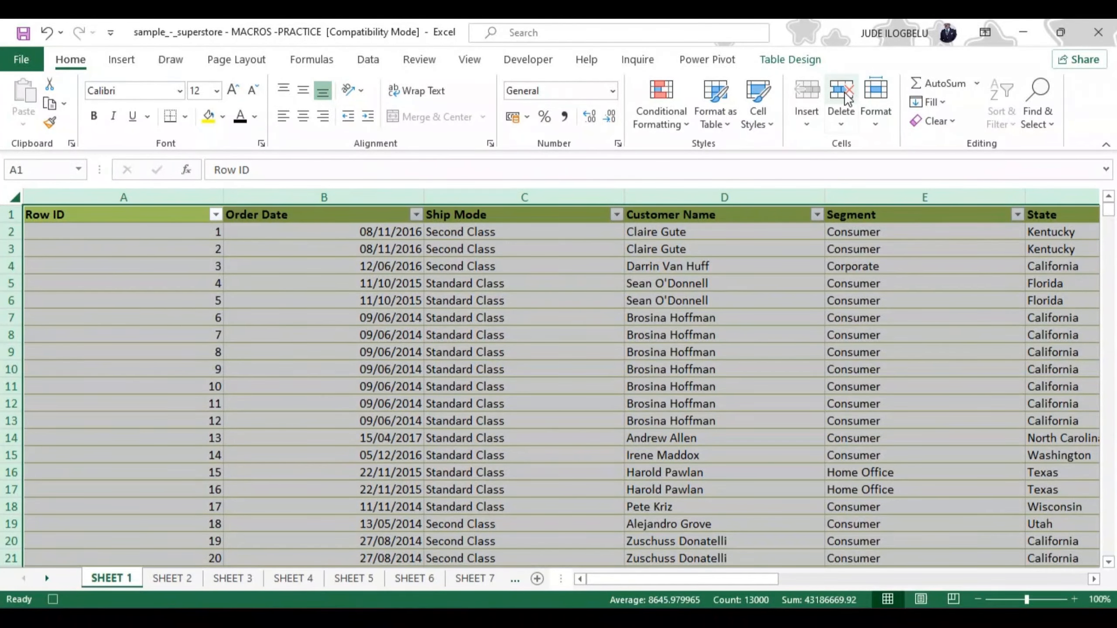
Set the width of all the selected SHEET 1 columns to 20
click(877, 98)
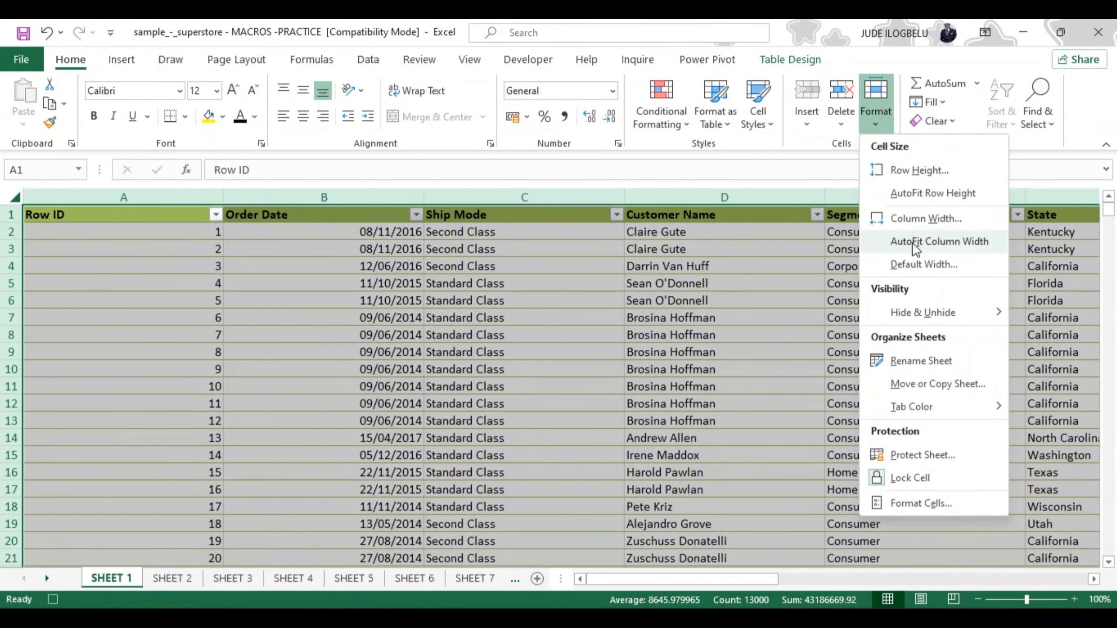
click(916, 218)
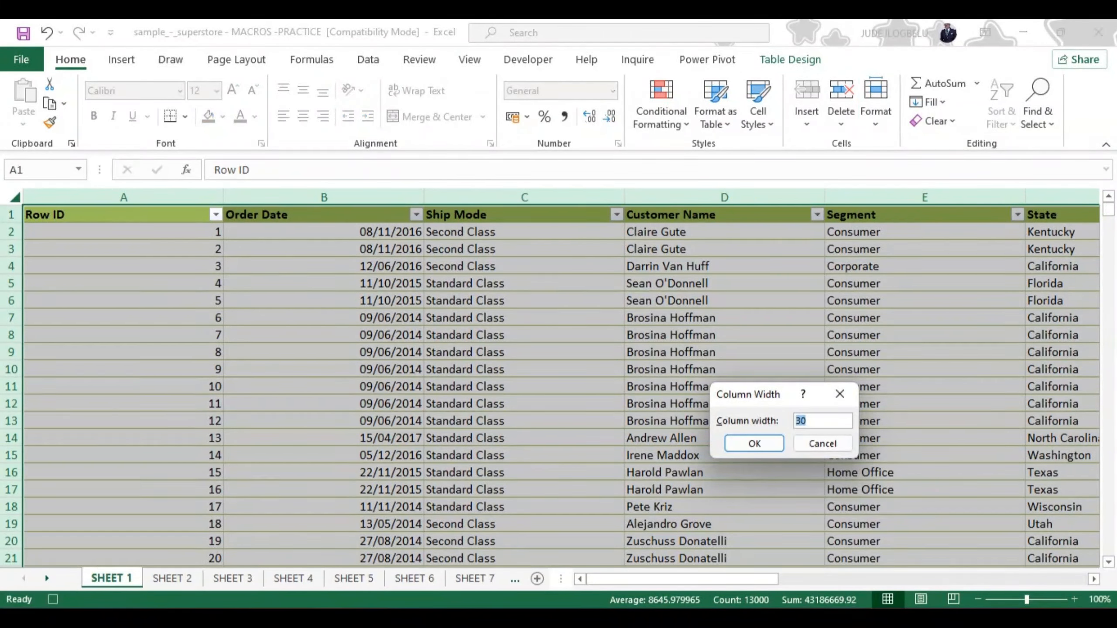
click(769, 445)
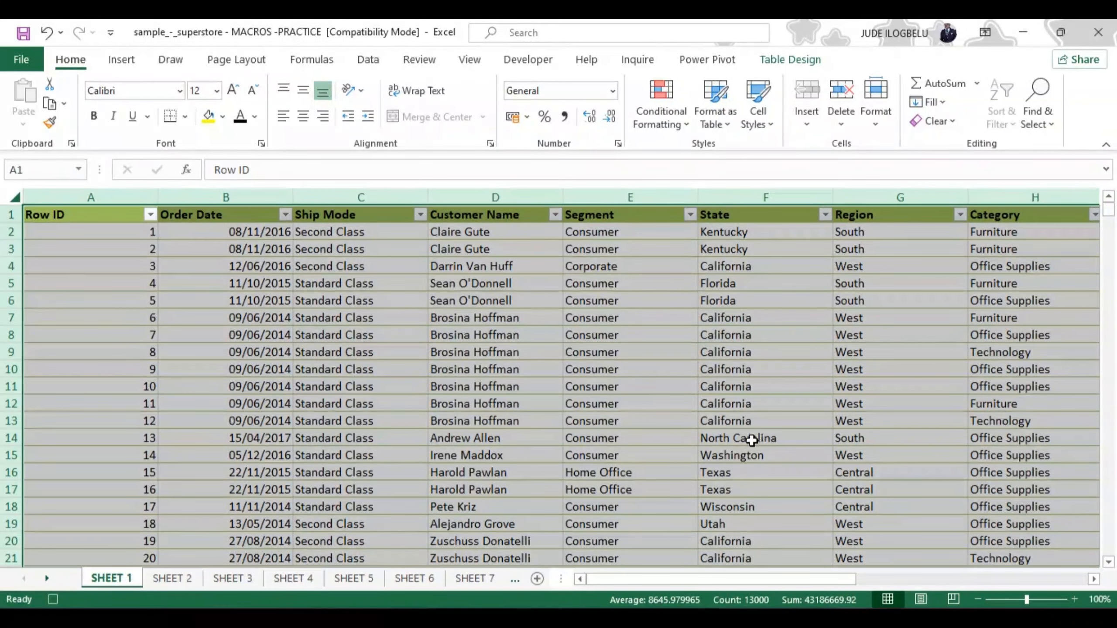
Centre the contents of the Order Date column and narrow the Row ID column to about its header's width
click(253, 200)
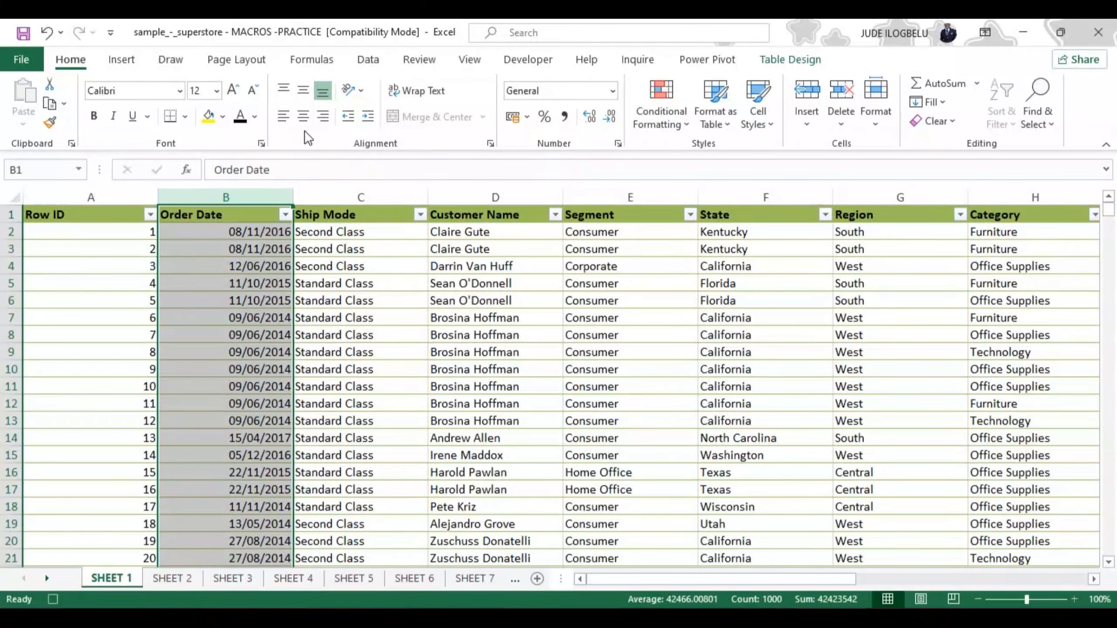
click(304, 116)
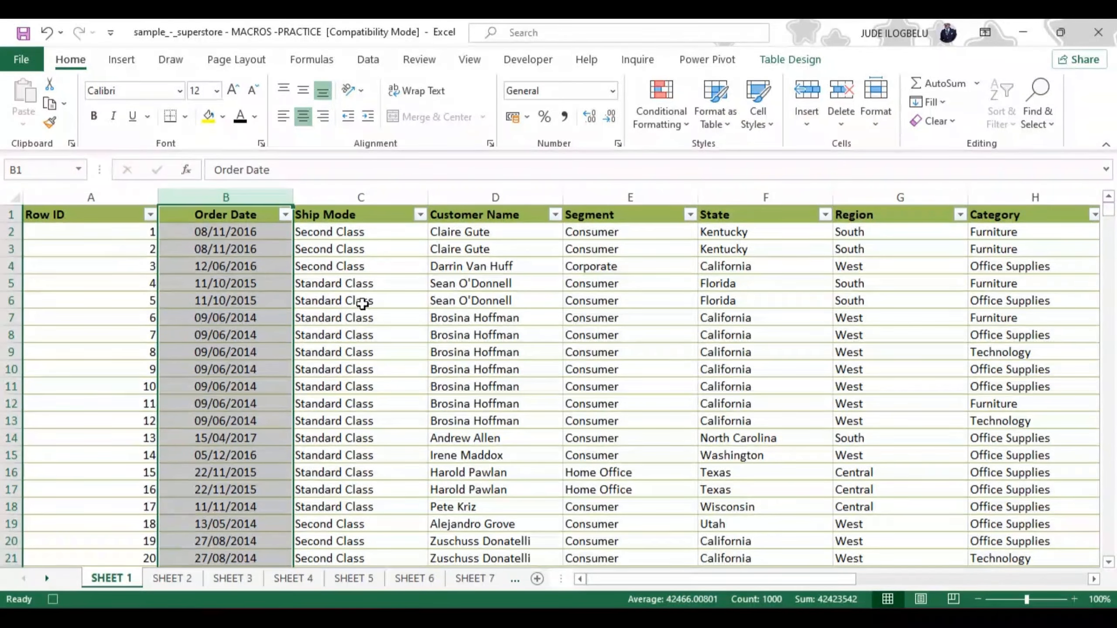
click(439, 319)
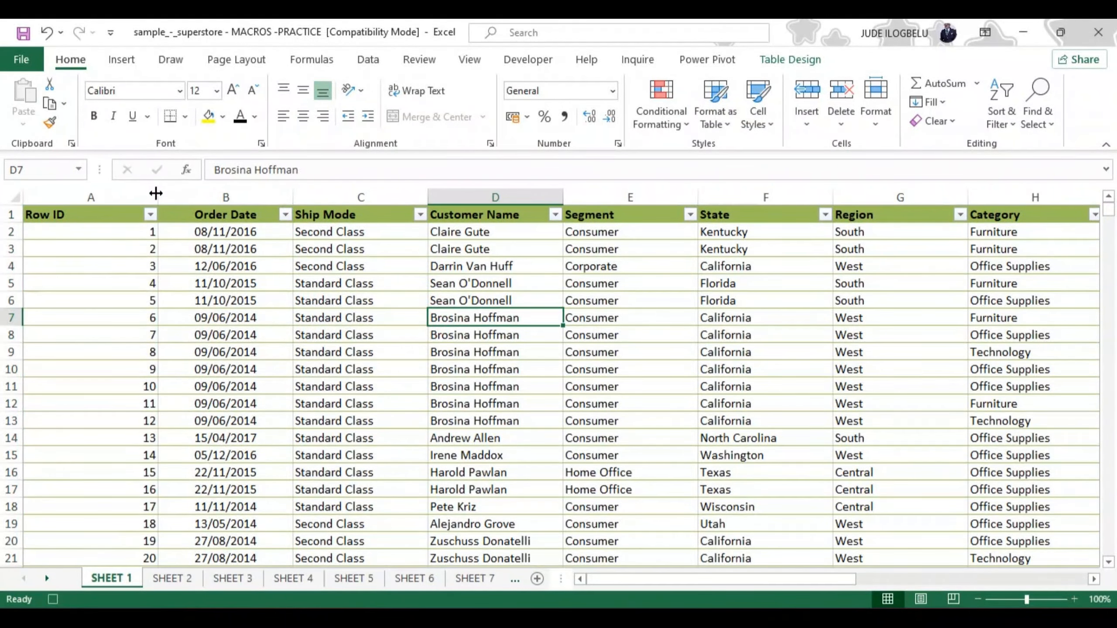
drag(159, 197, 77, 203)
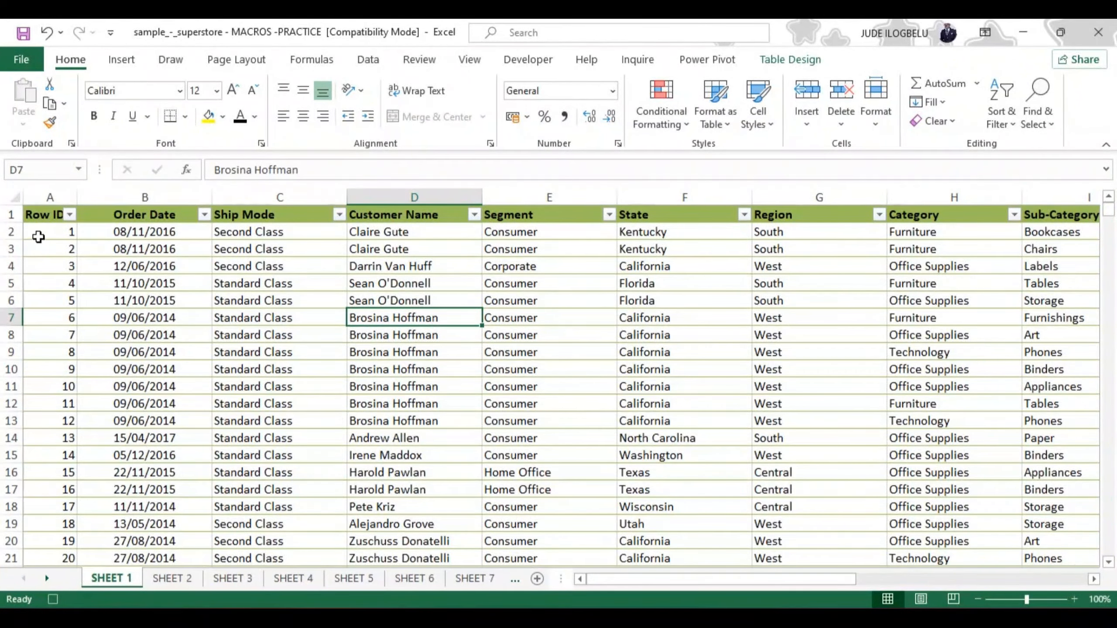
Apply thick outside borders to the table's header row, A1:M1
click(38, 218)
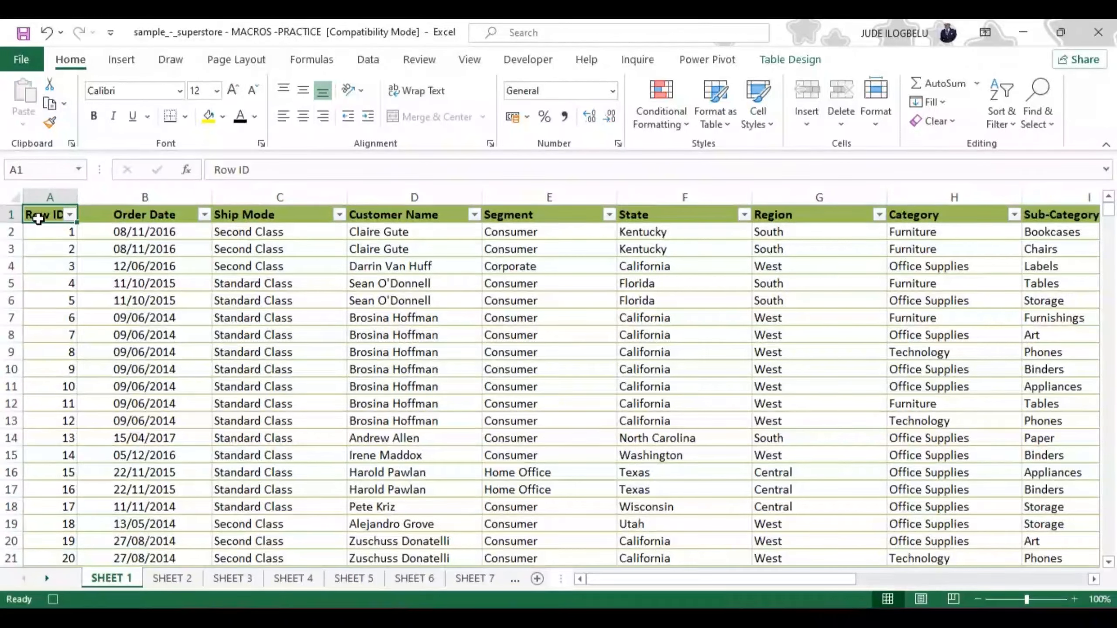
key(ctrl+shift+Right)
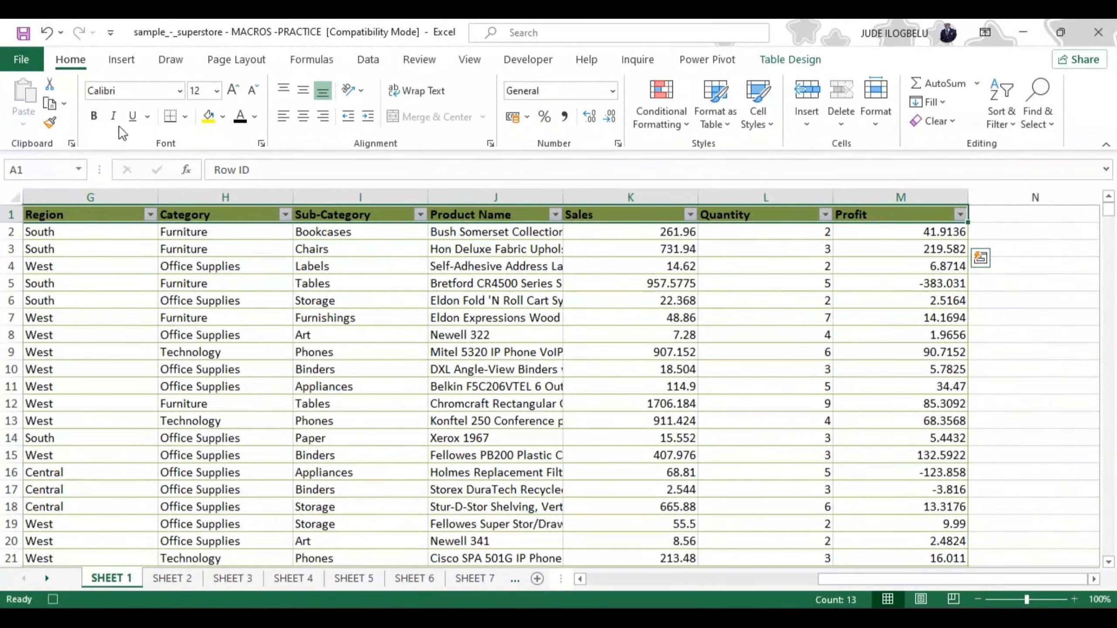
click(185, 115)
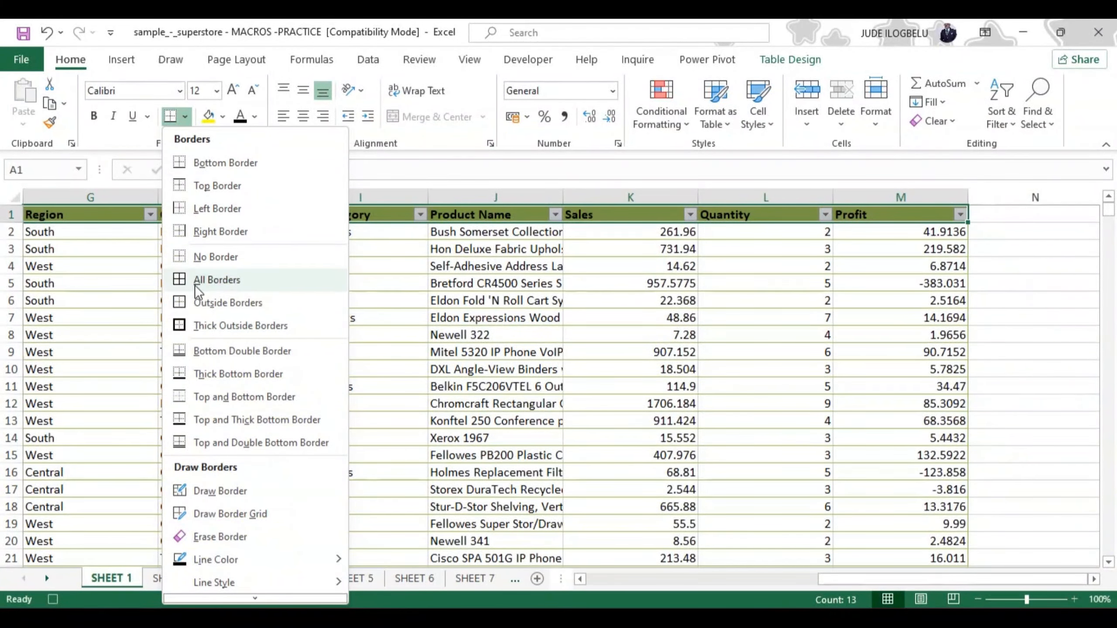
click(197, 326)
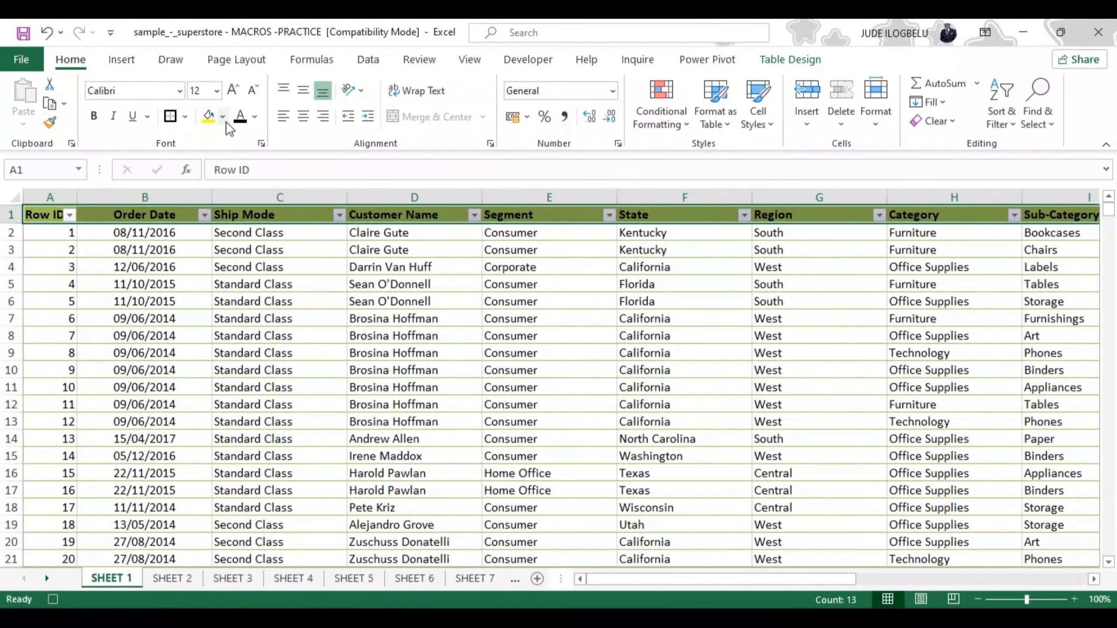
Give the header row A1:M1 a red font and a light beige theme fill
click(255, 116)
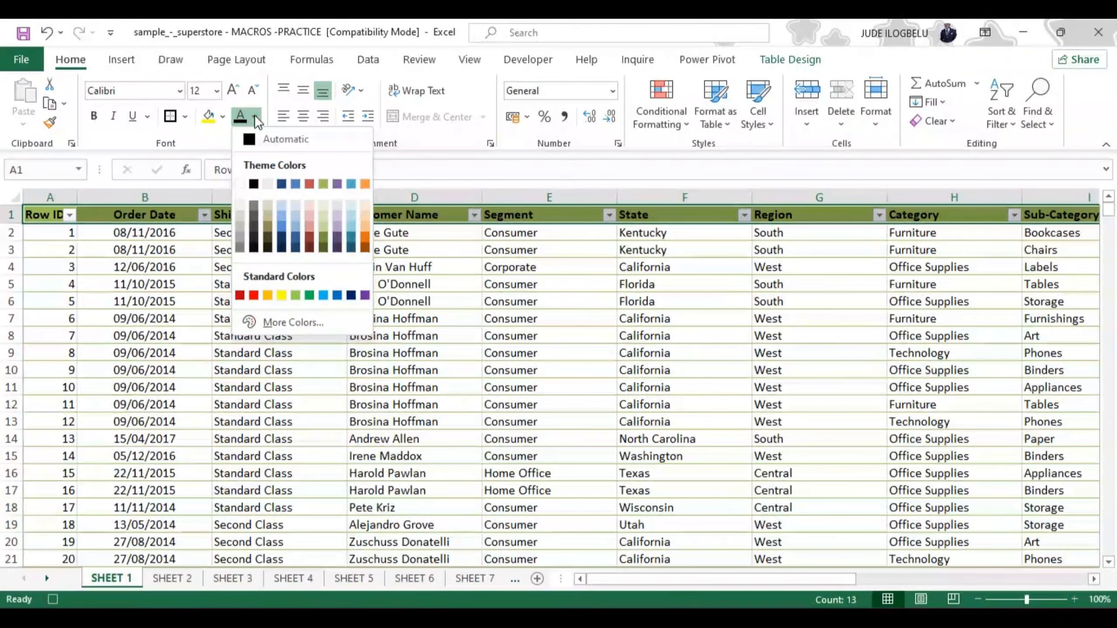
click(254, 295)
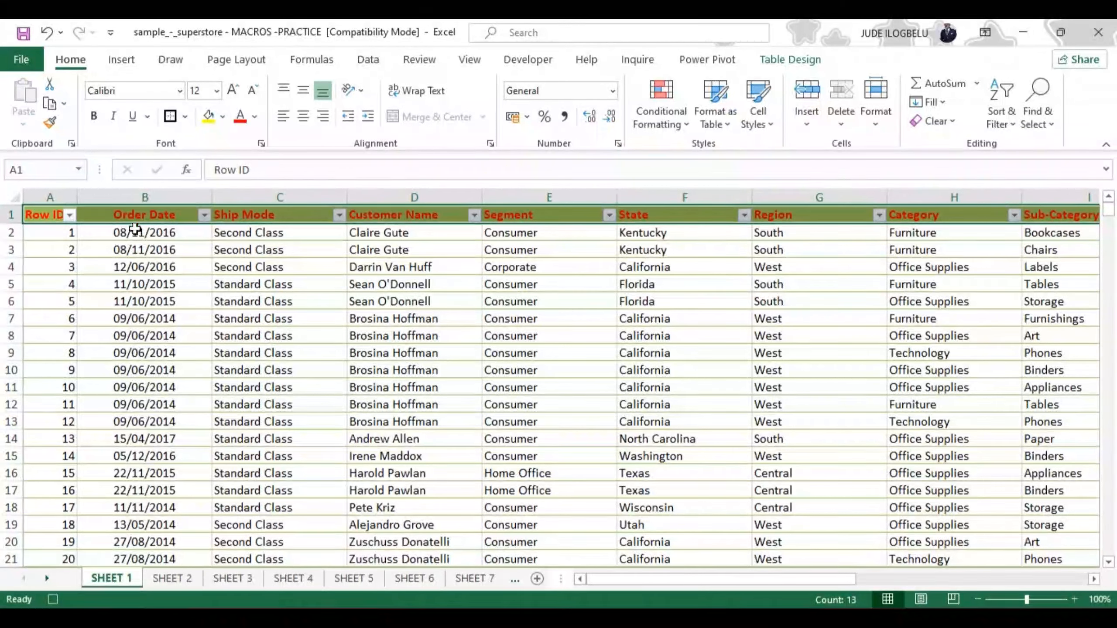
click(224, 117)
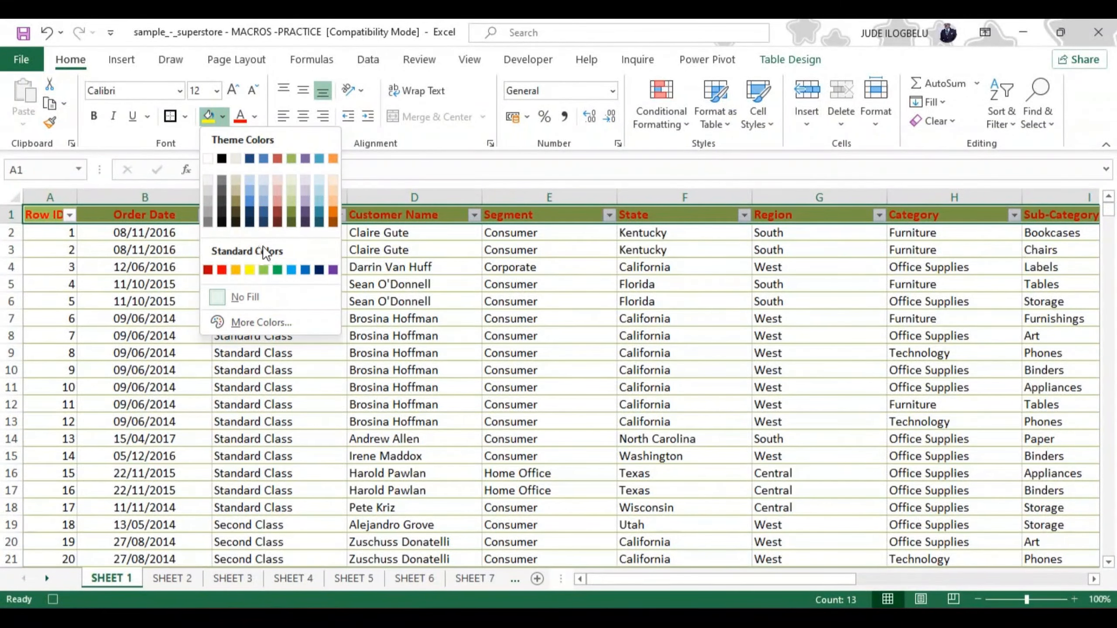
click(236, 159)
click(369, 391)
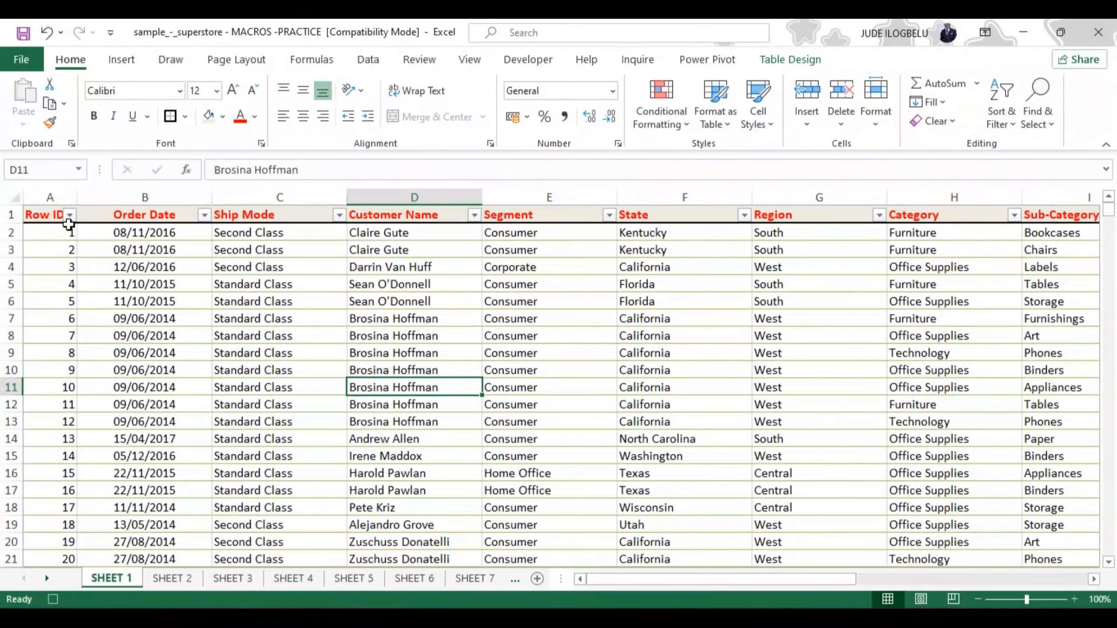
Make the whole Row ID column bold and centred
click(65, 192)
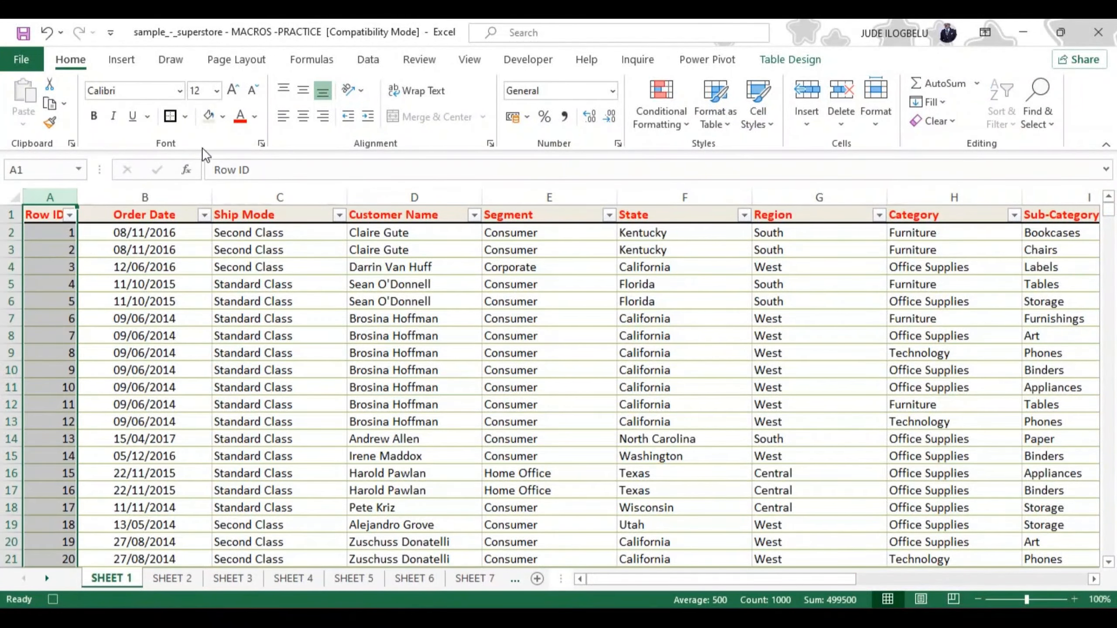
click(96, 117)
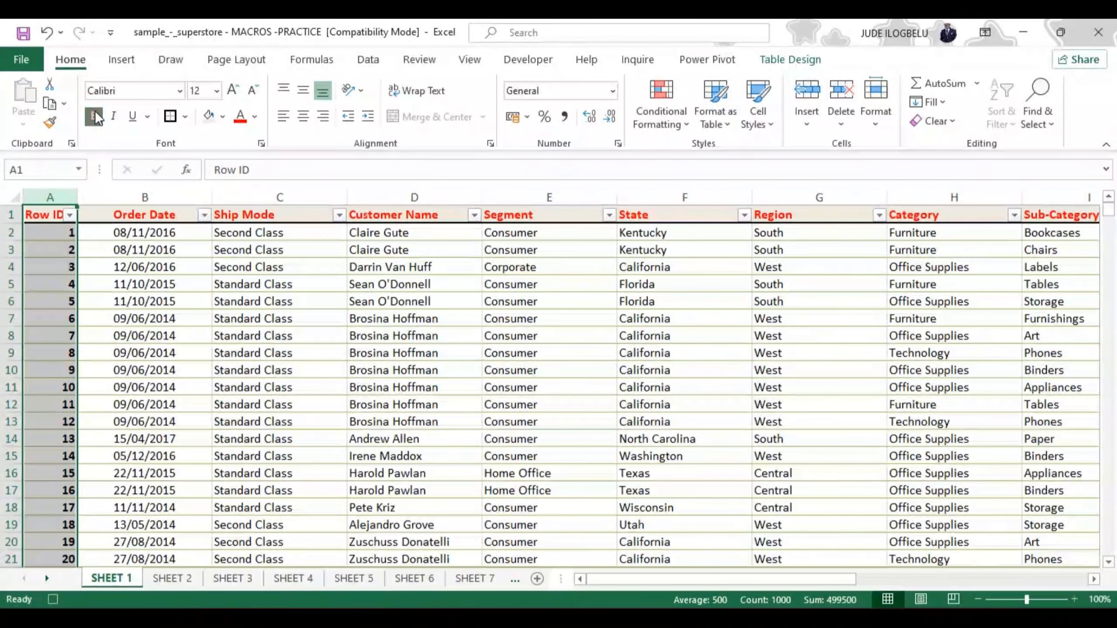
click(303, 117)
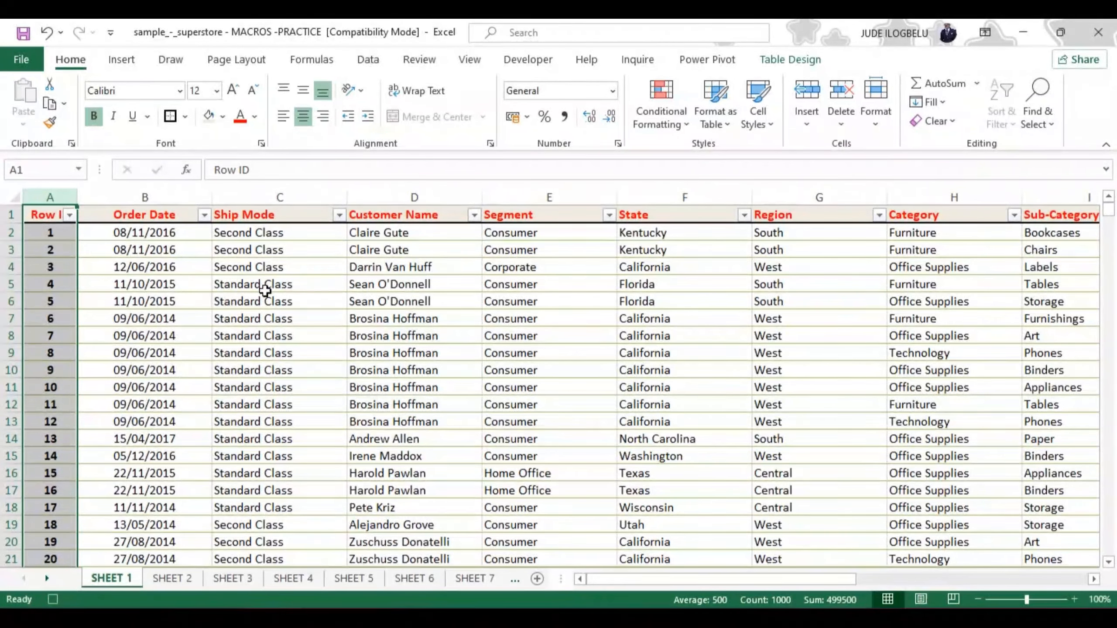
click(97, 236)
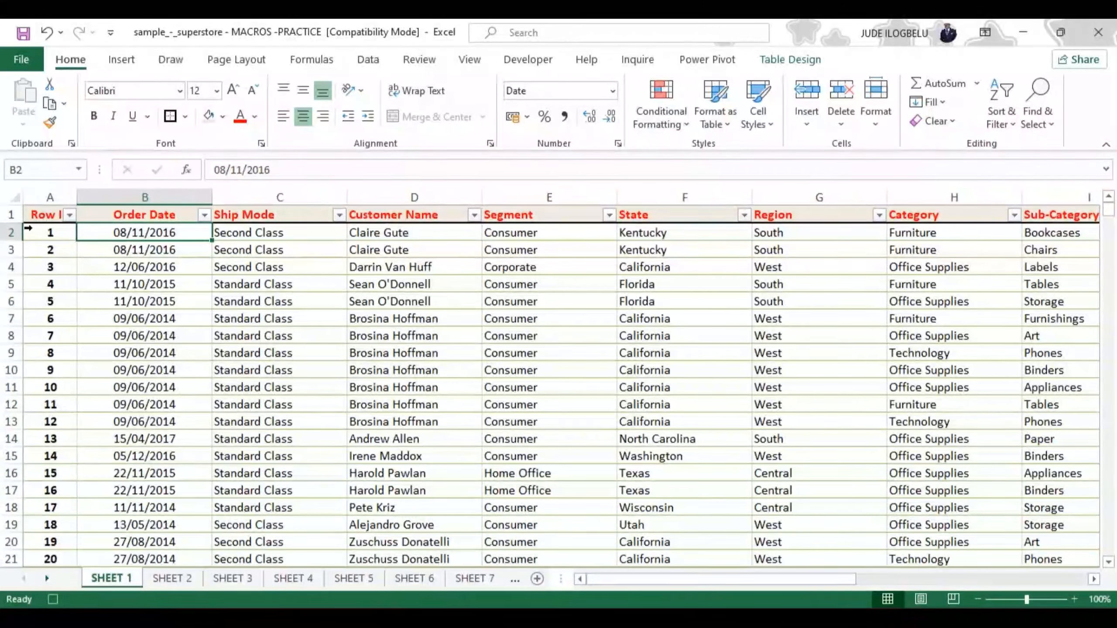
Select all of SHEET 1 and turn off its gridlines
click(17, 196)
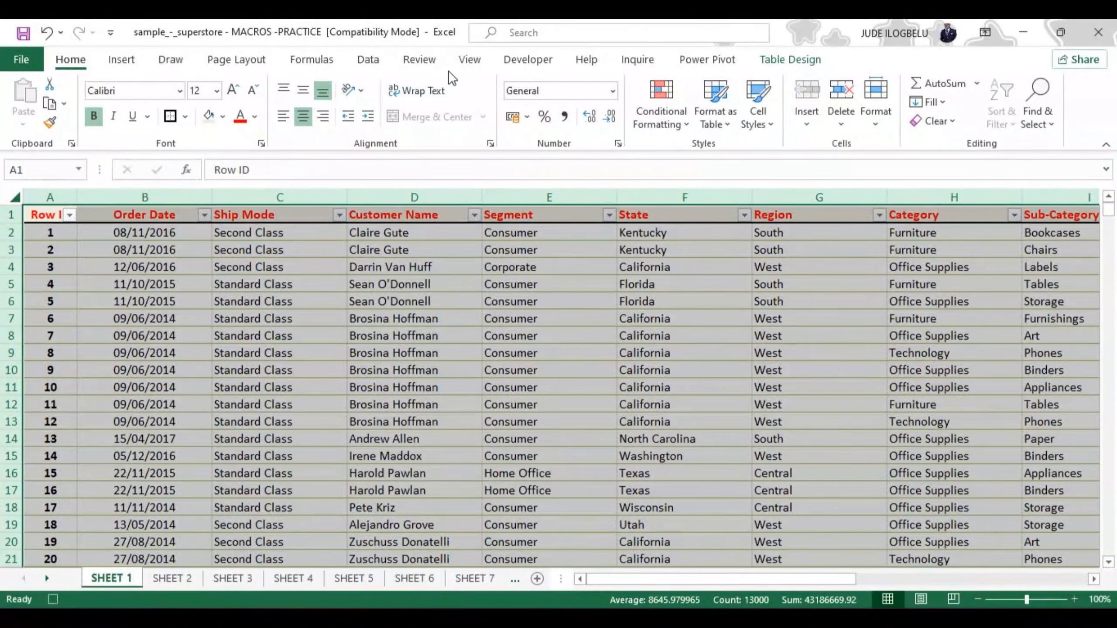
click(470, 60)
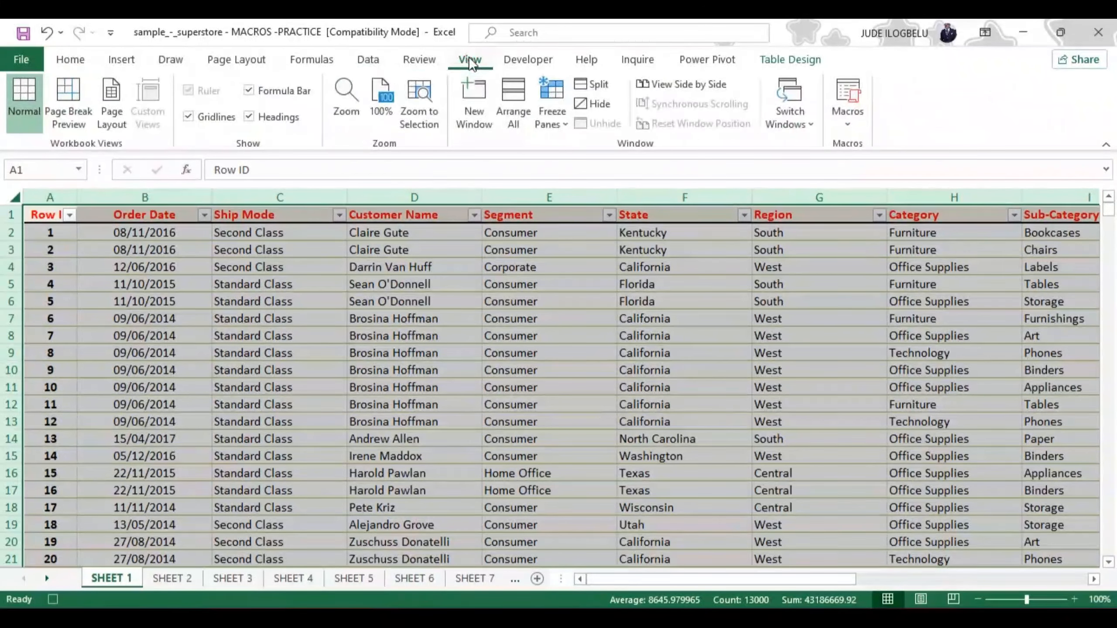
click(188, 117)
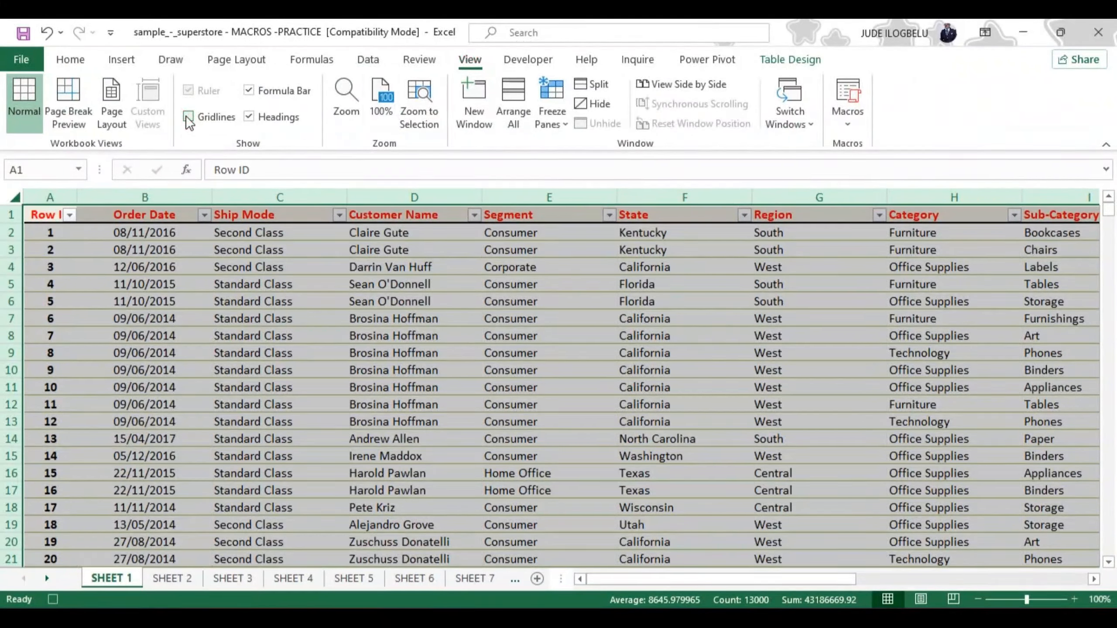
click(237, 300)
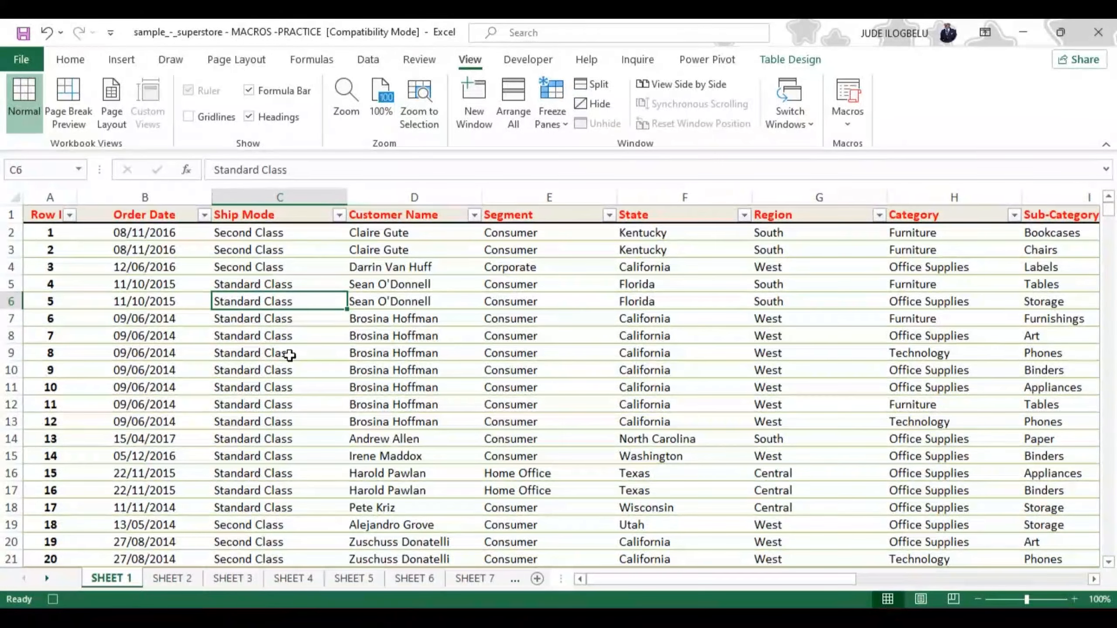
Set all cells on SHEET 1 to No Border
click(16, 199)
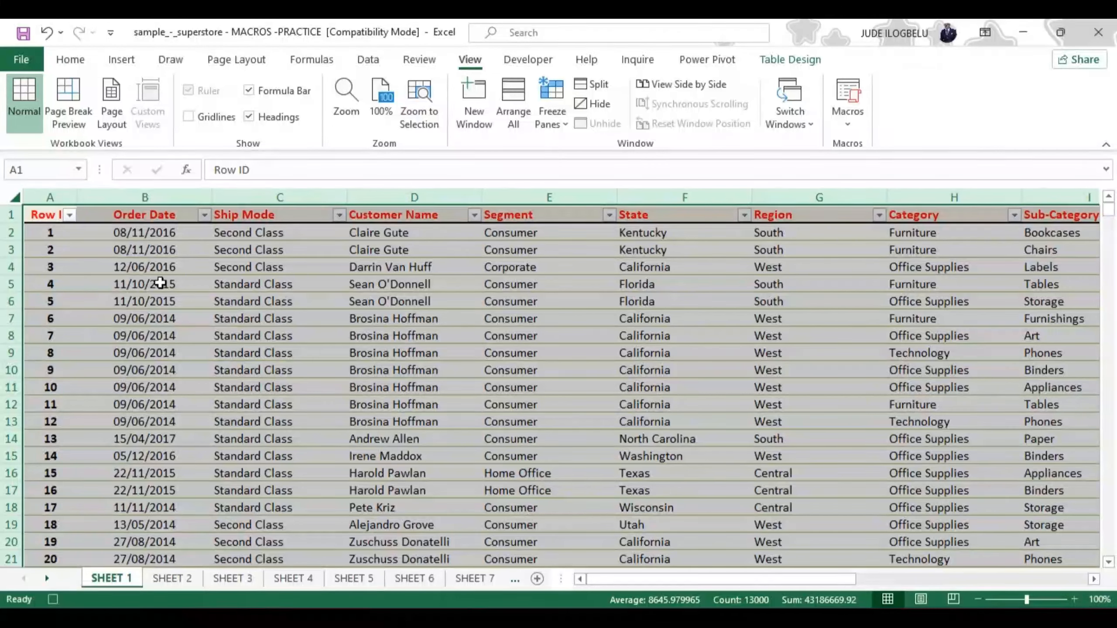
click(72, 59)
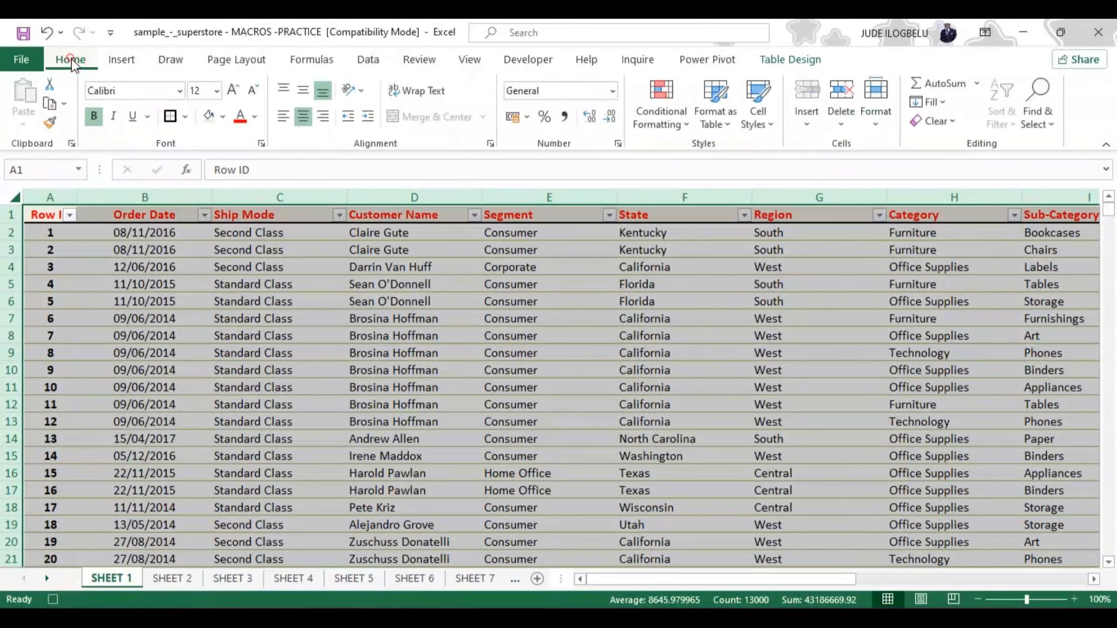
click(185, 115)
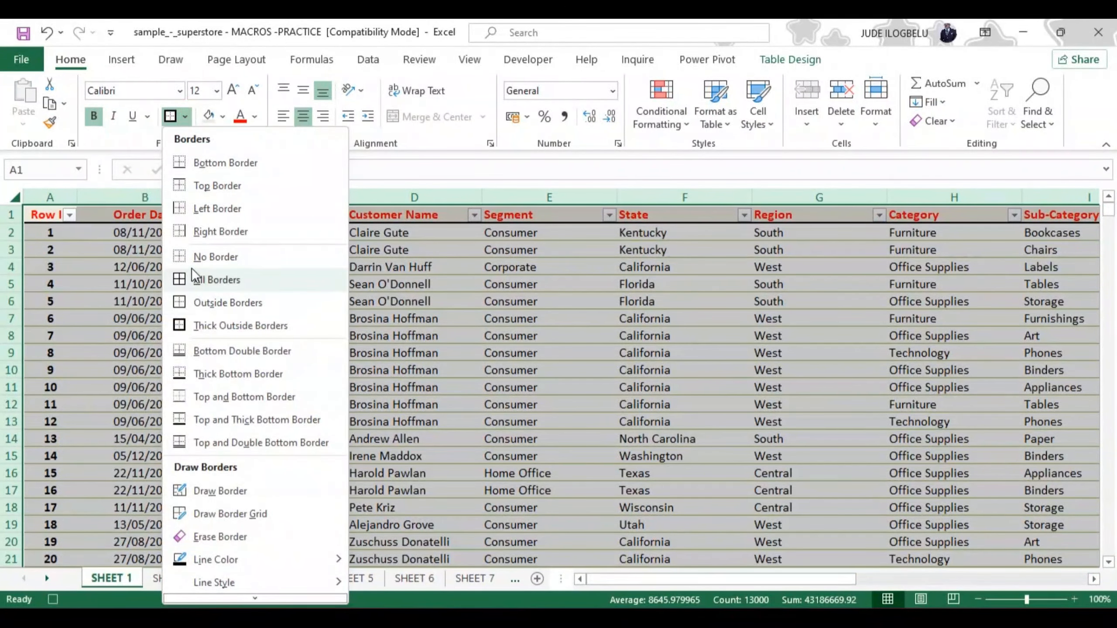
click(179, 255)
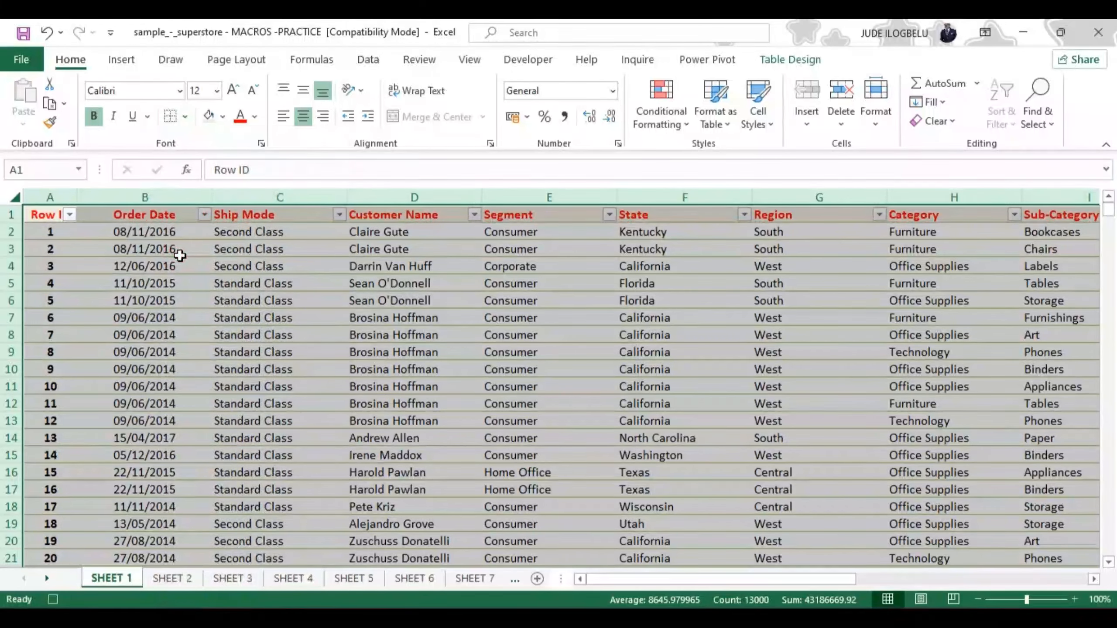
click(360, 334)
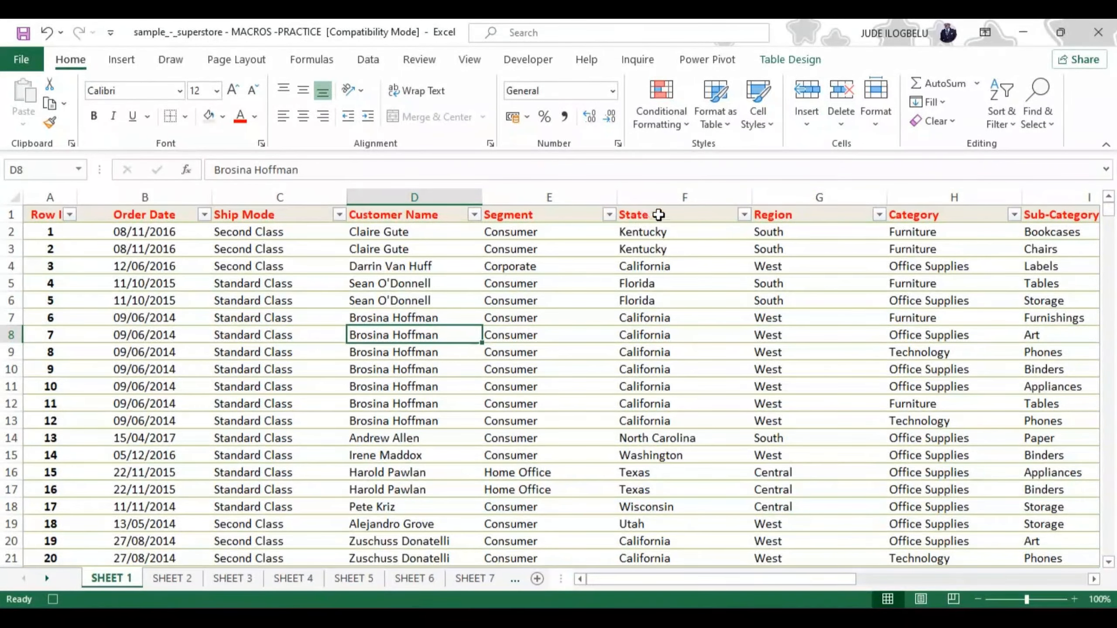
Fill the whole State column with the standard yellow colour
click(649, 193)
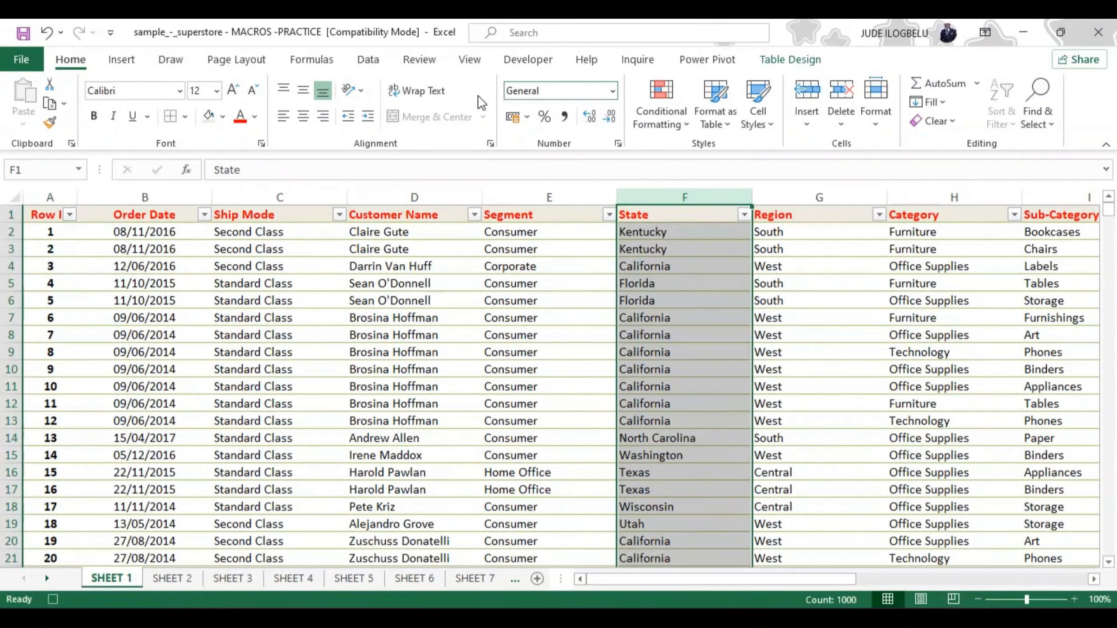
click(223, 116)
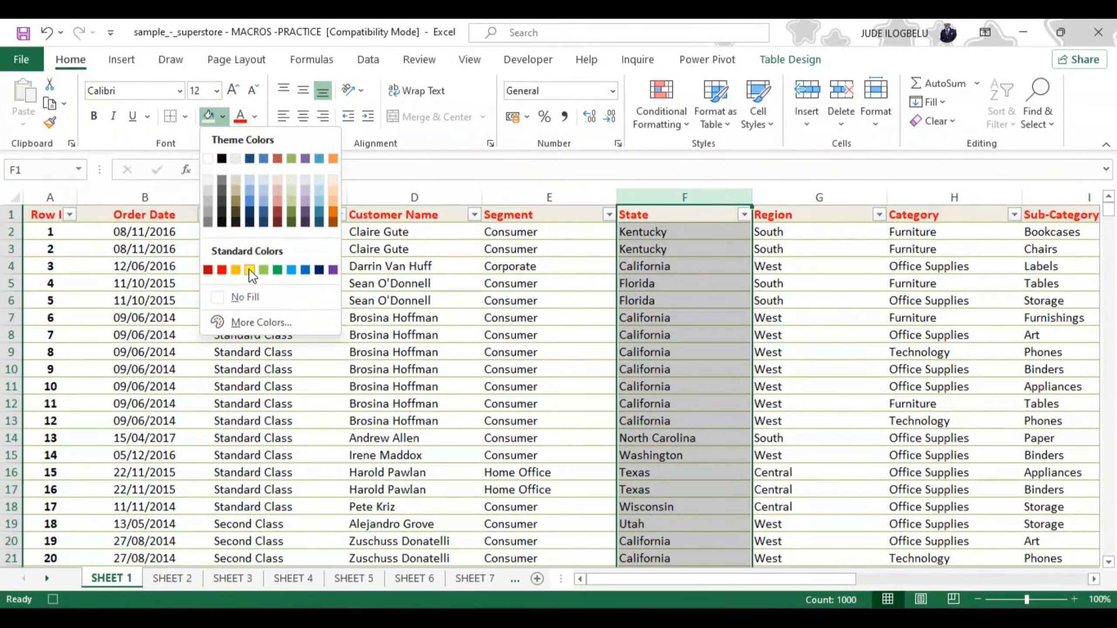
click(249, 269)
click(423, 403)
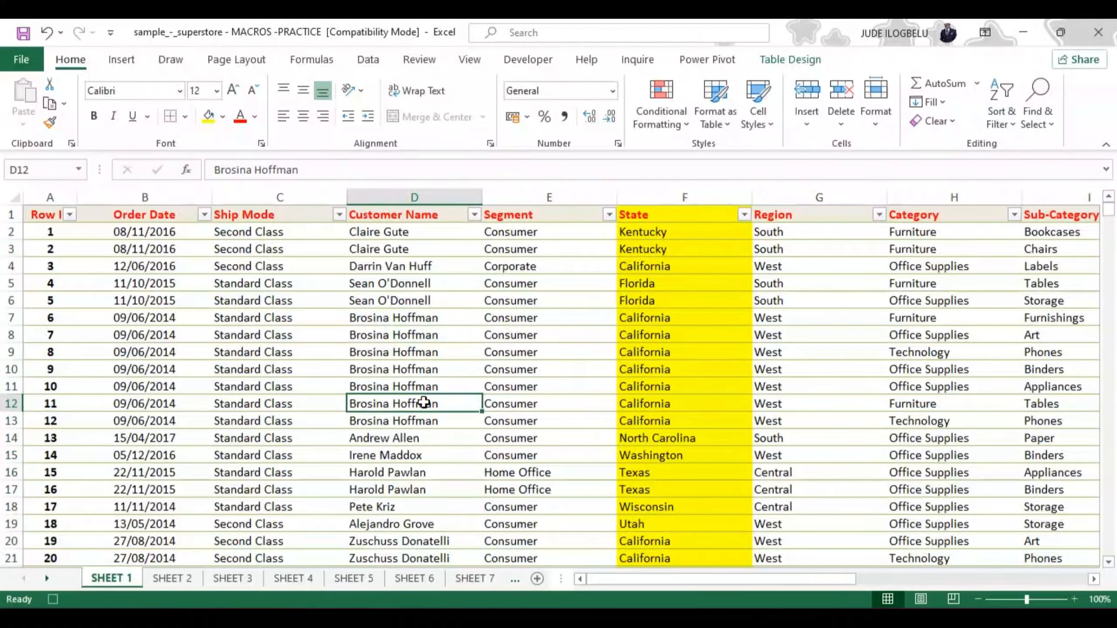
Fill the whole Ship Mode column with the standard orange colour
click(259, 195)
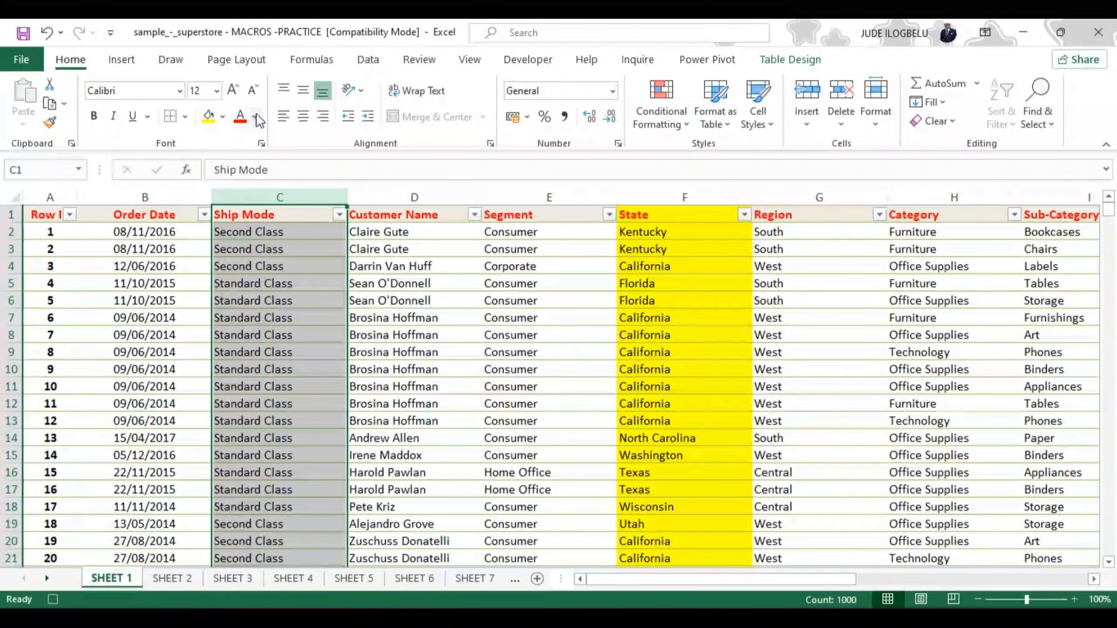
click(223, 116)
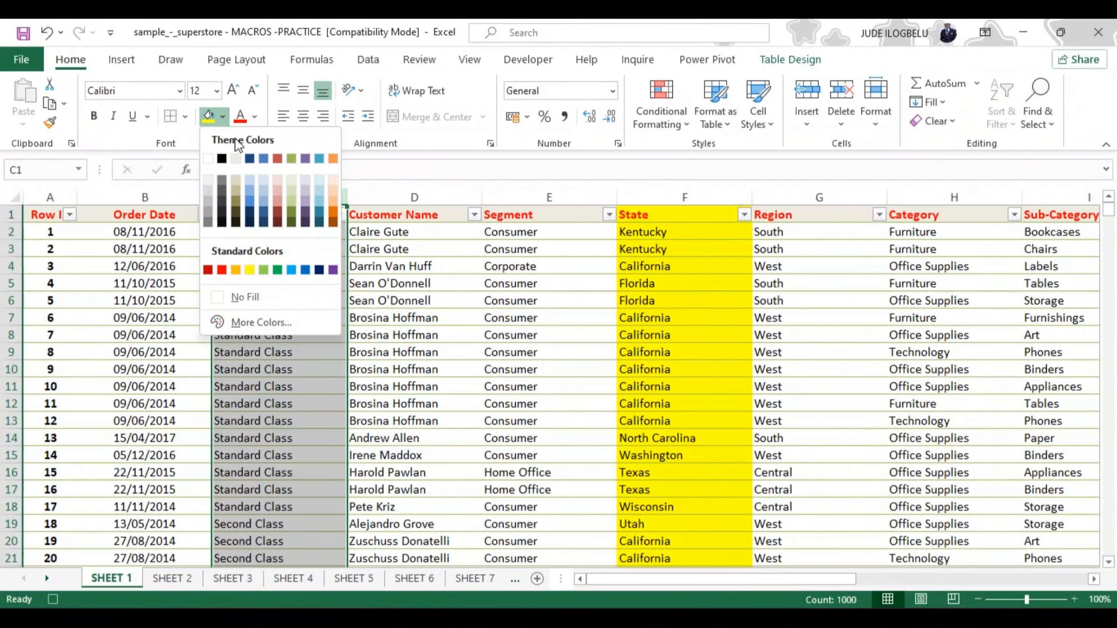
click(234, 268)
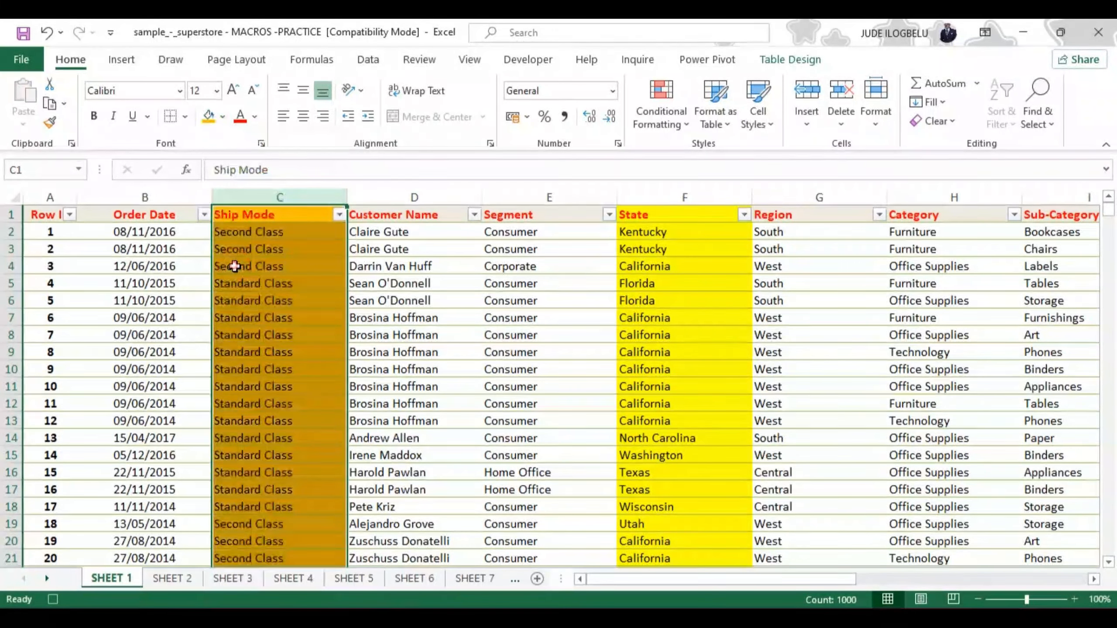
click(476, 371)
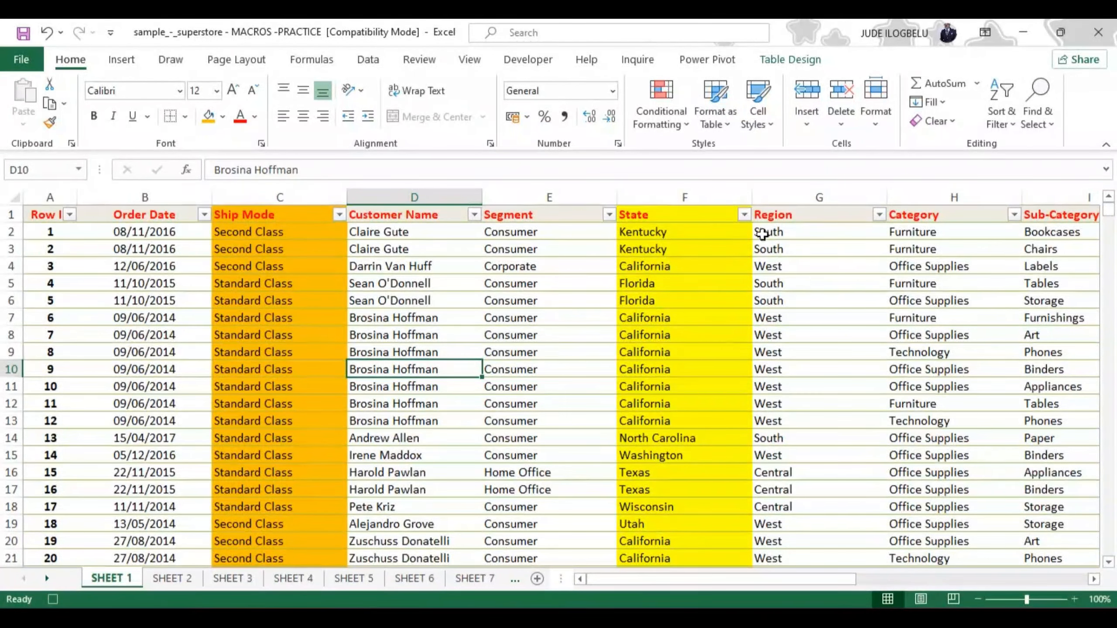
Right-align the whole Region column and make its text bold
click(777, 196)
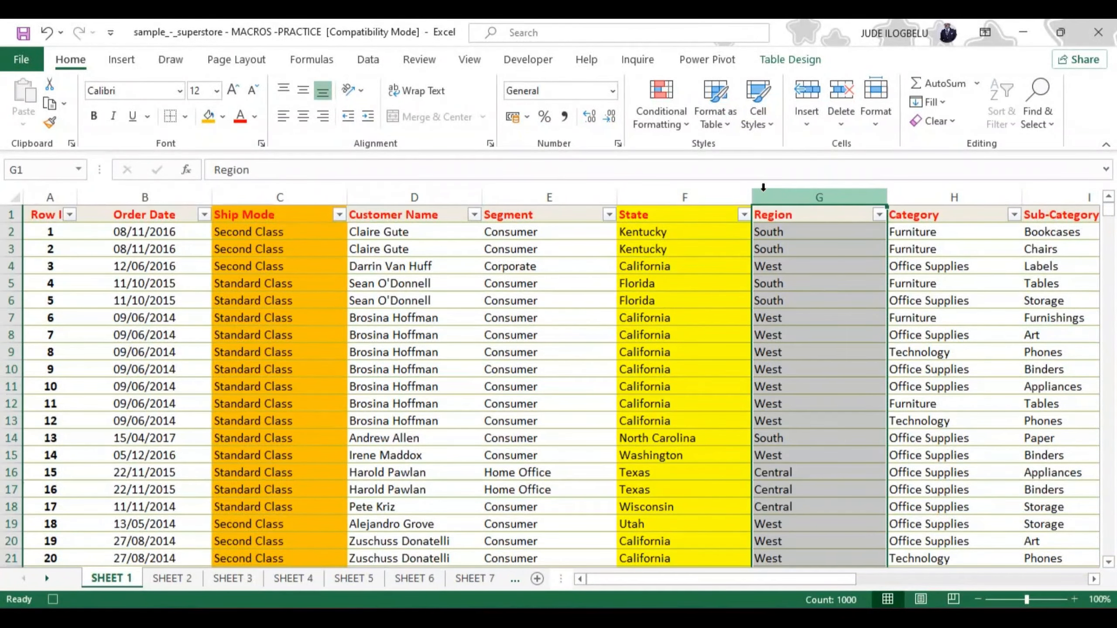
click(324, 117)
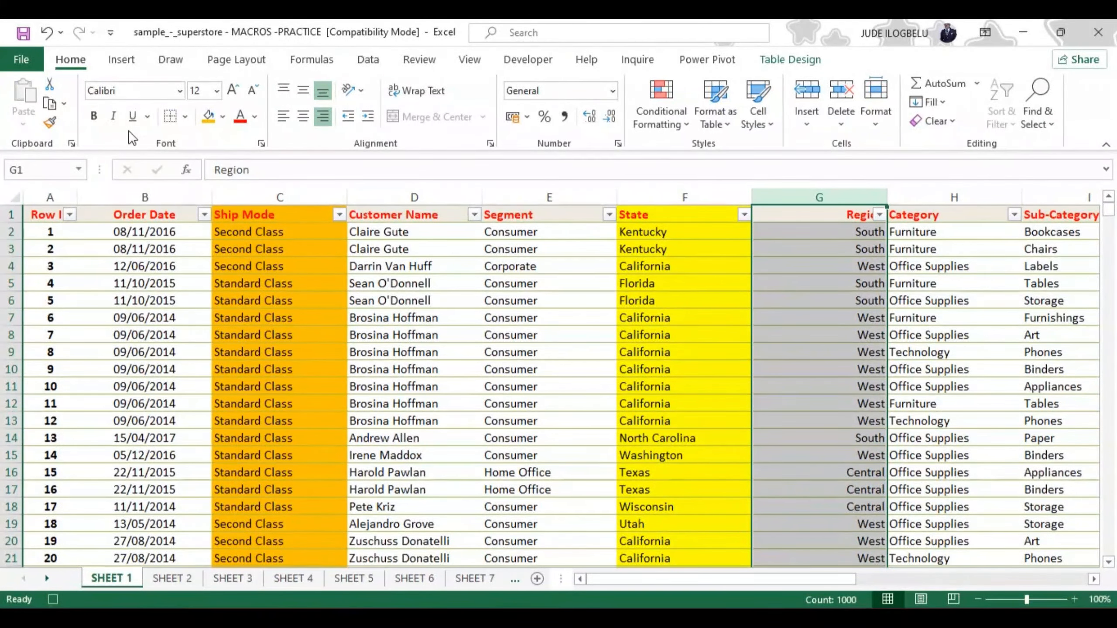
click(93, 117)
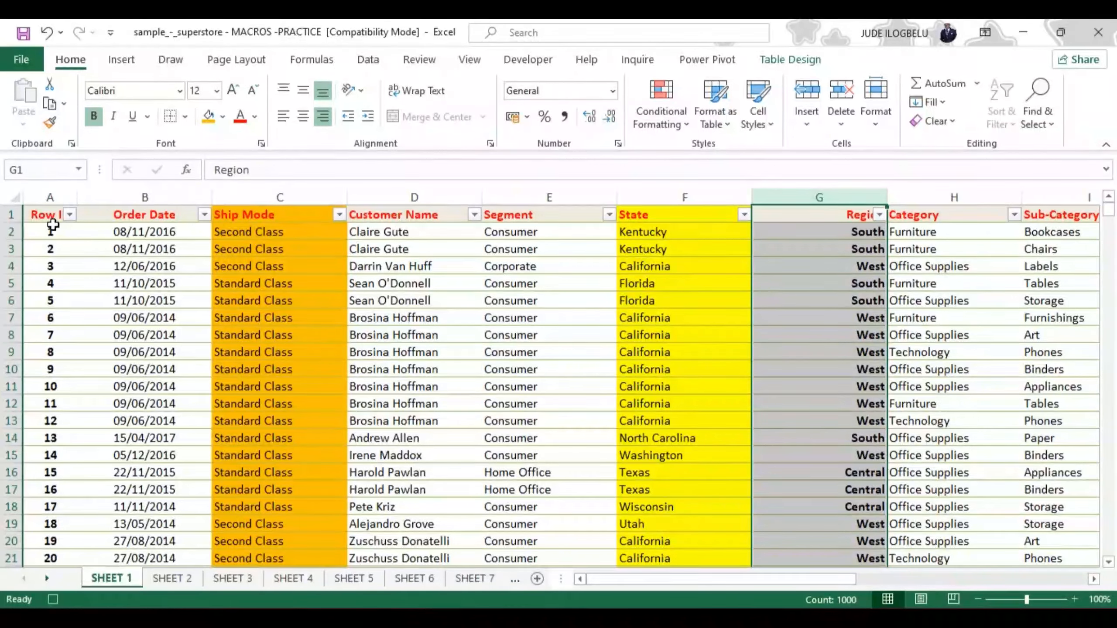
click(410, 450)
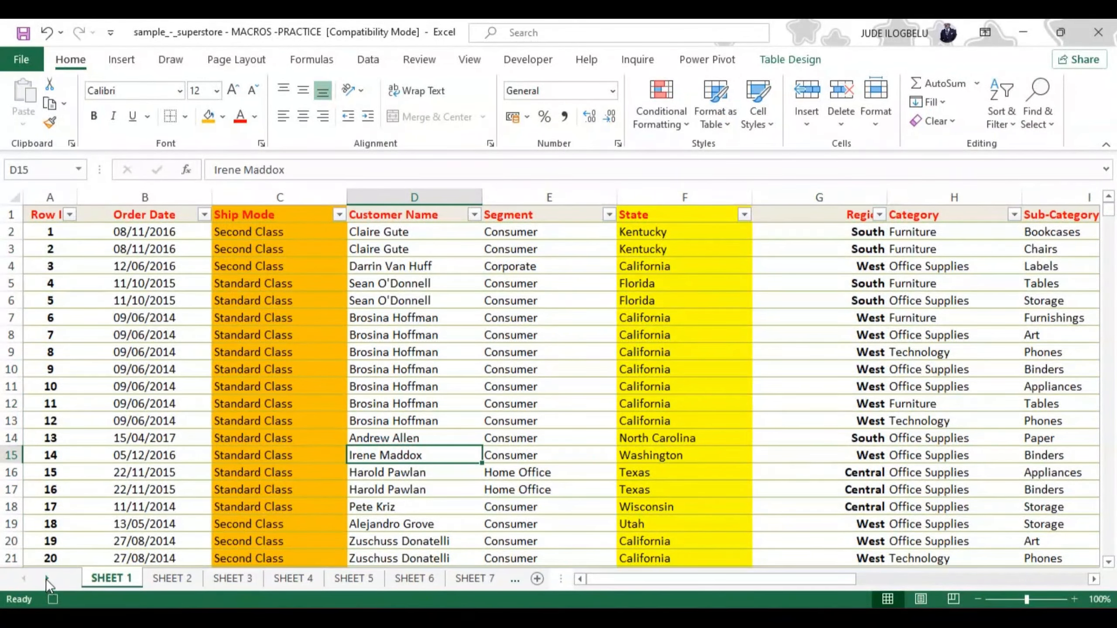
click(46, 579)
click(46, 579)
click(46, 579)
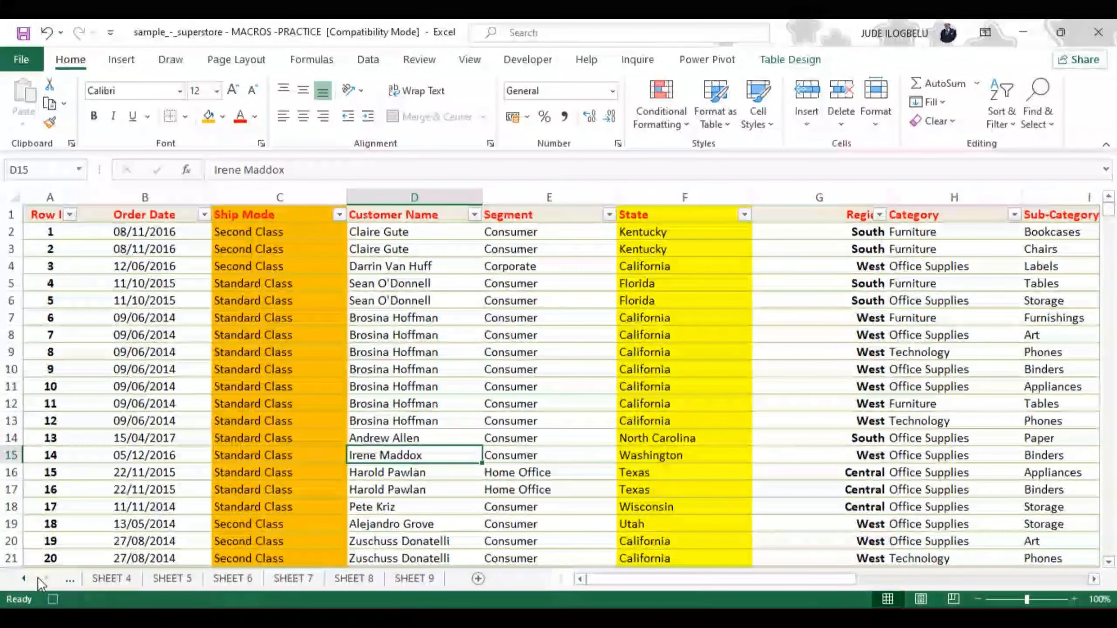
click(22, 579)
click(23, 579)
click(23, 579)
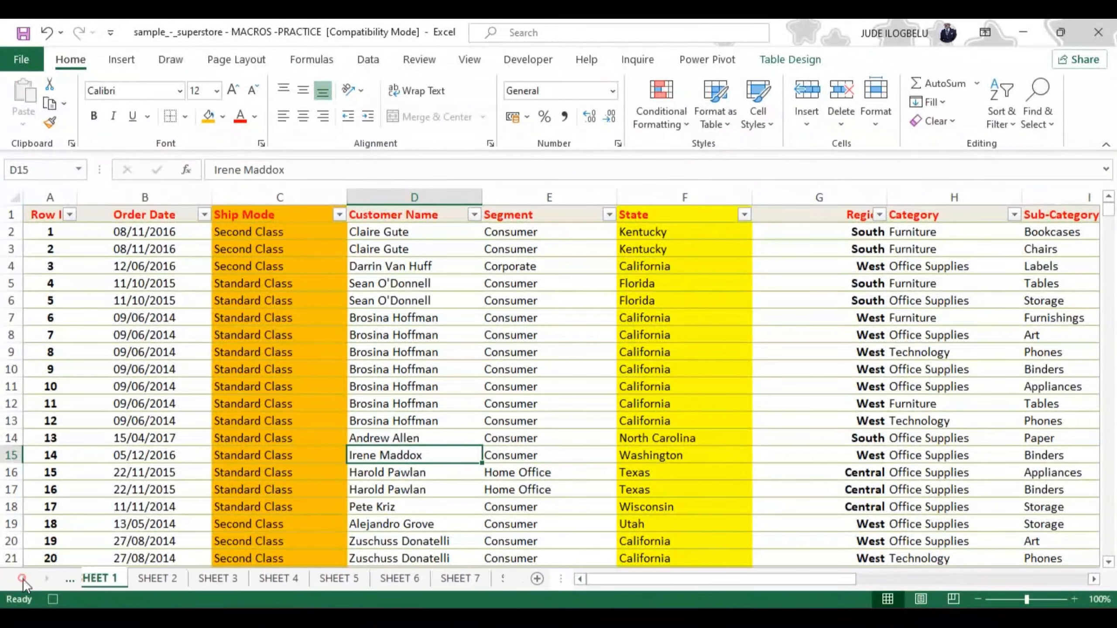
click(23, 579)
Add a calculated column beside Profit by entering =L2*M2 in cell N2, multiplying Quantity by Profit
drag(840, 582, 1089, 605)
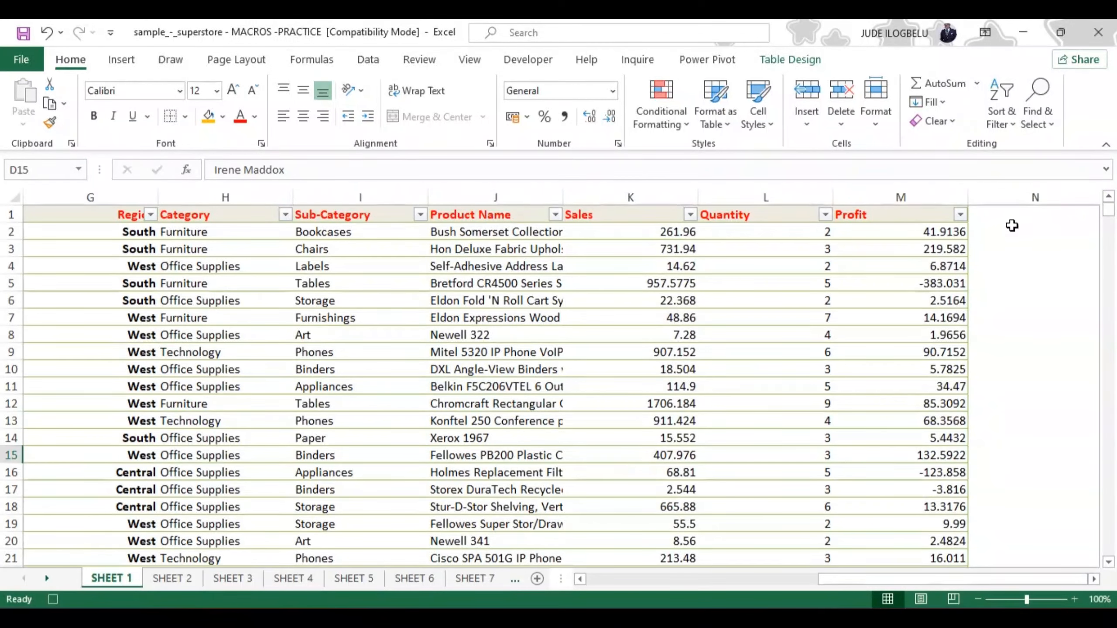
click(1010, 217)
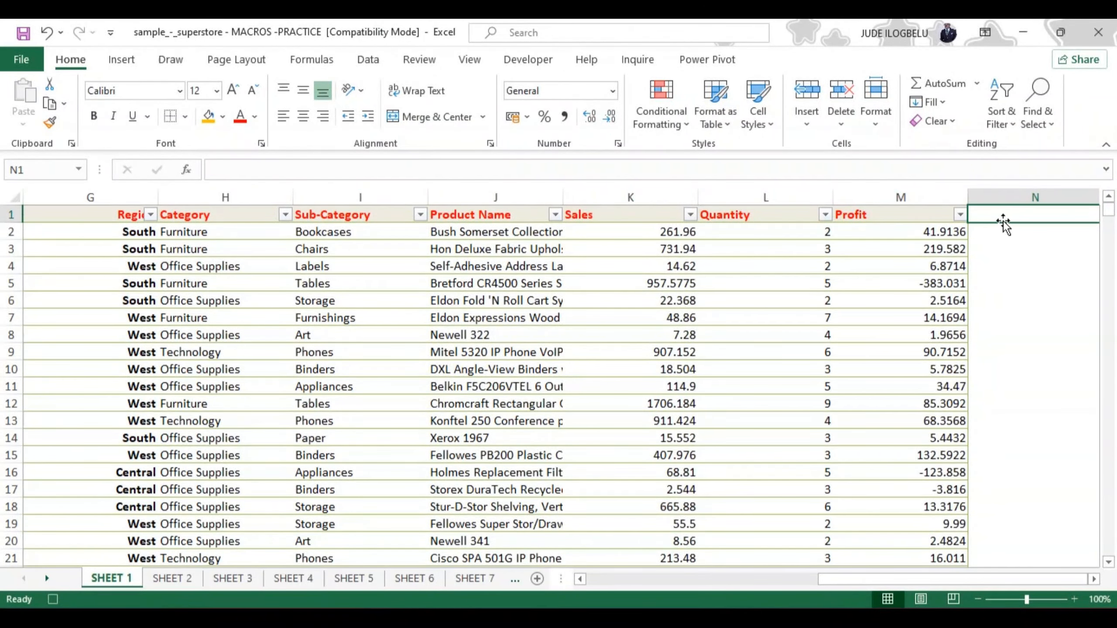
click(986, 236)
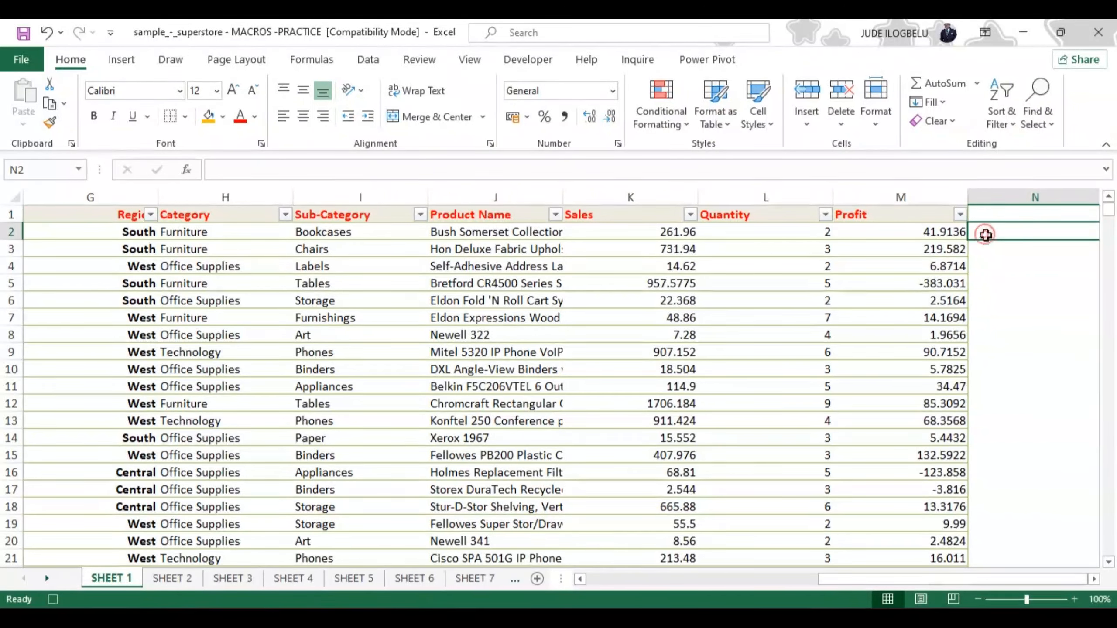
text(=)
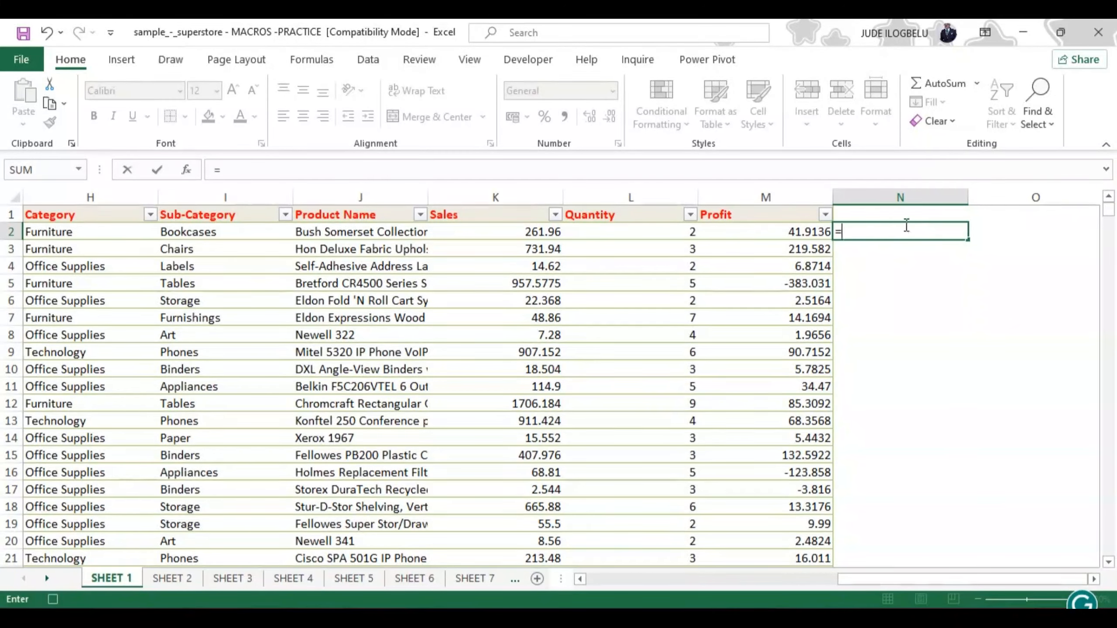
click(689, 232)
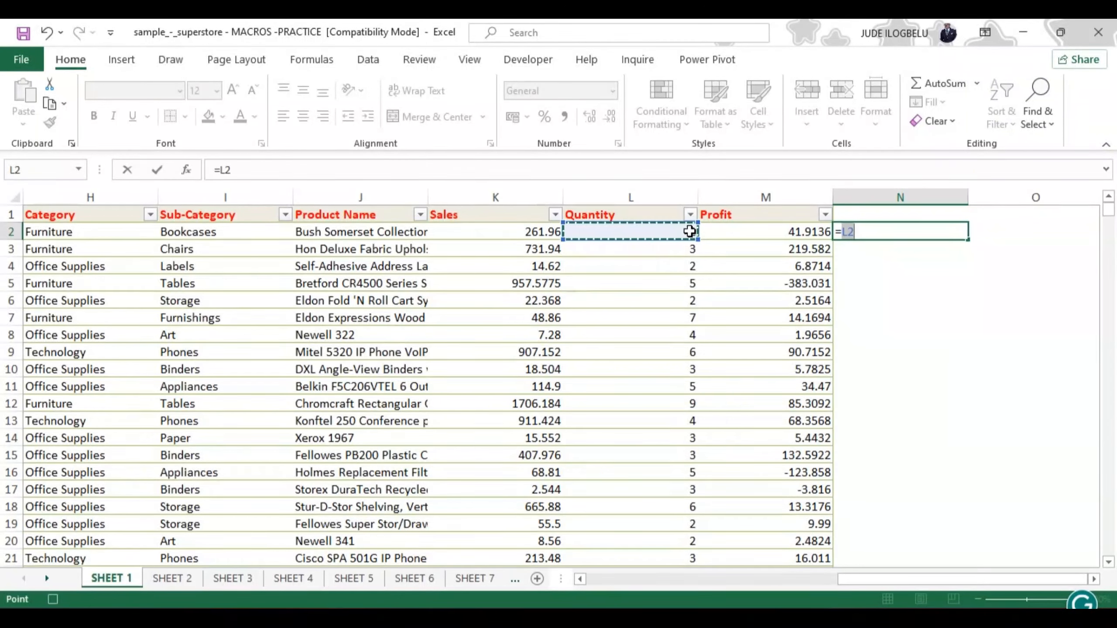
text(*)
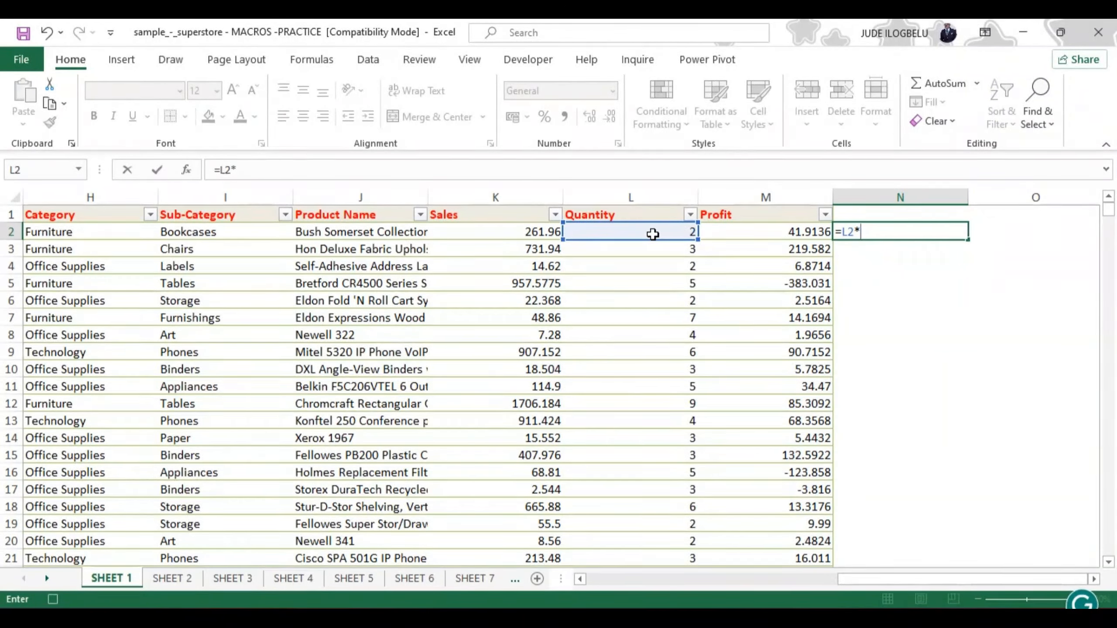
click(751, 232)
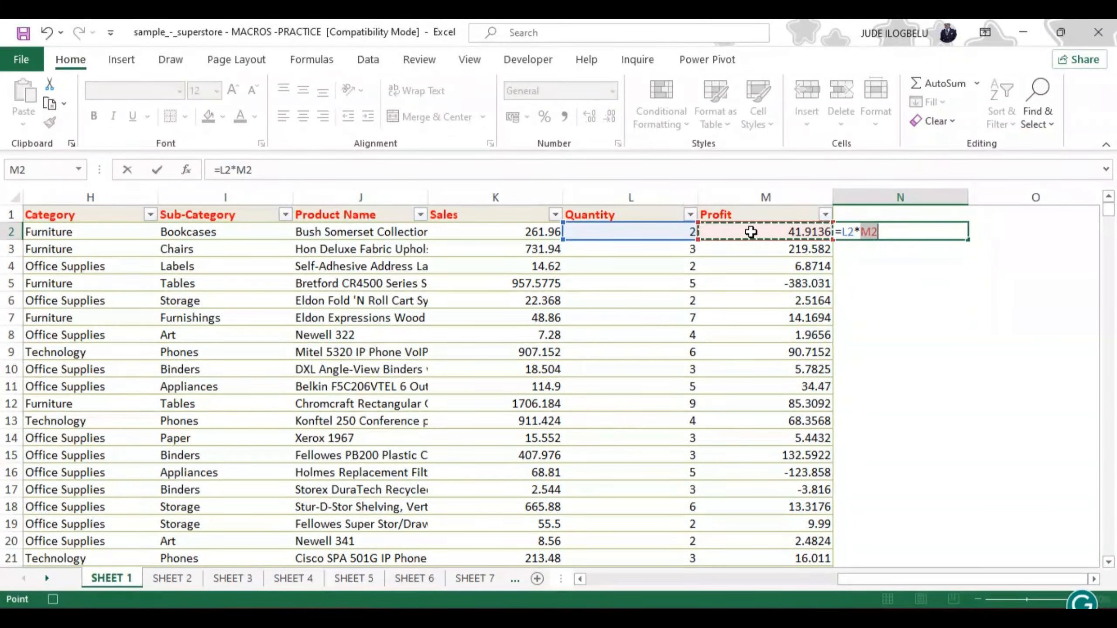
key(Return)
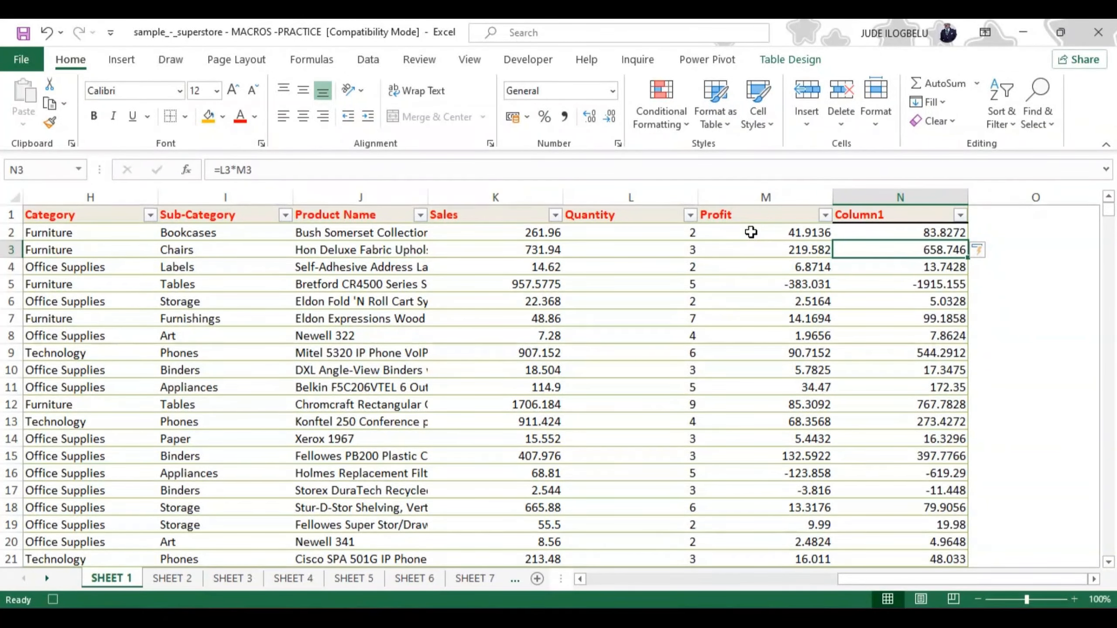
Rename the new calculated column's header in N1 to "Profit by Qty"
click(863, 215)
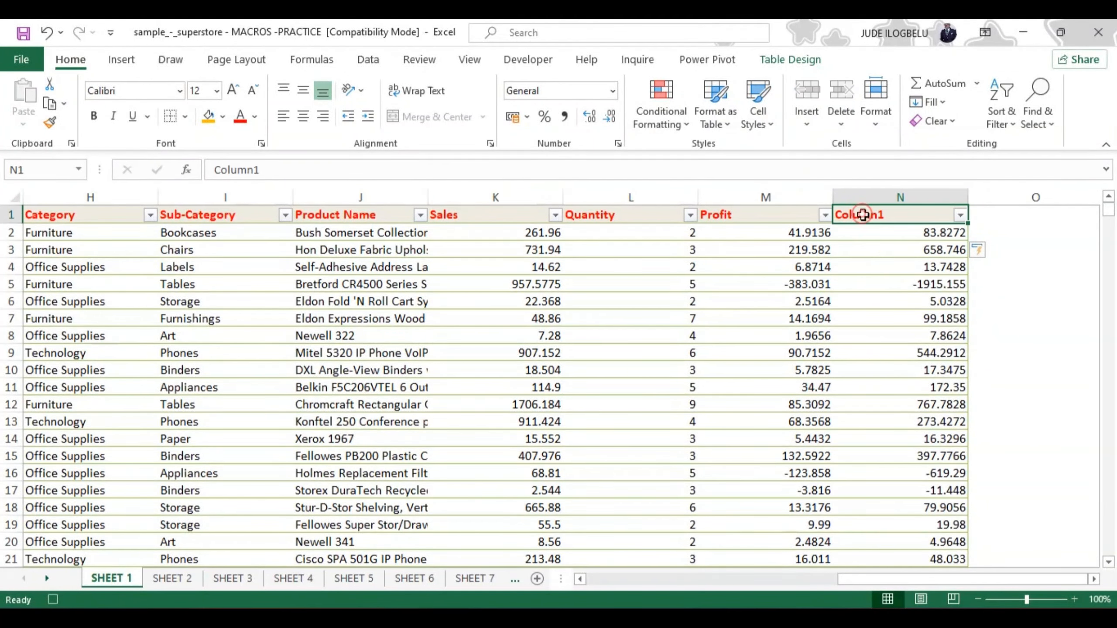
double_click(862, 214)
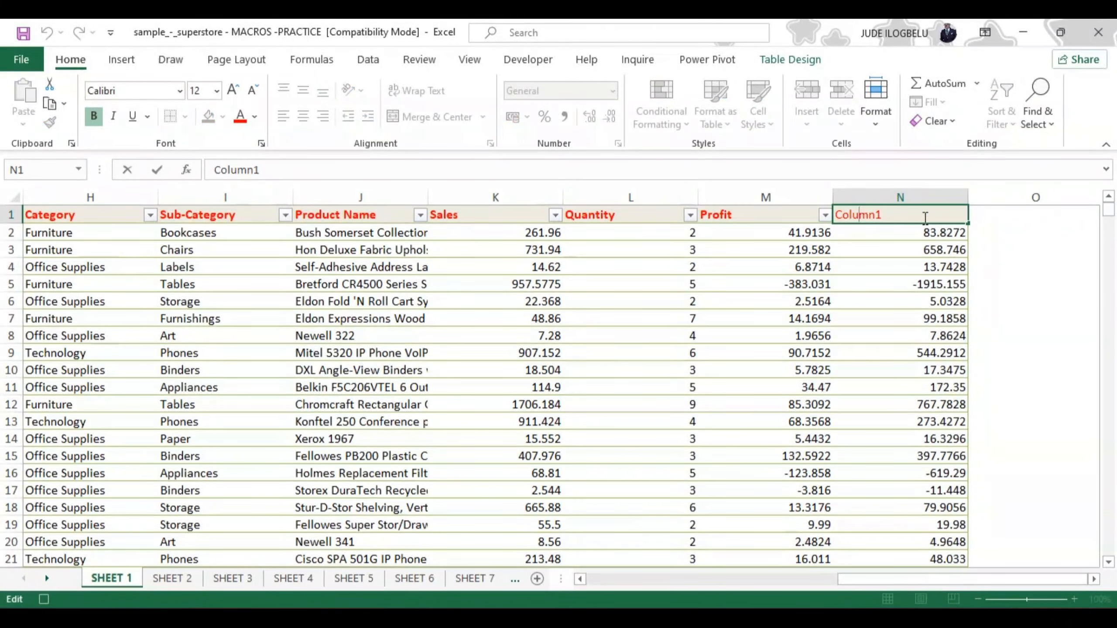
click(891, 215)
key(BackSpace)
key(BackSpace)
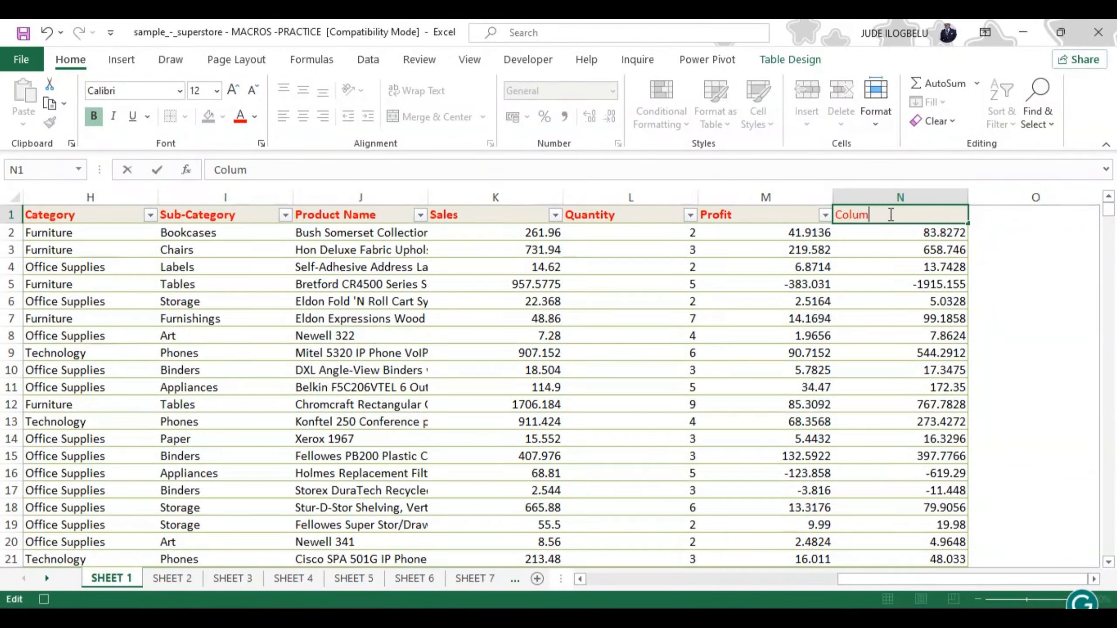
key(BackSpace)
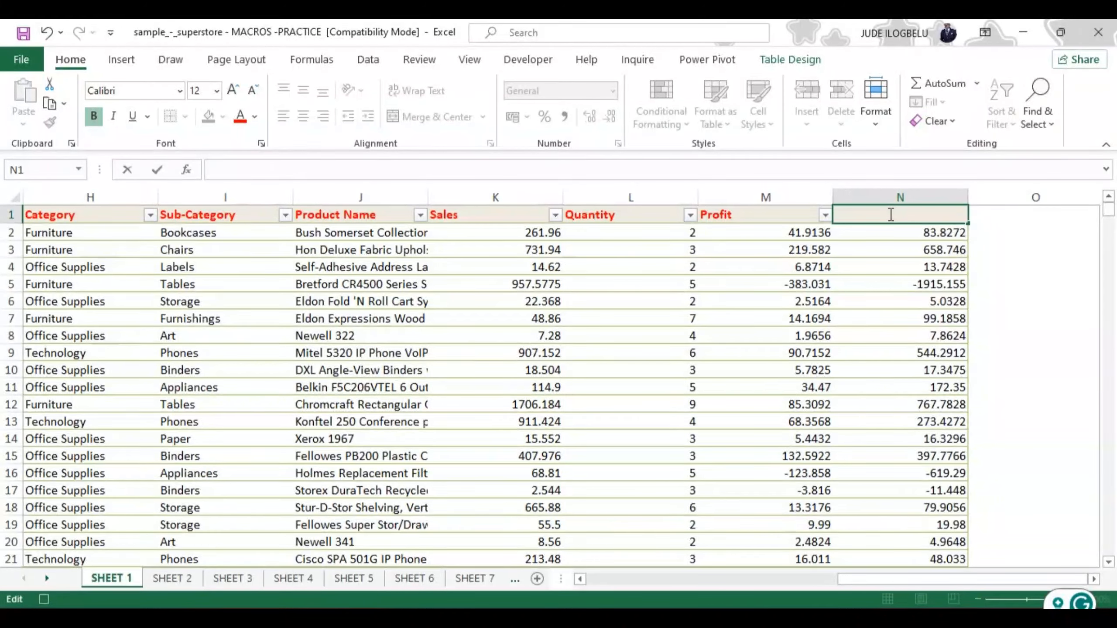
text(Profit by )
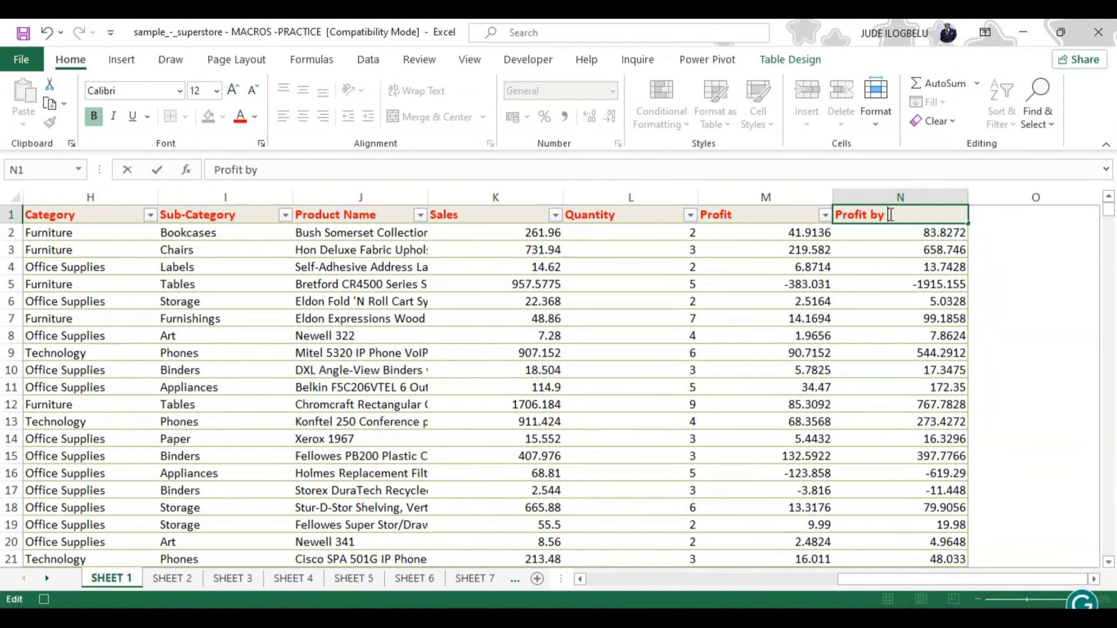
text(Qty)
drag(986, 250, 928, 197)
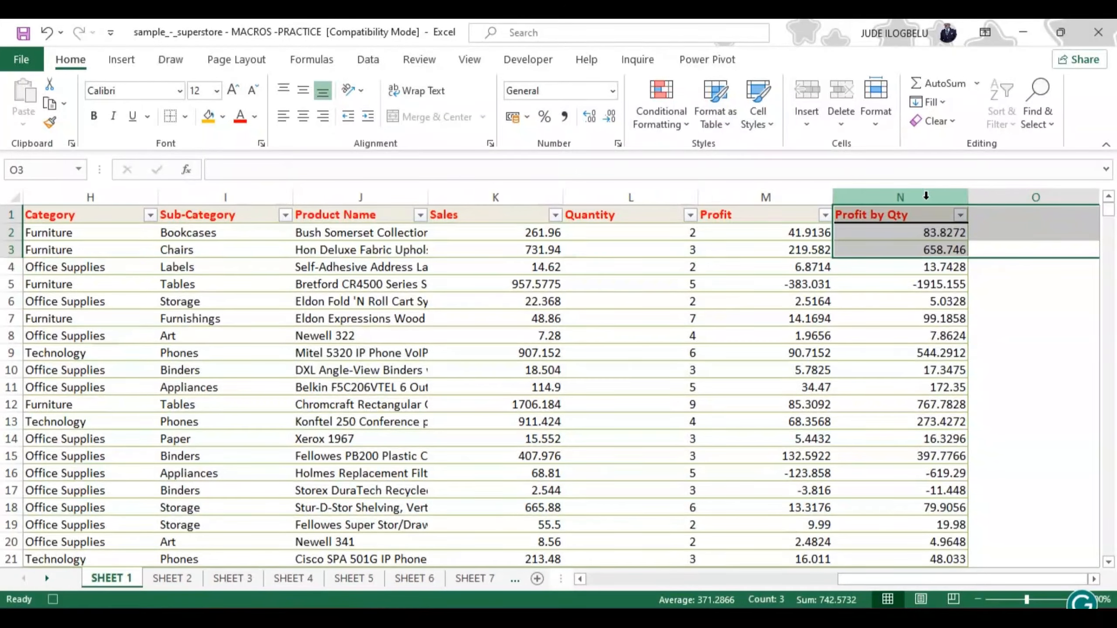
Format the whole Profit by Qty column as bold and centred, with a light tan theme fill
click(927, 196)
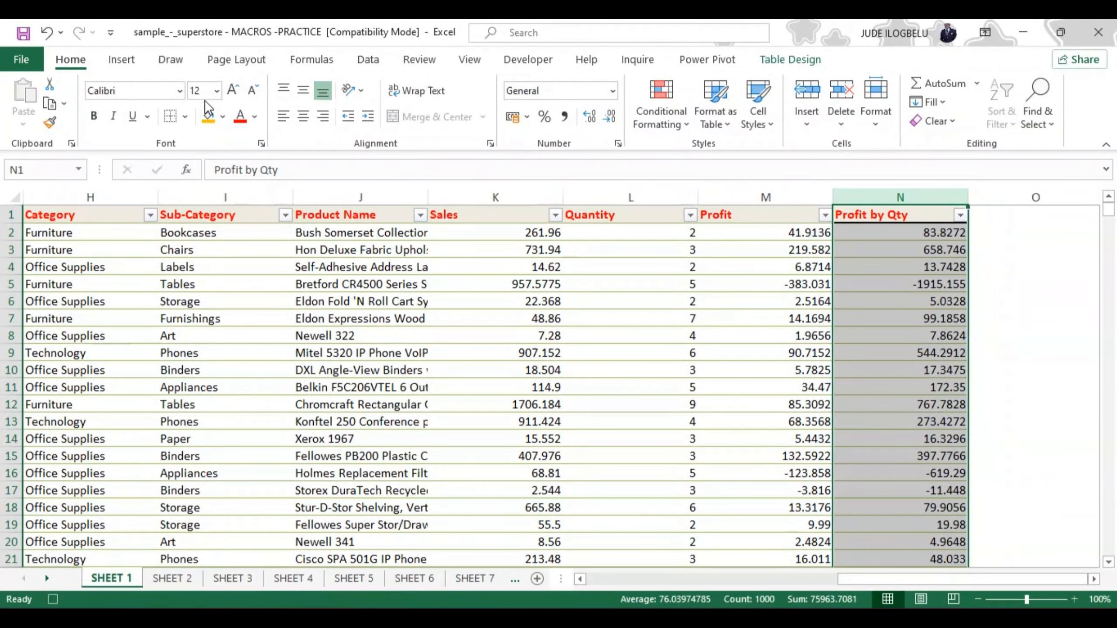
click(95, 117)
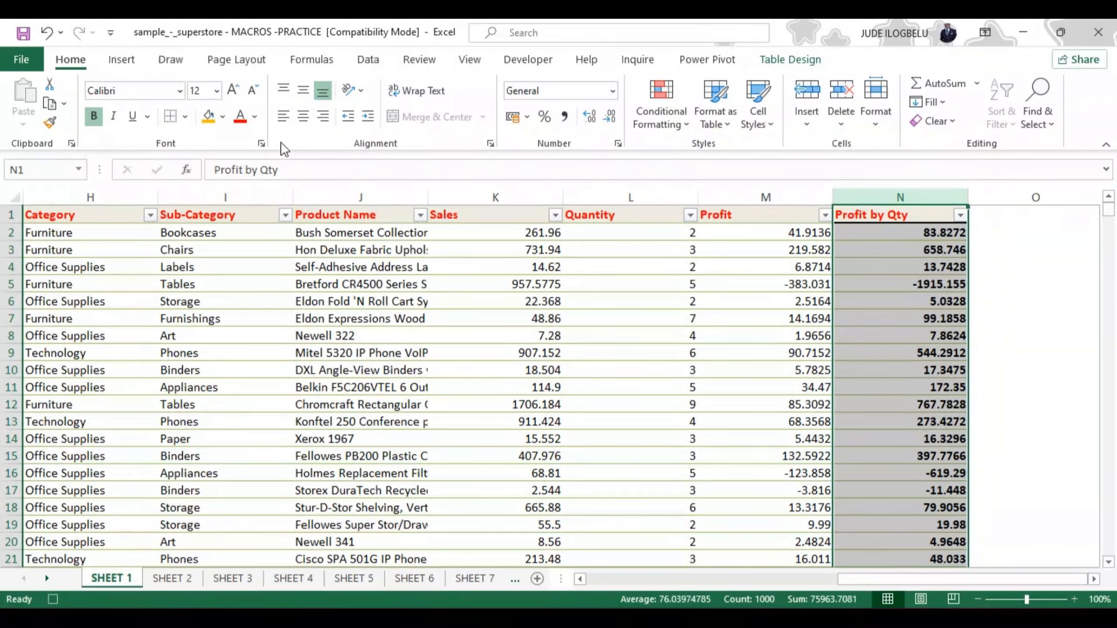
click(303, 115)
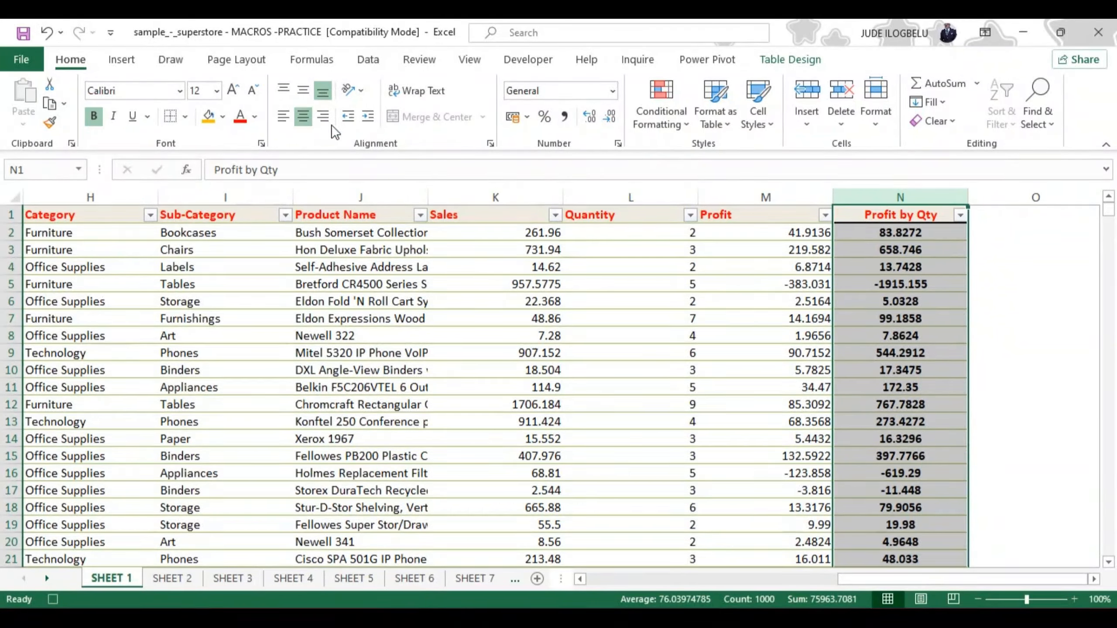
click(223, 115)
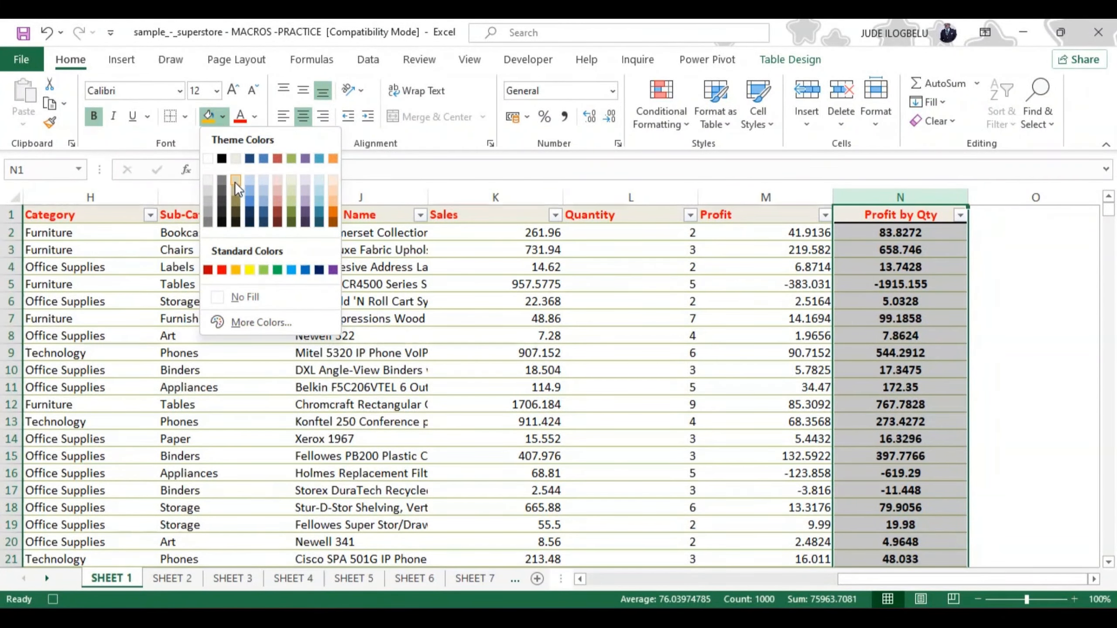
click(235, 180)
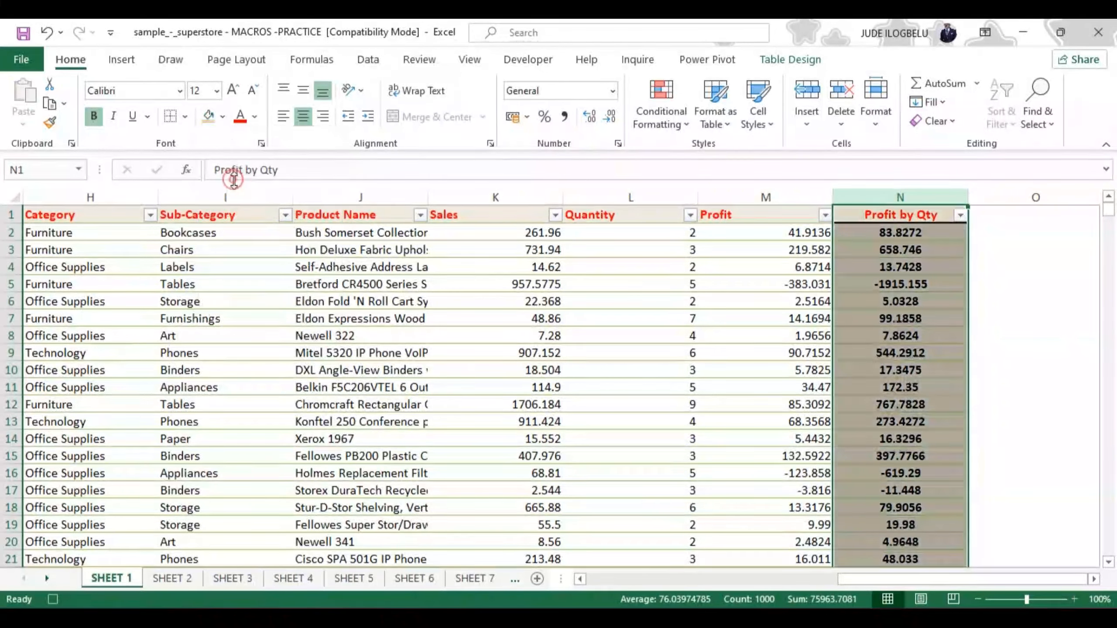
click(630, 342)
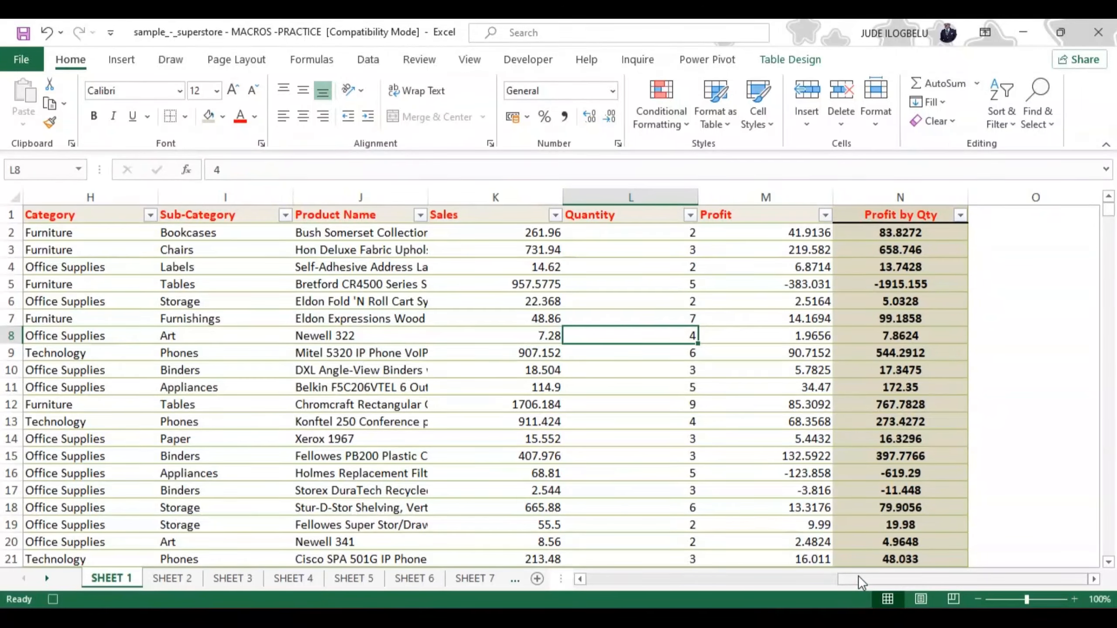
Stop recording the formatting macro on SHEET 1
drag(859, 579, 583, 586)
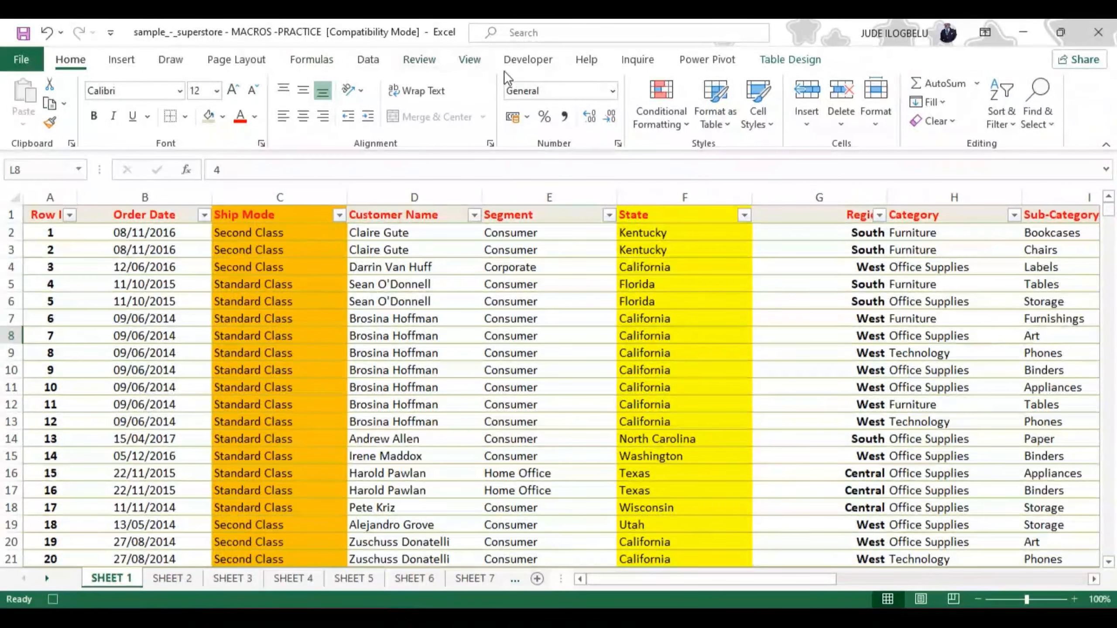
click(530, 58)
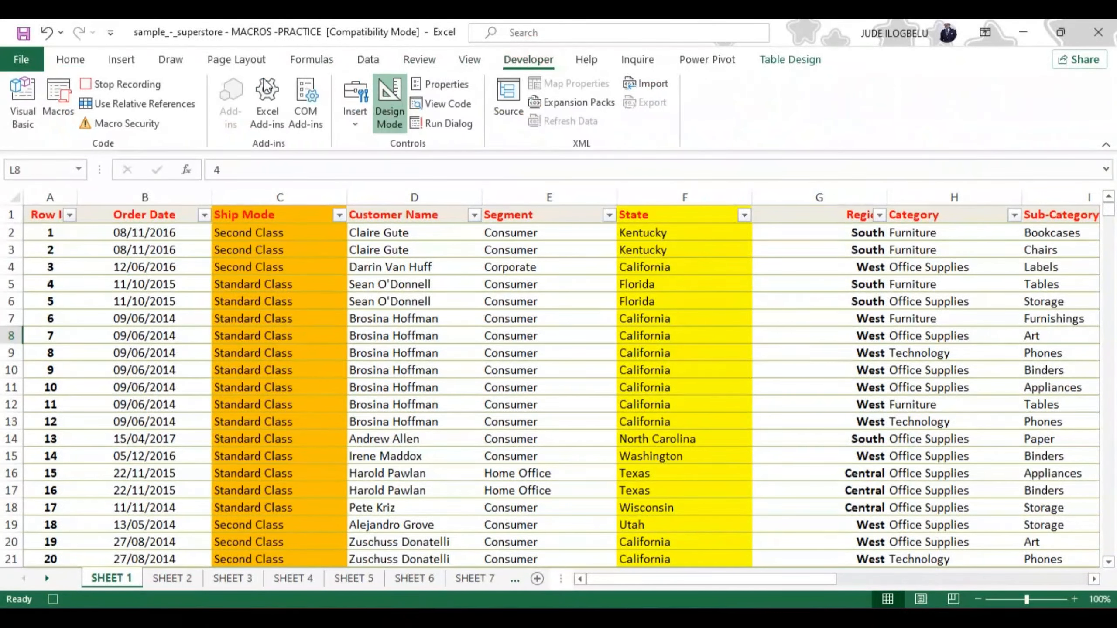
click(111, 83)
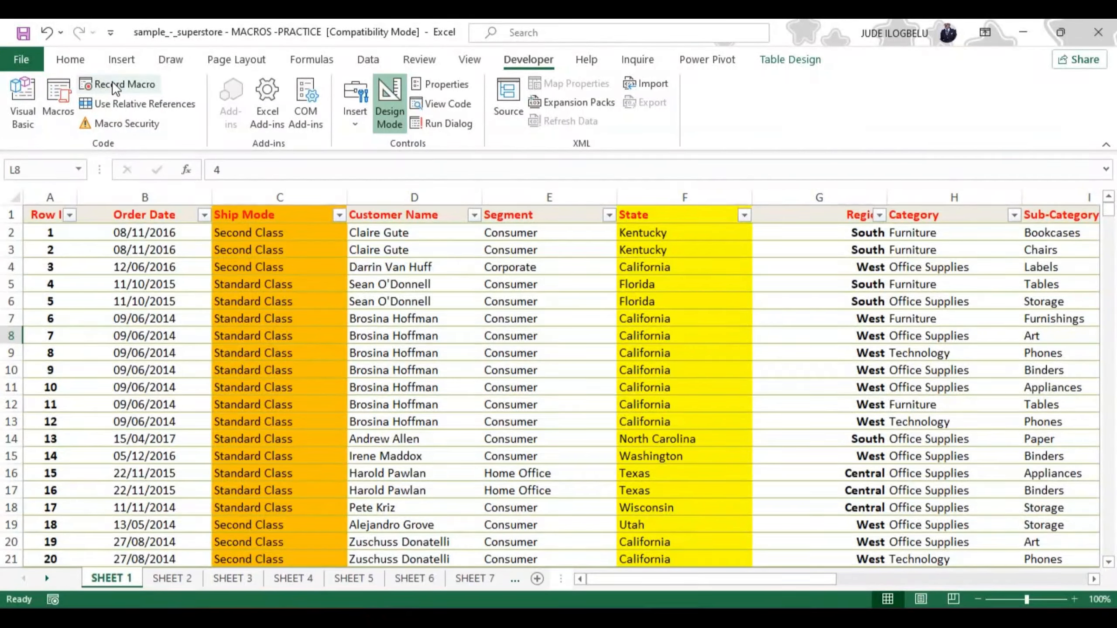
Compare SHEET 2, SHEET 3 and SHEET 4 with the formatted SHEET 1, and run Macro1 on SHEET 2
click(176, 576)
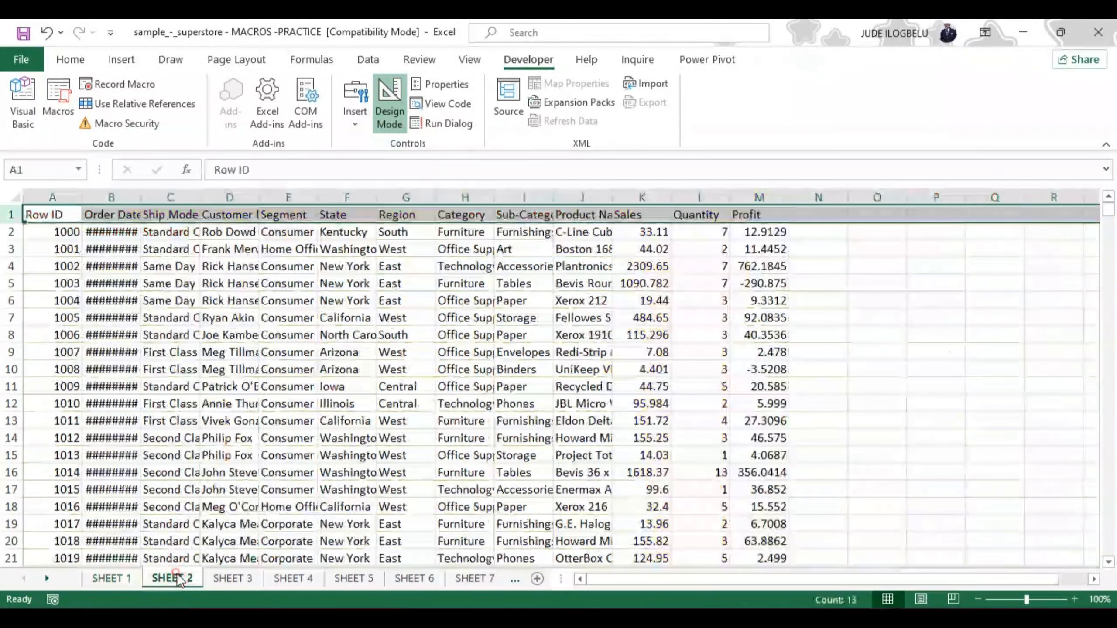
click(223, 579)
click(279, 577)
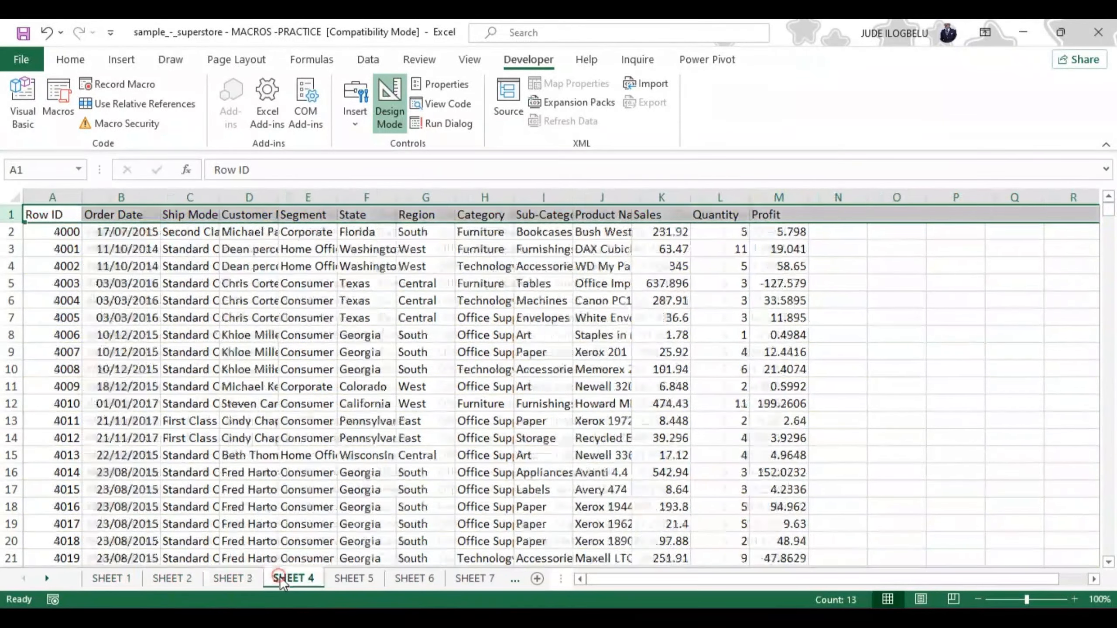
click(177, 579)
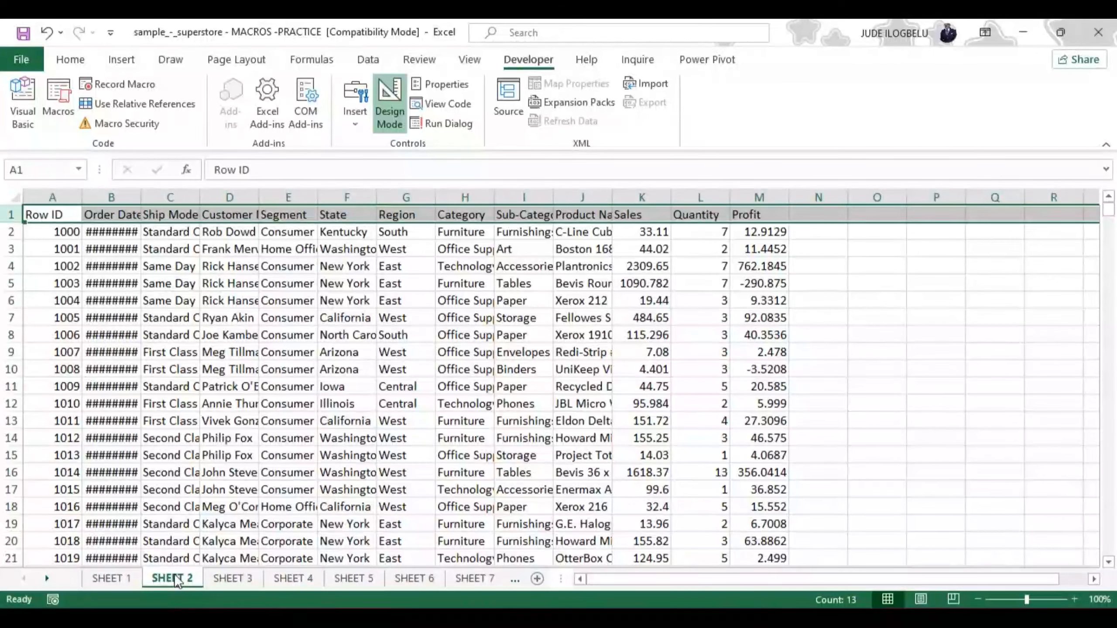
click(126, 576)
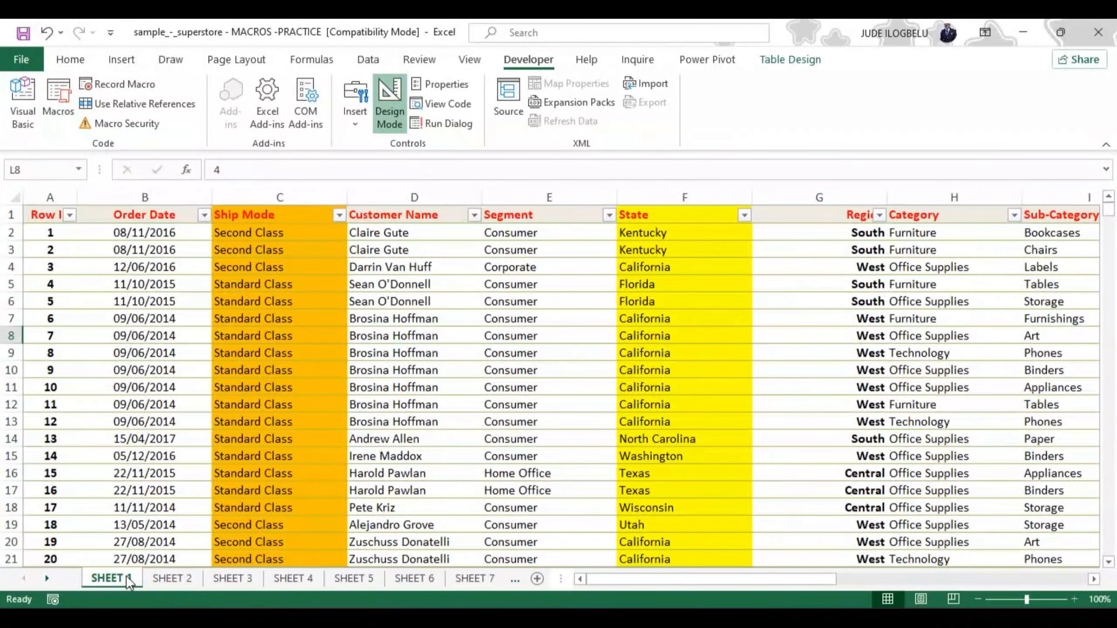
click(169, 579)
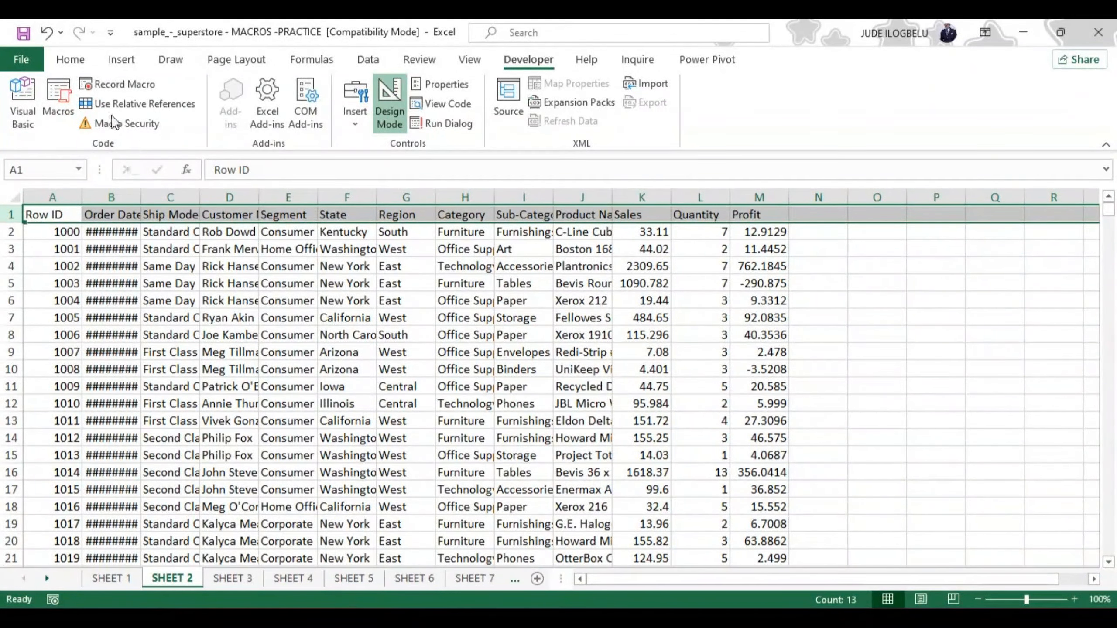
click(58, 94)
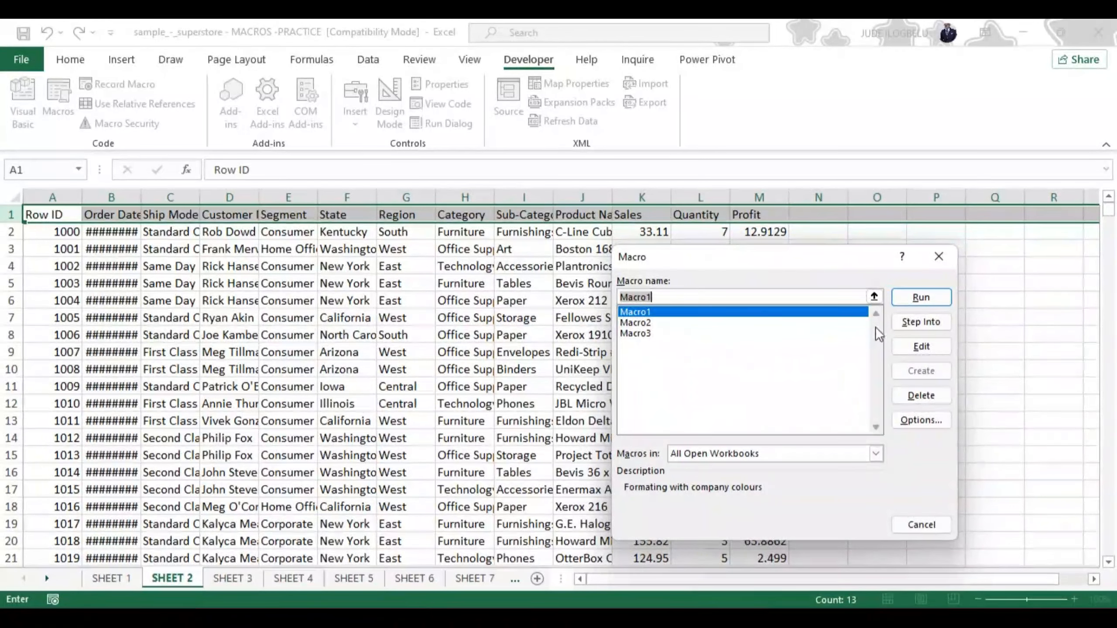
click(921, 298)
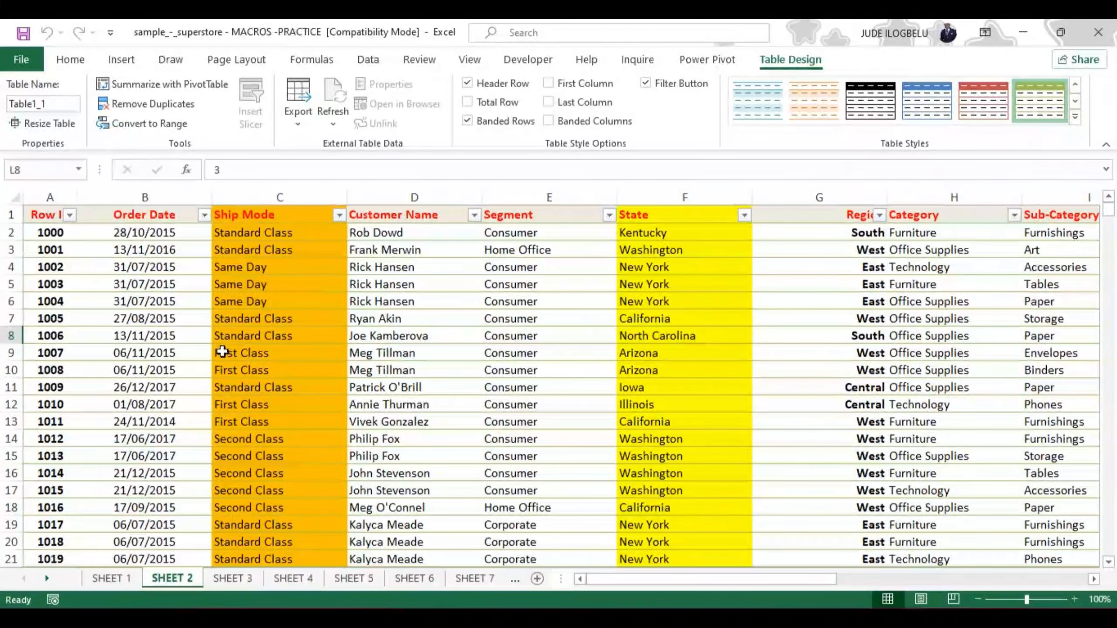
Check SHEET 2 against SHEET 1, and run Macro1 on SHEET 3 to format its table
click(115, 578)
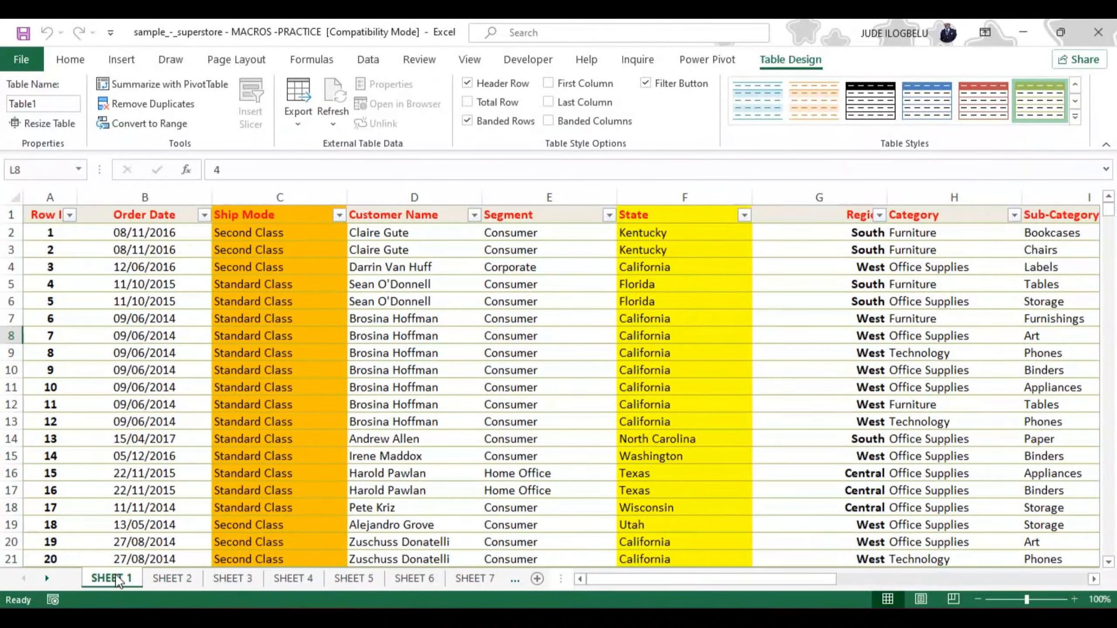
click(193, 579)
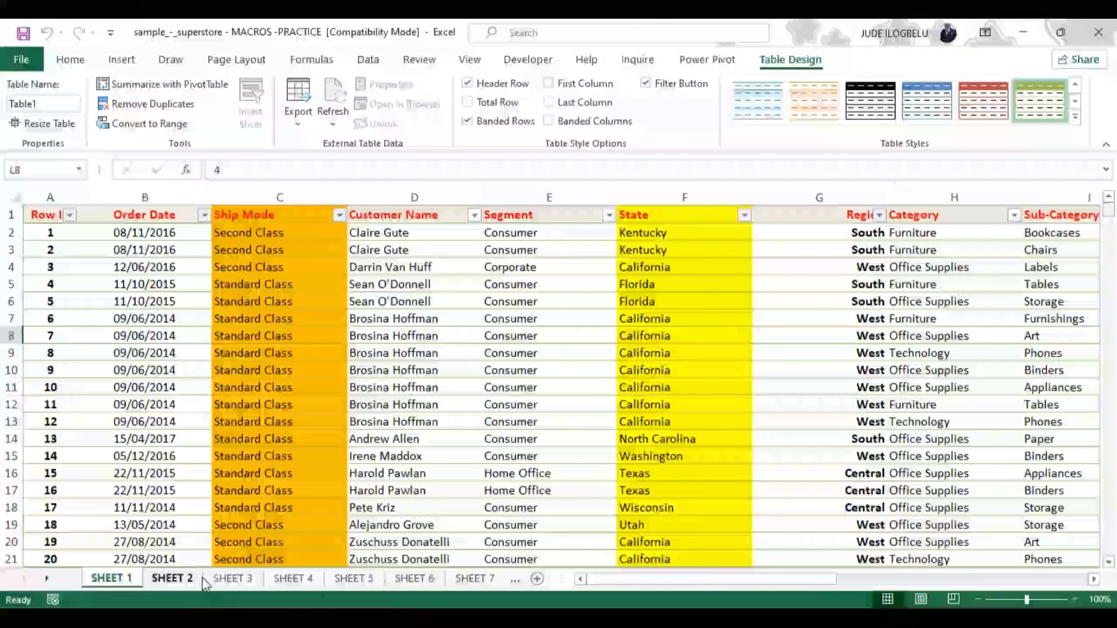
click(231, 578)
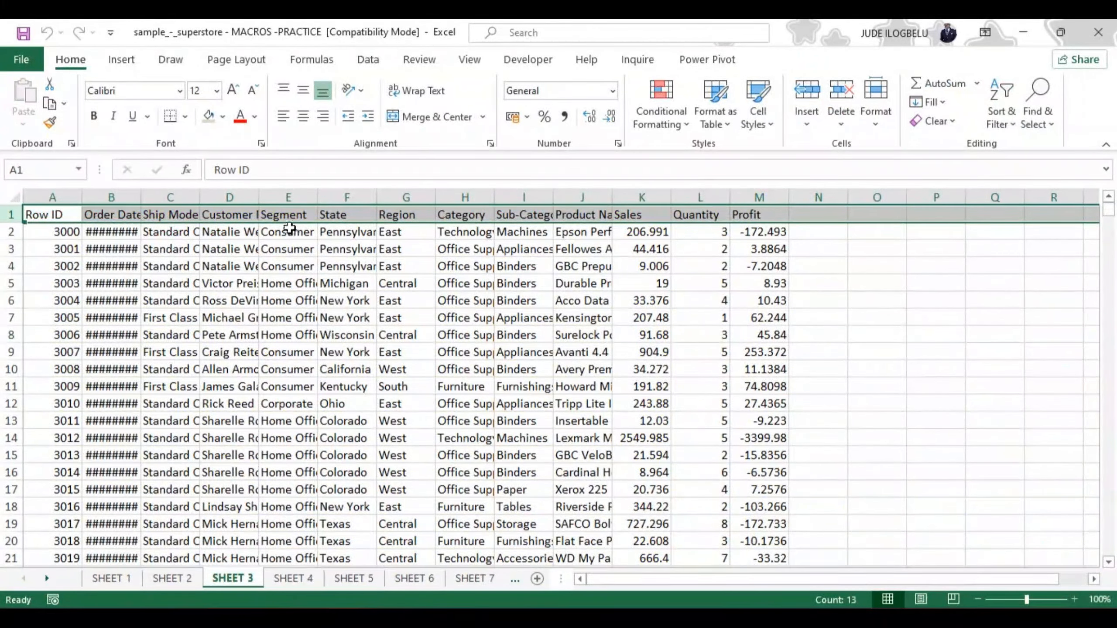
click(521, 58)
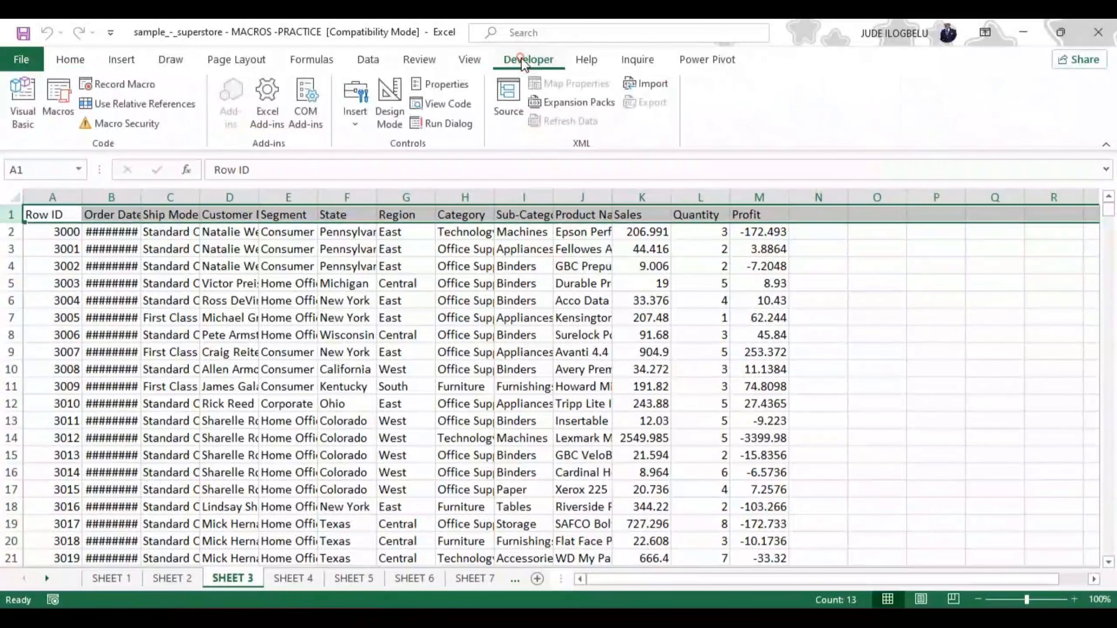
click(58, 98)
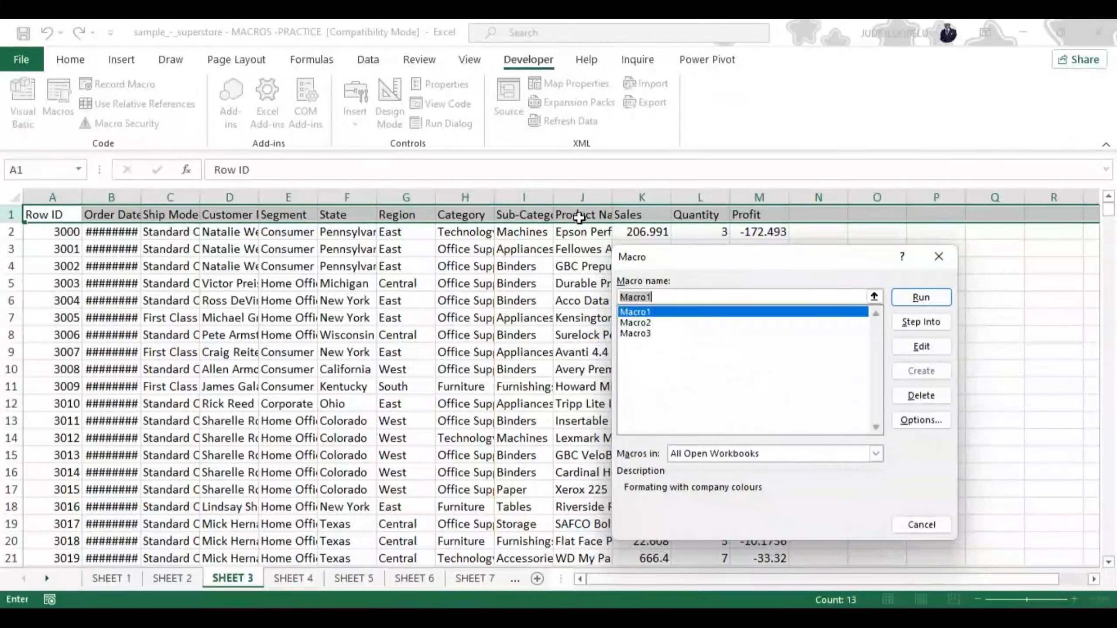
click(916, 296)
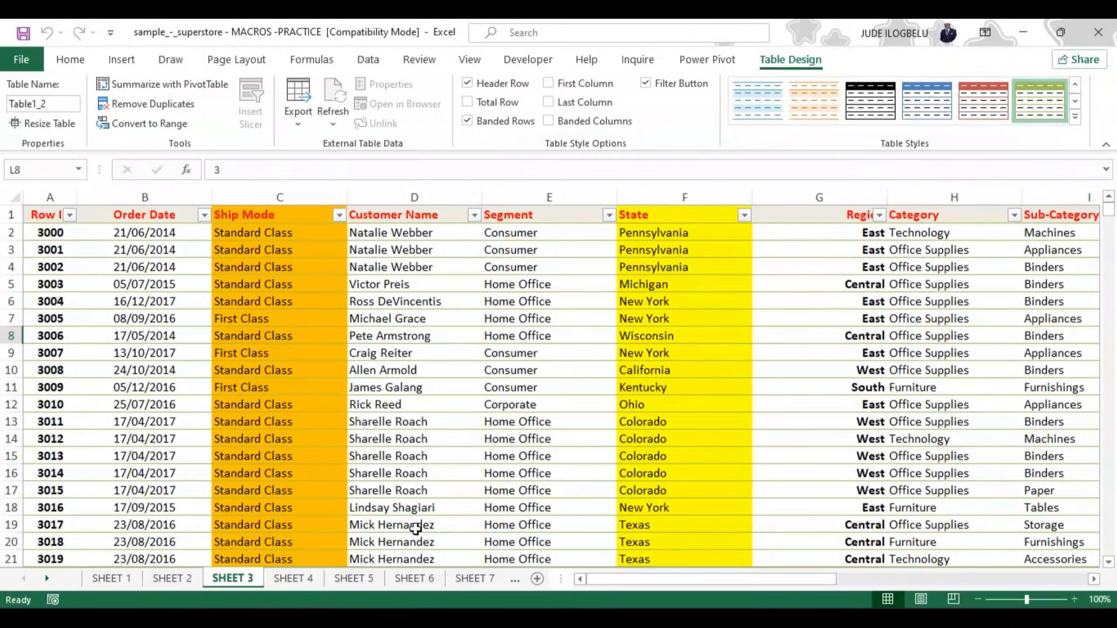
Try Macro2 on SHEET 4, and run Macro1 there to apply the table formatting
click(306, 580)
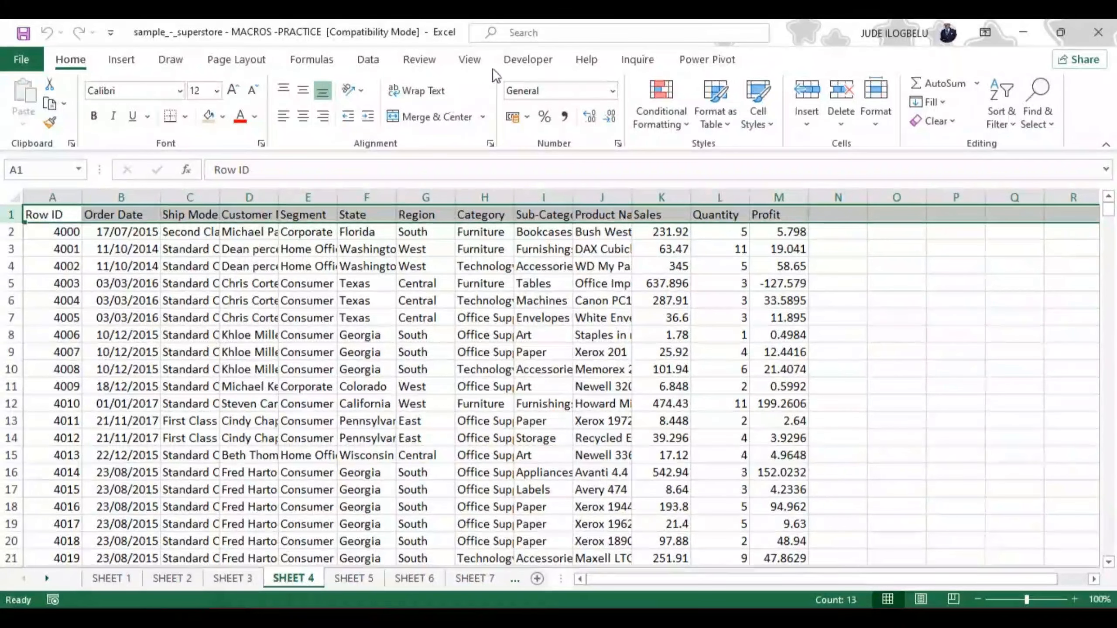
click(527, 60)
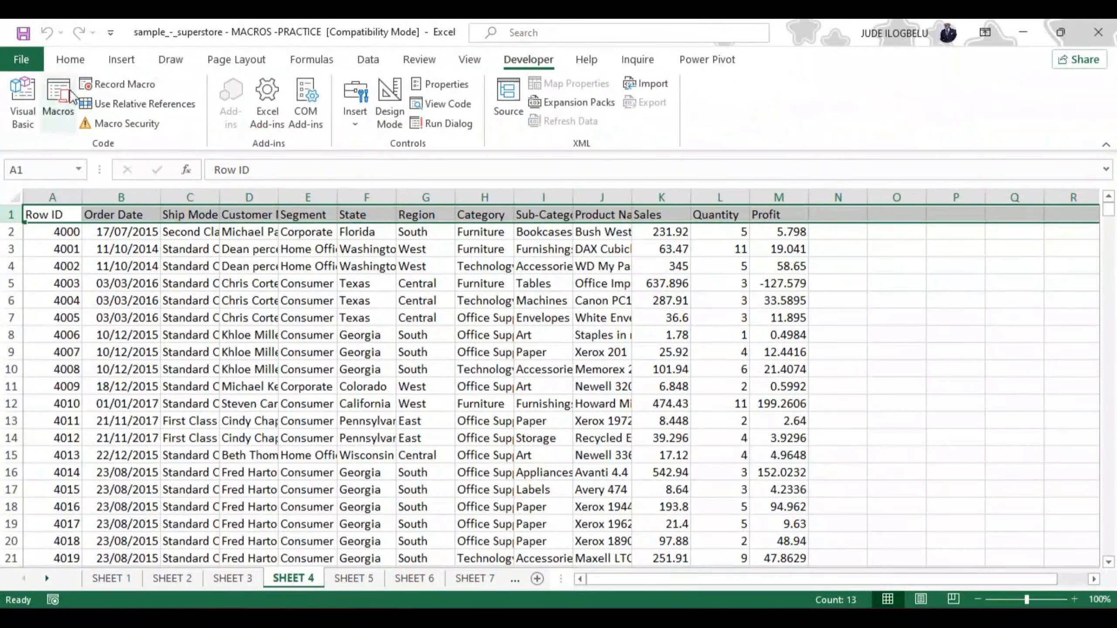
click(56, 89)
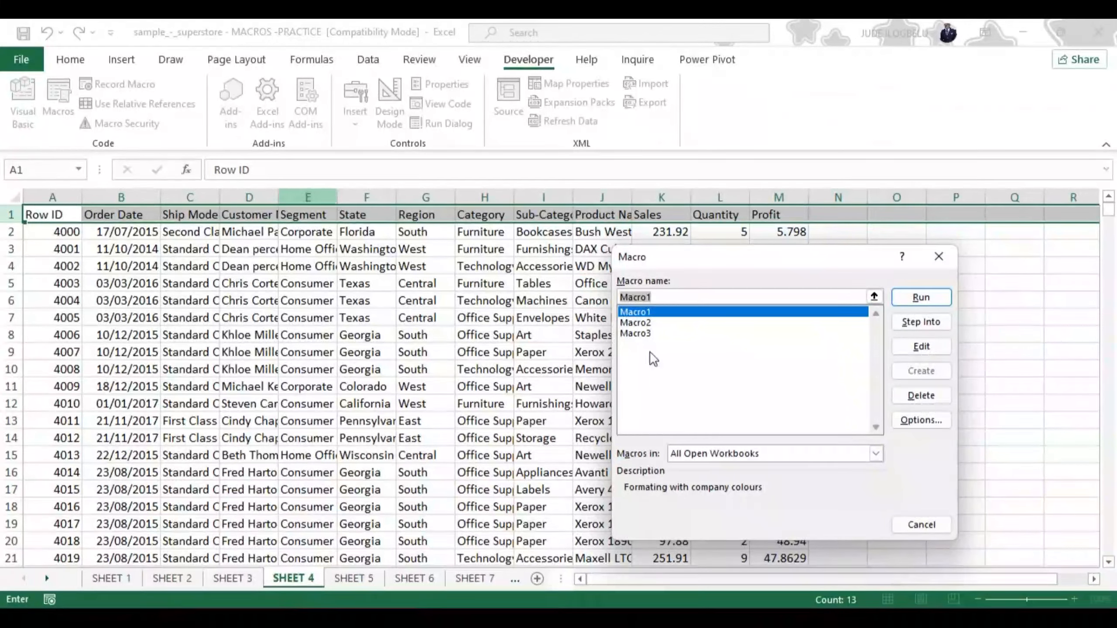
click(646, 323)
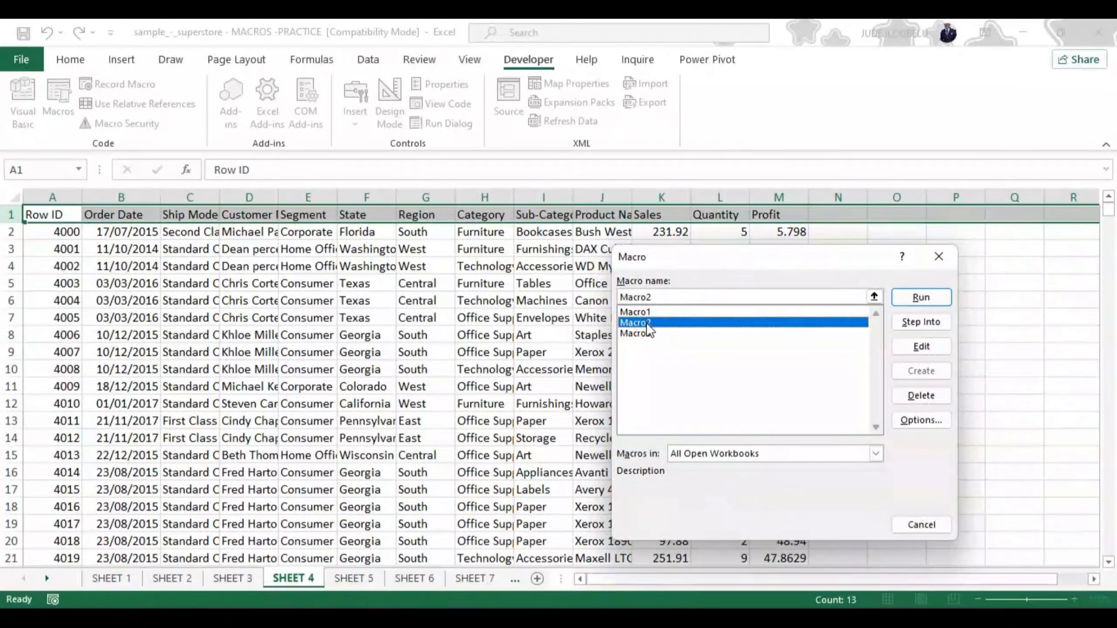
click(920, 296)
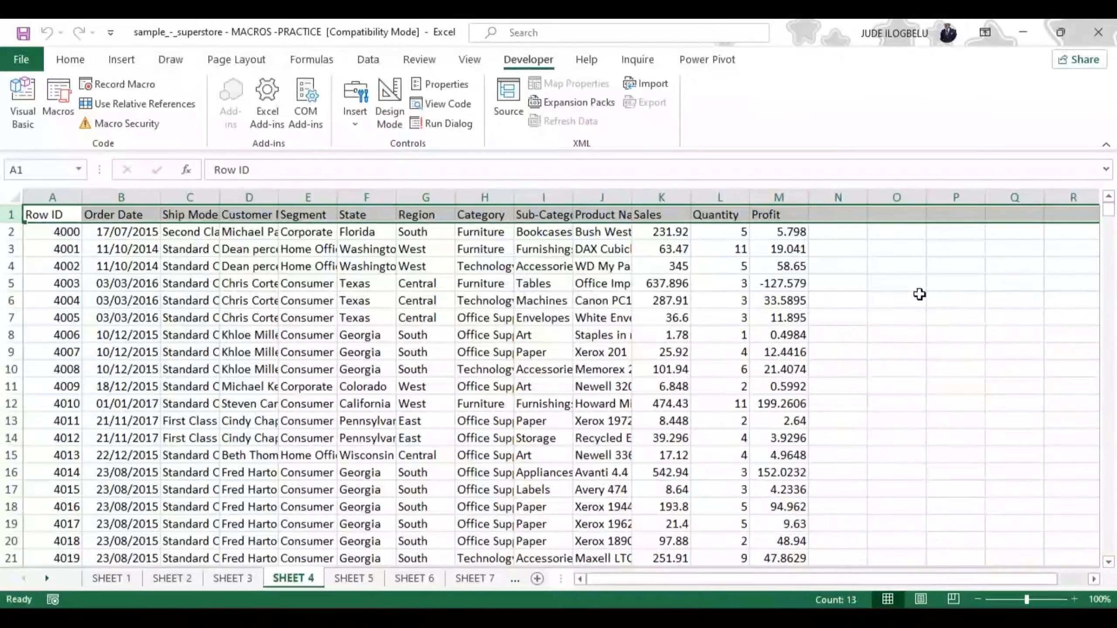
click(59, 95)
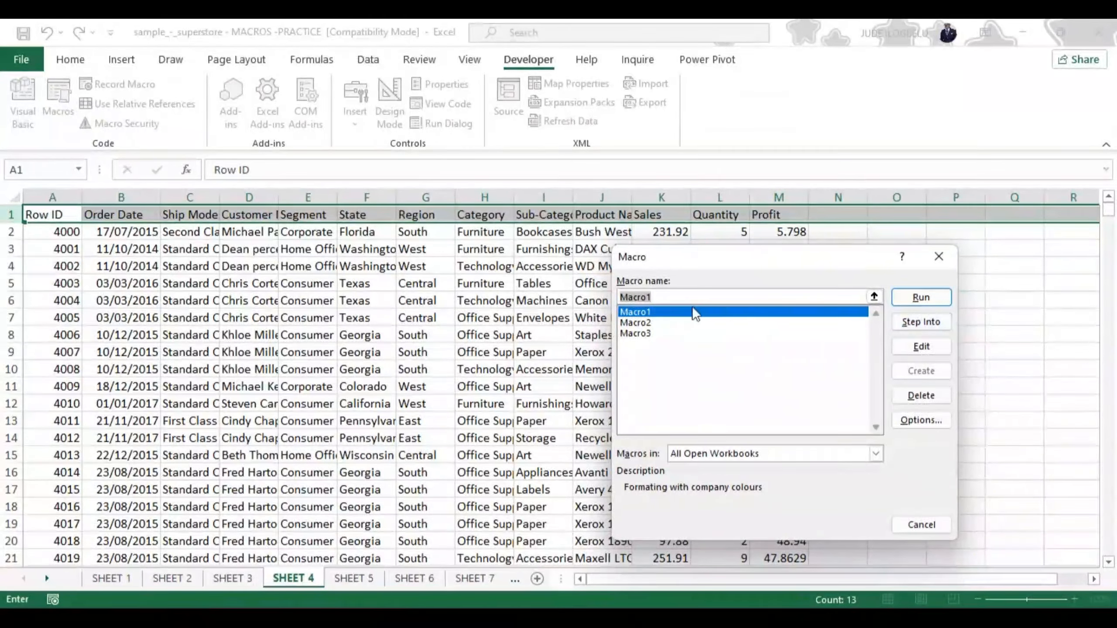
click(922, 299)
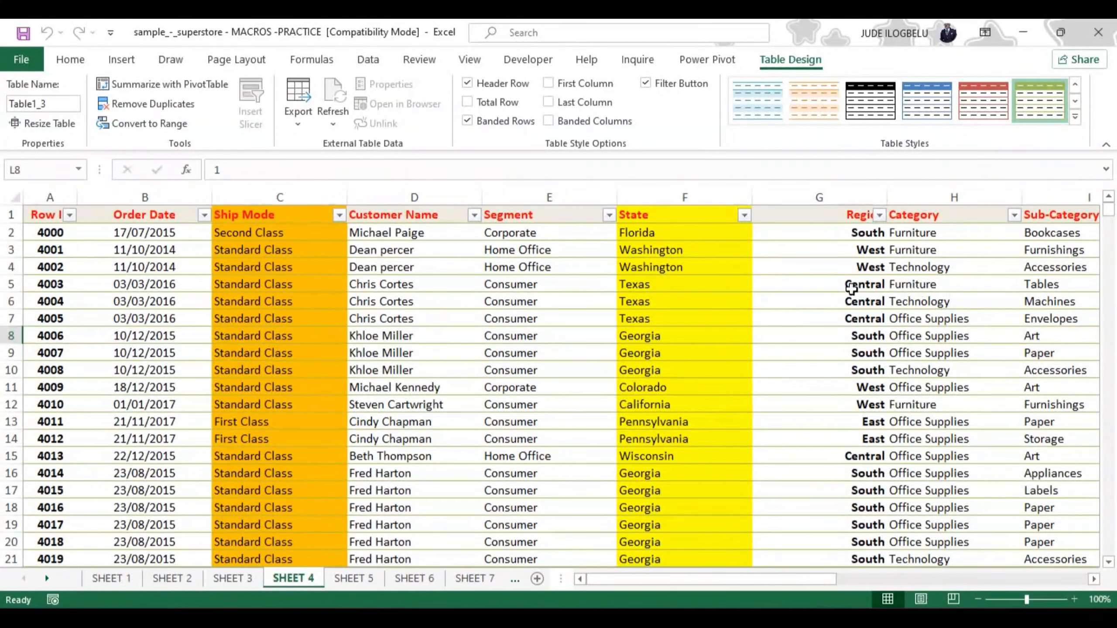
Start recording another macro on SHEET 5, keeping the suggested name and storing it in This Workbook
click(366, 581)
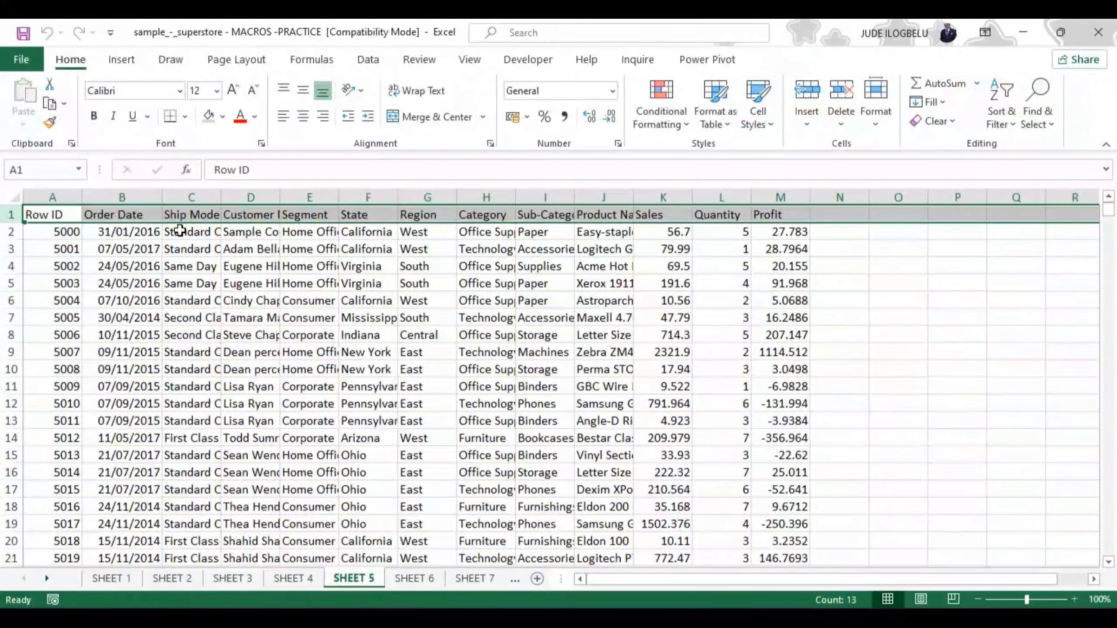
click(535, 61)
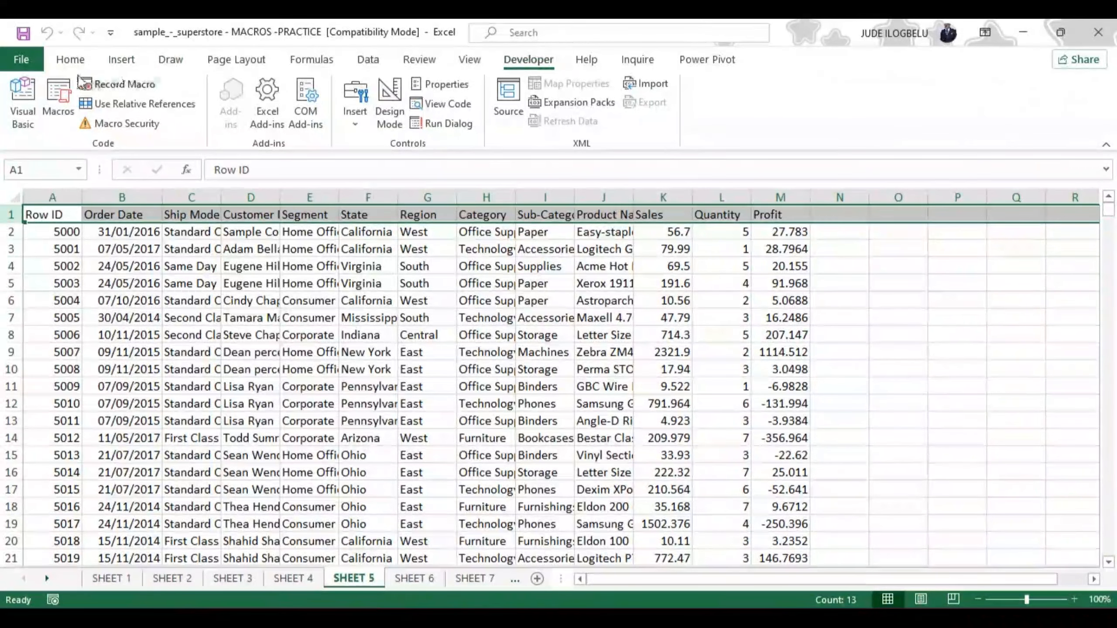
click(125, 85)
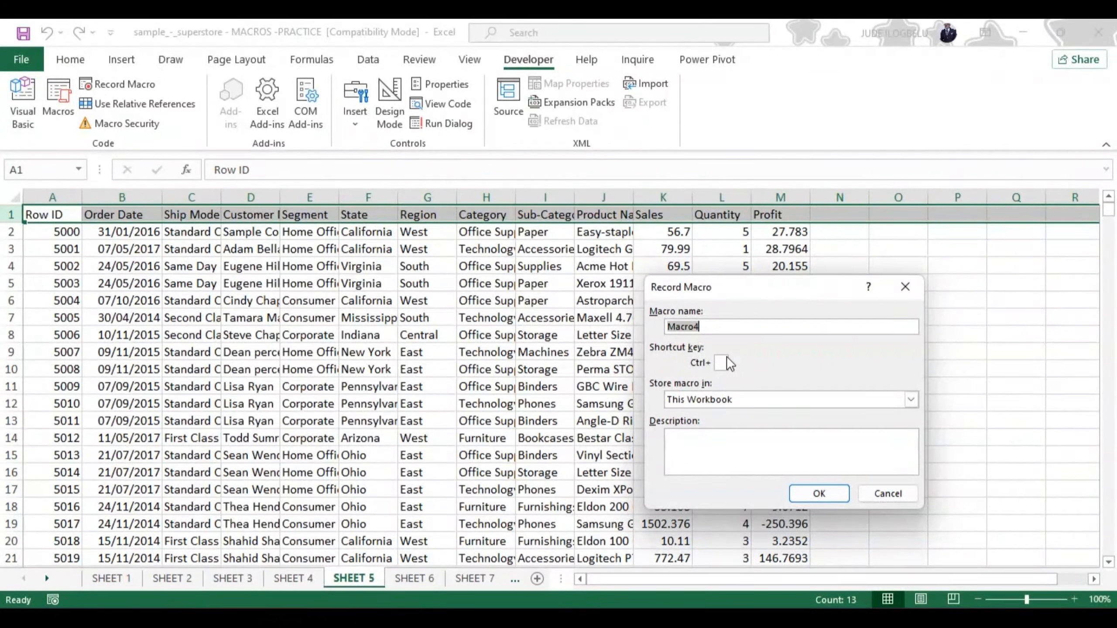
click(819, 493)
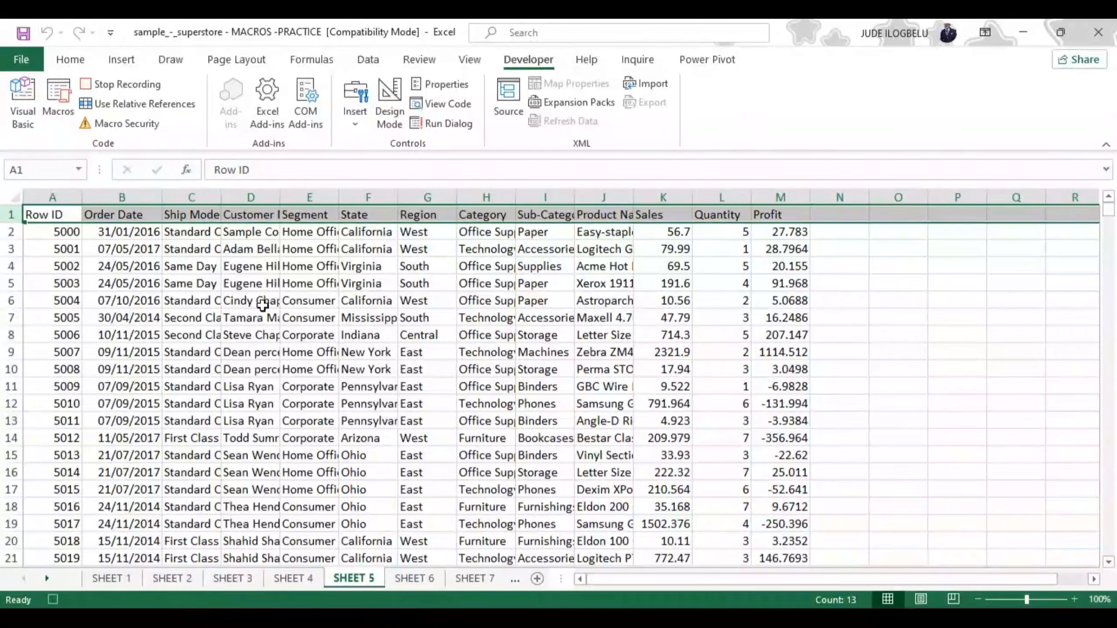
Select all of SHEET 5 and hide its gridlines
click(15, 198)
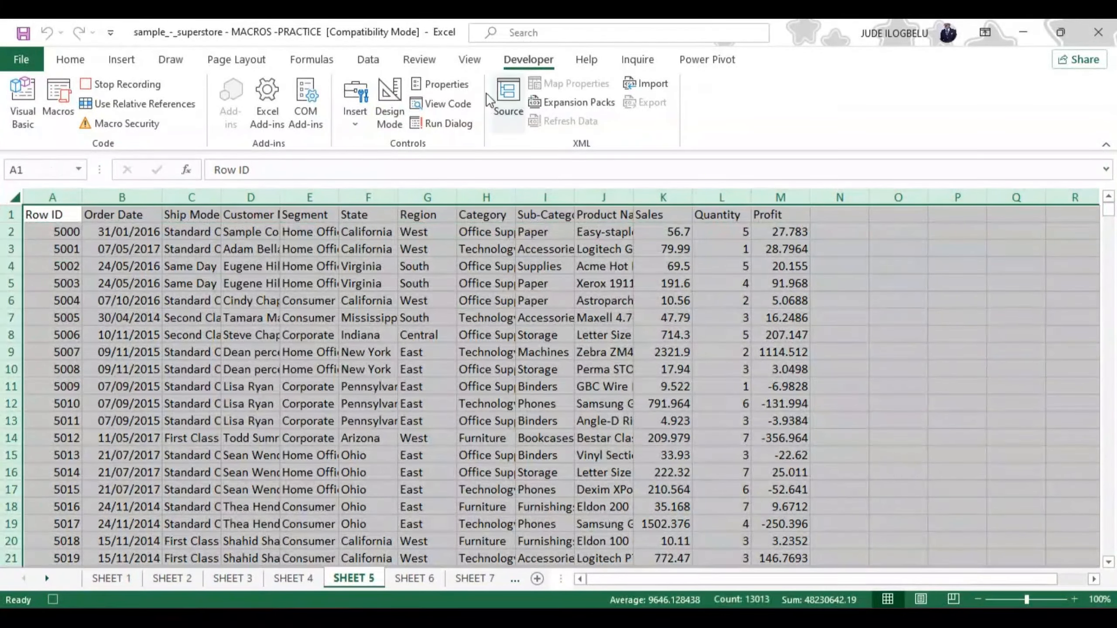
click(472, 59)
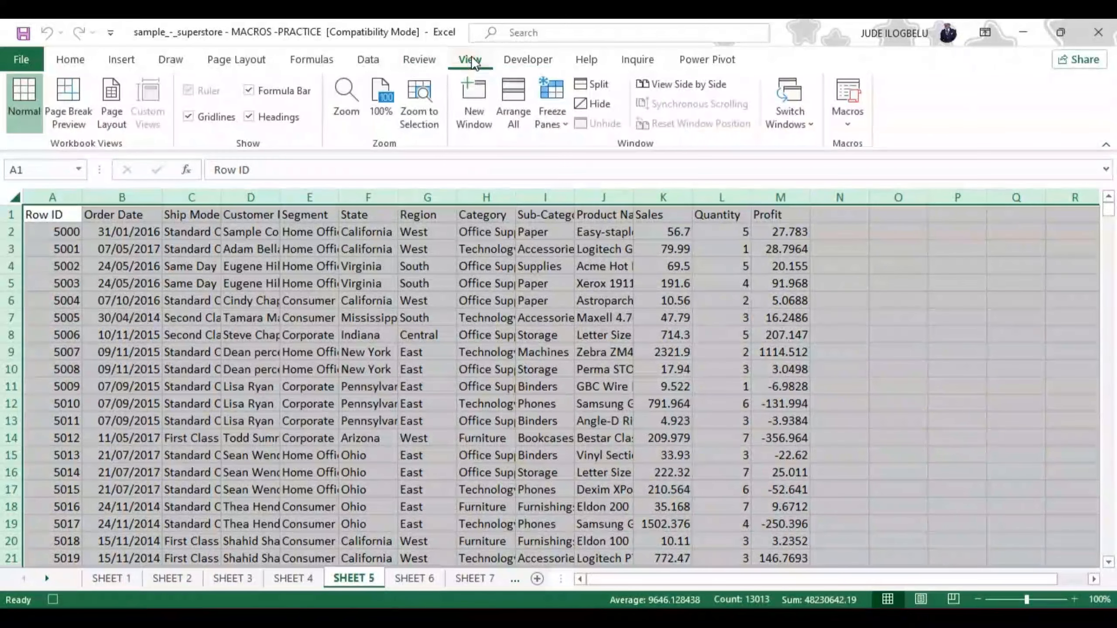
click(189, 116)
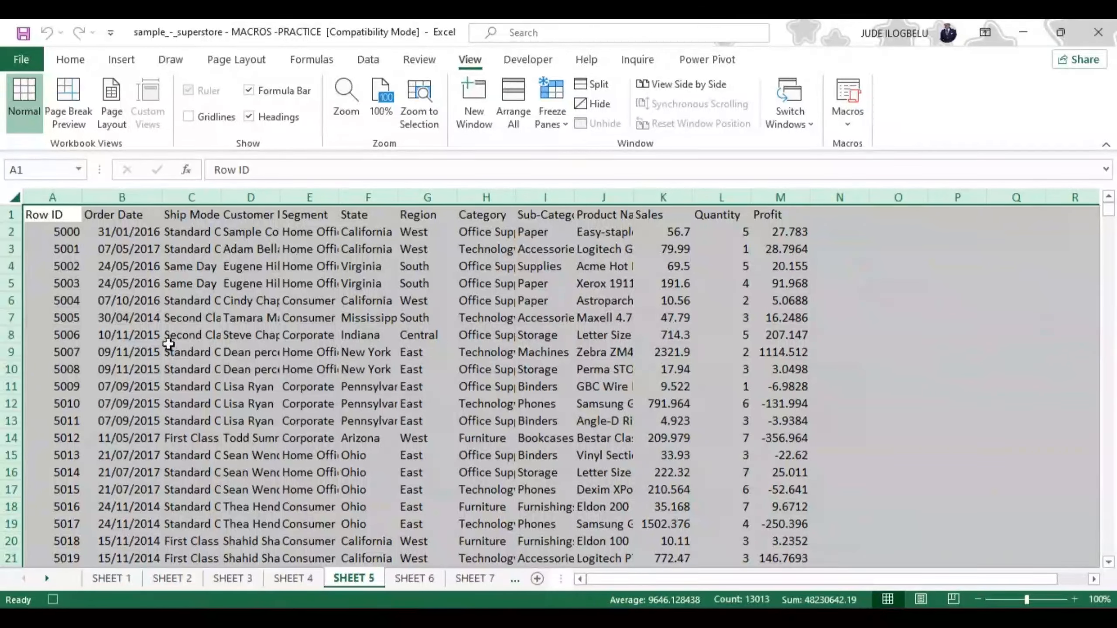
Make the header cells A1:M1, from Row ID to Profit, bold
click(25, 215)
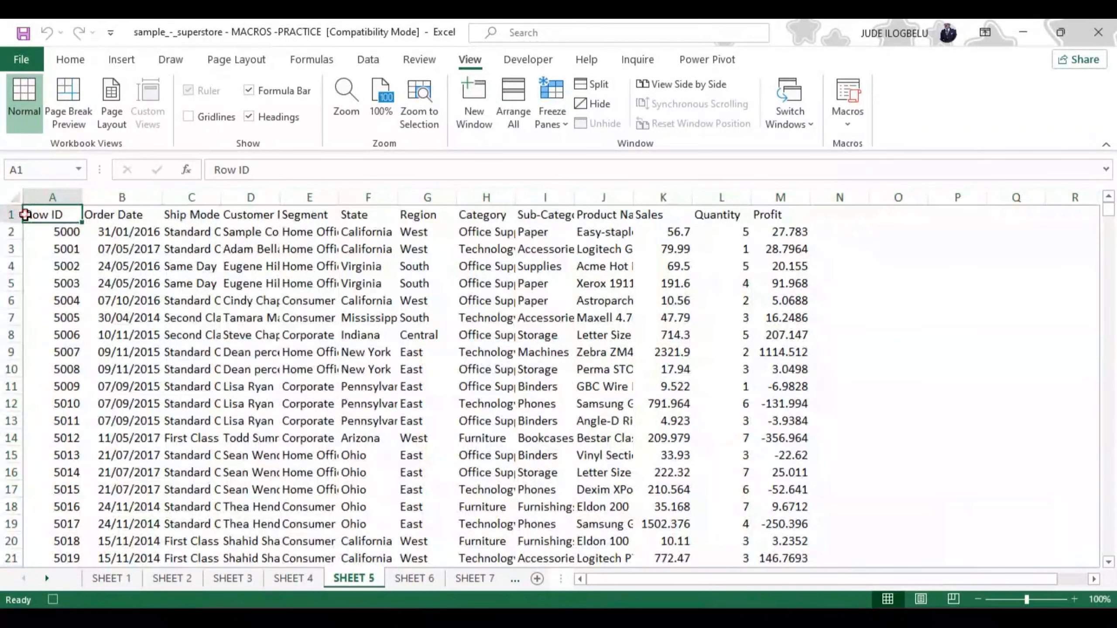
key(shift+Right)
key(shift+Right)
key(shift+Right)
key(shift+Right)
key(shift+Right)
key(shift+Right)
key(shift+Right)
key(shift+Right)
key(shift+Right)
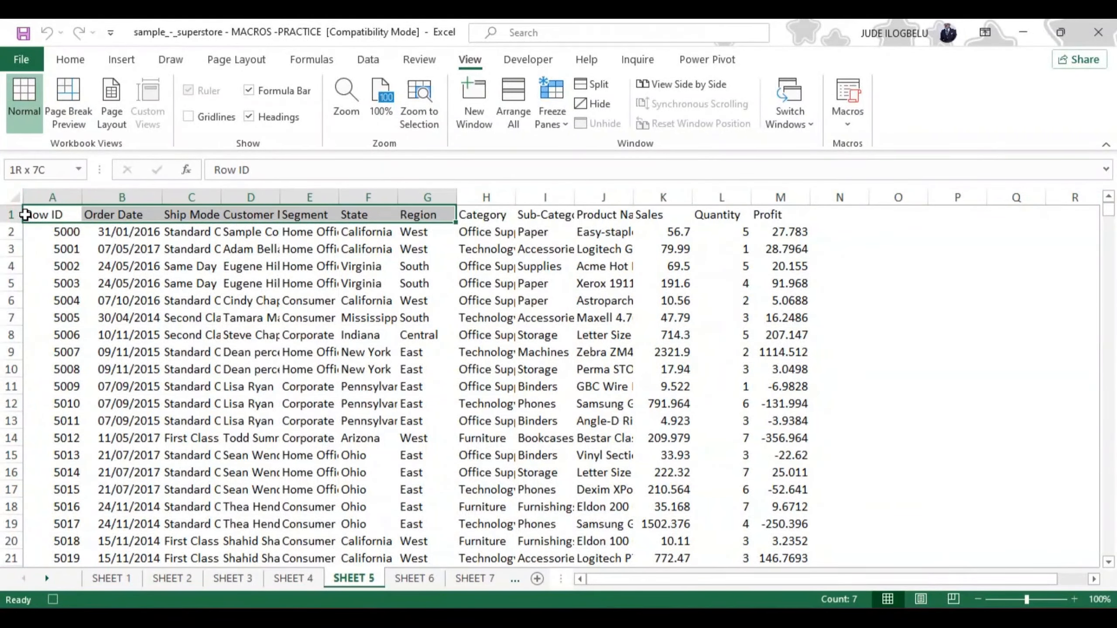
key(shift+Right)
key(shift+Right)
key(shift+Right)
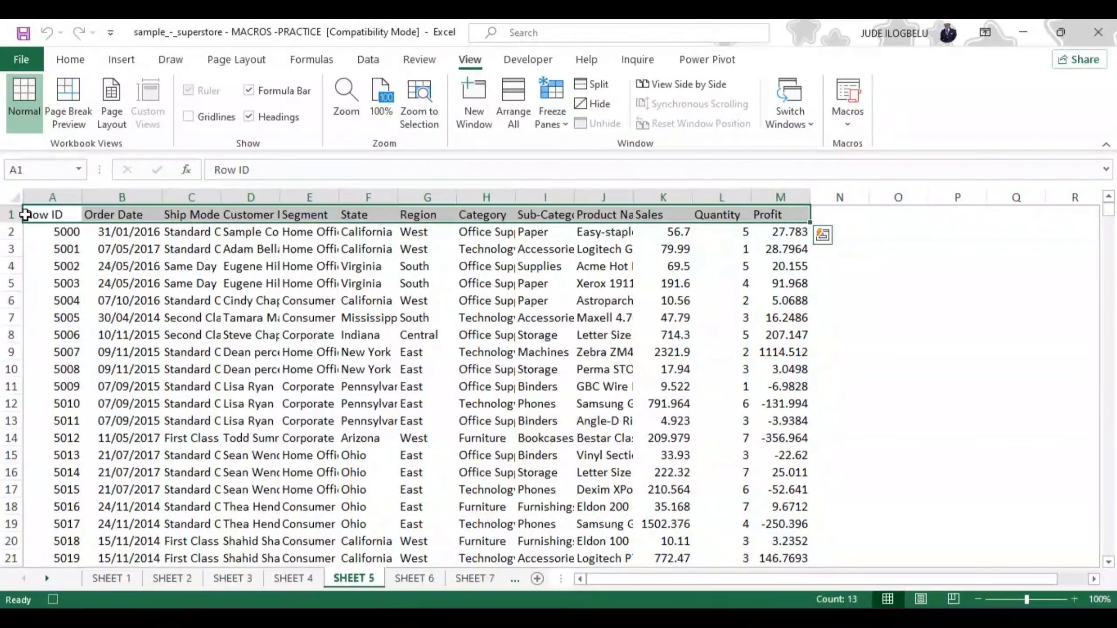
key(ctrl+b)
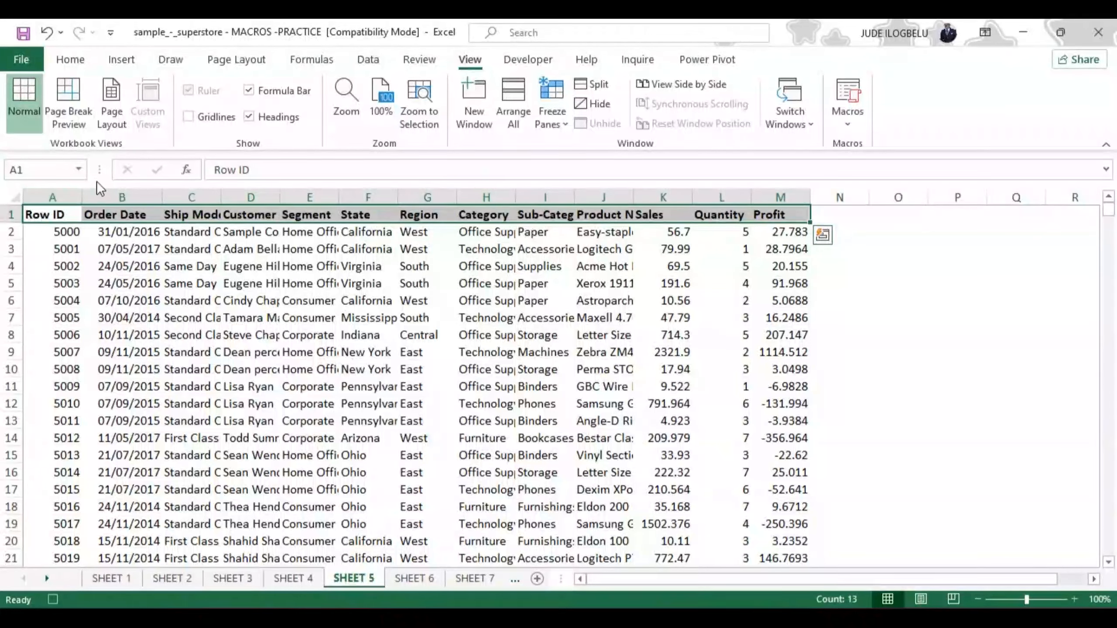
Set the font color of the header cells A1:M1 to green
click(72, 61)
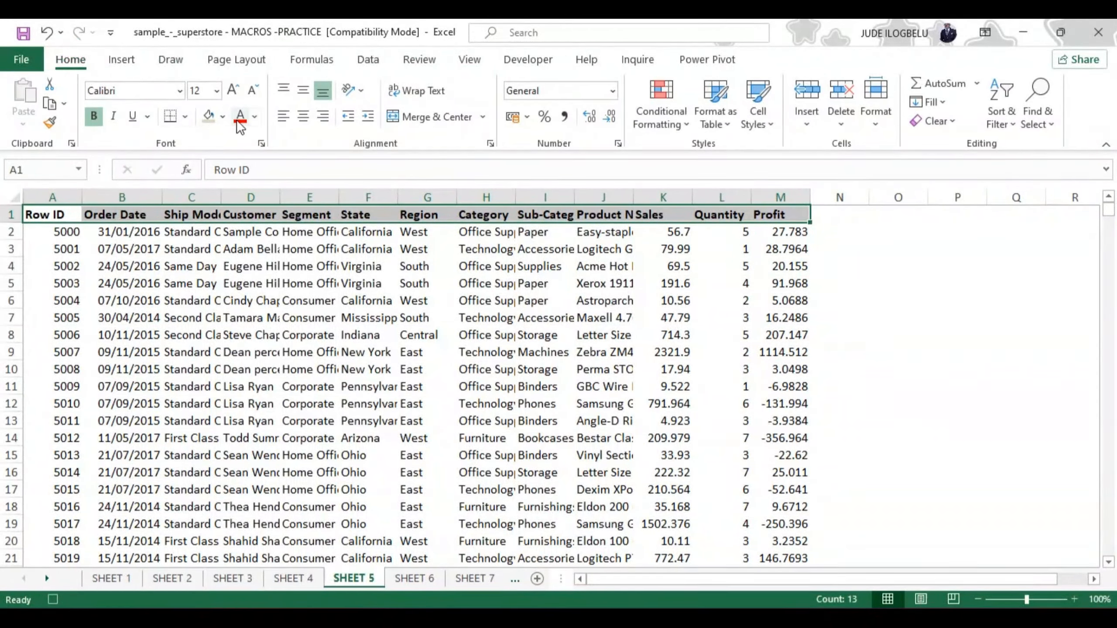
click(255, 116)
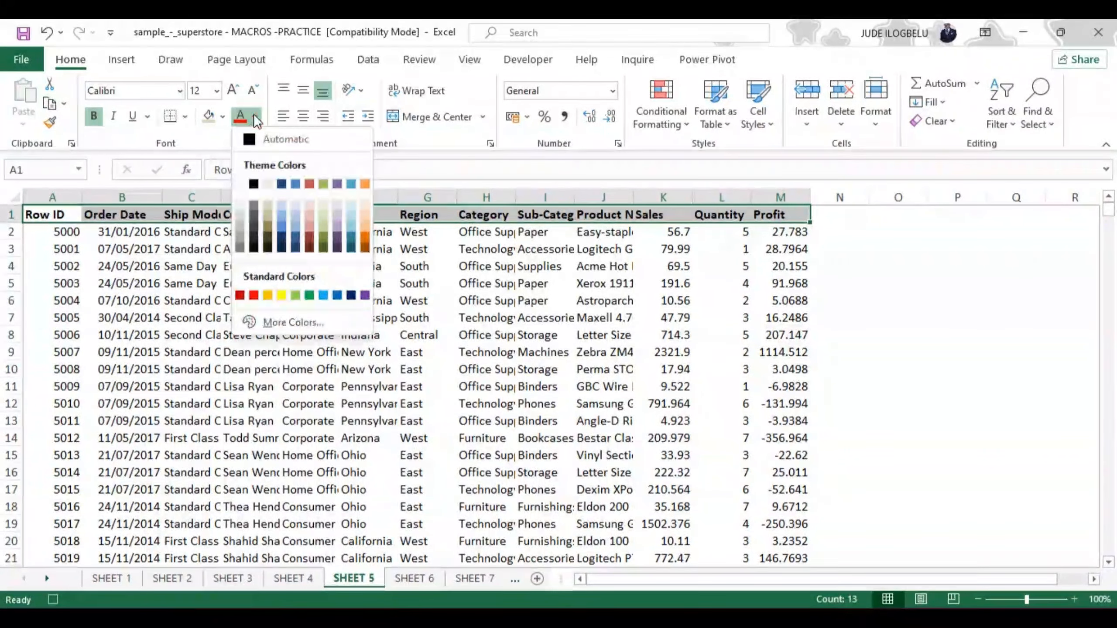
click(311, 292)
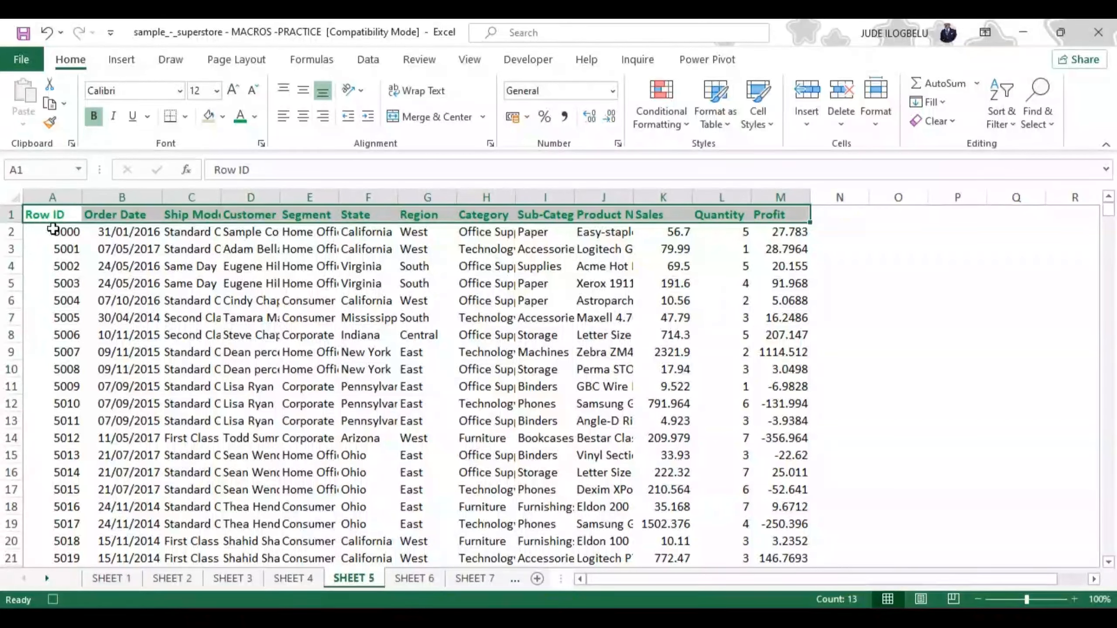
Make the whole Row ID column bold and center its contents
click(66, 195)
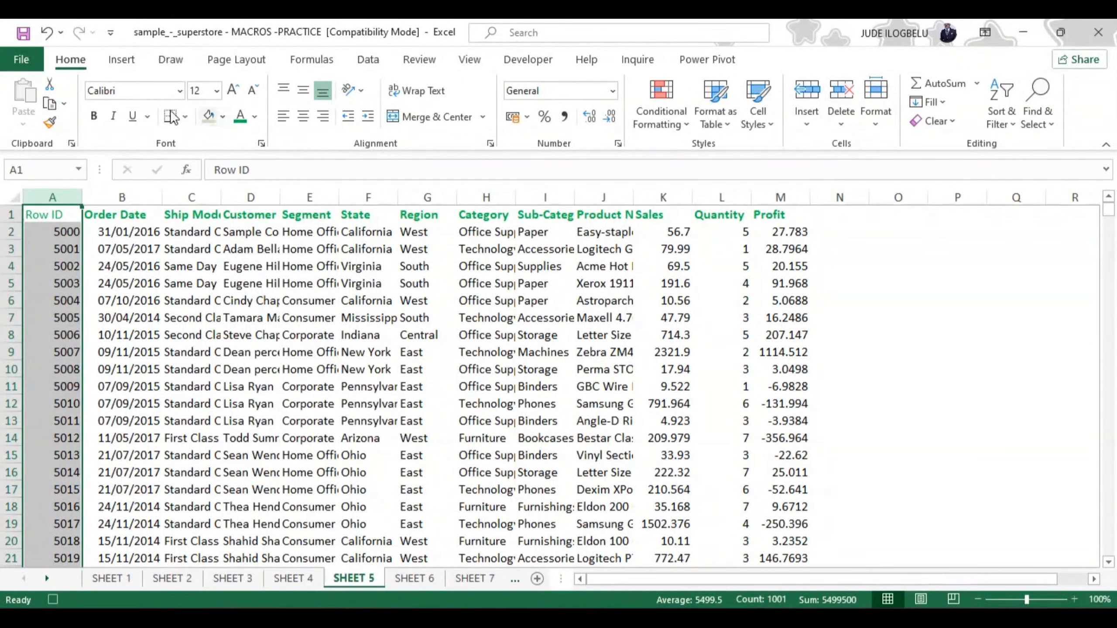
click(93, 116)
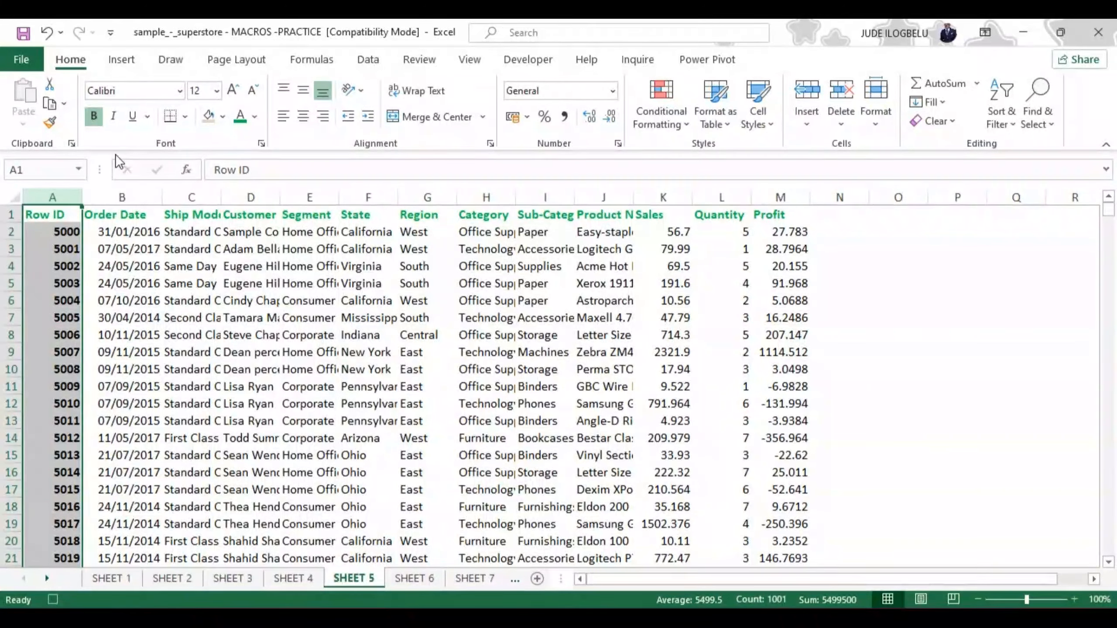
click(303, 117)
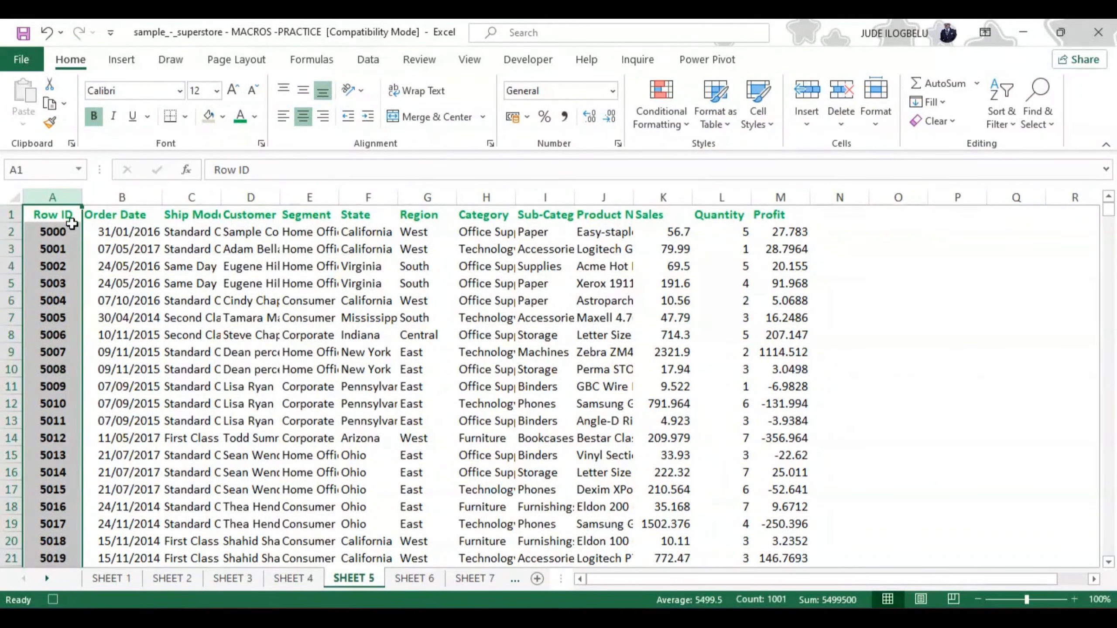
Apply All Borders to the header cells A1:M1, from Row ID to Profit
click(32, 215)
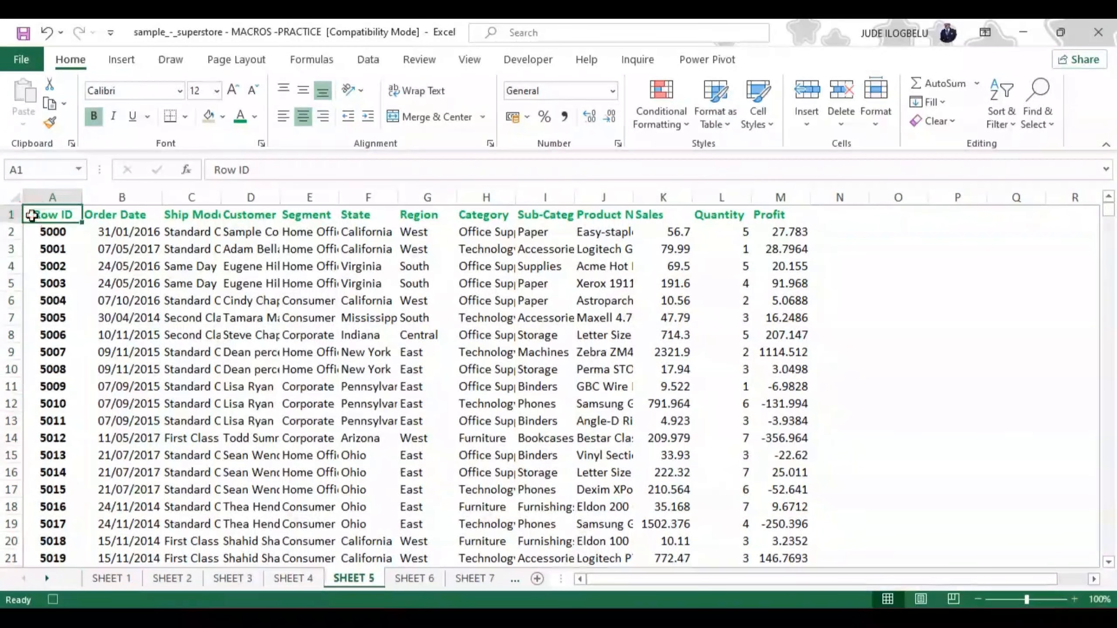
key(ctrl+shift+Right)
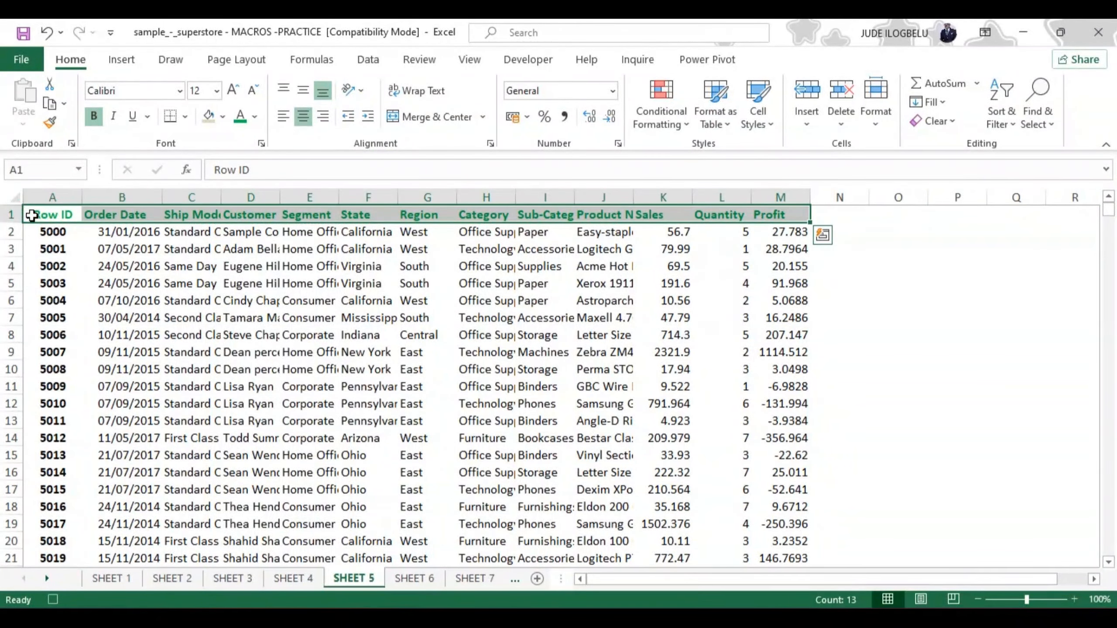
click(185, 115)
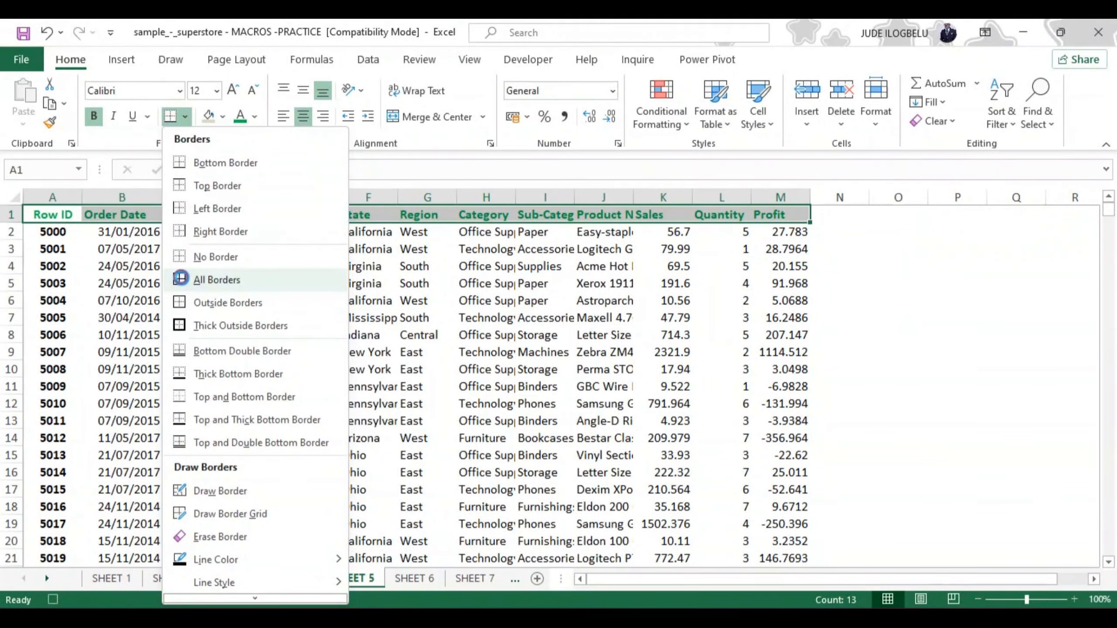
click(181, 279)
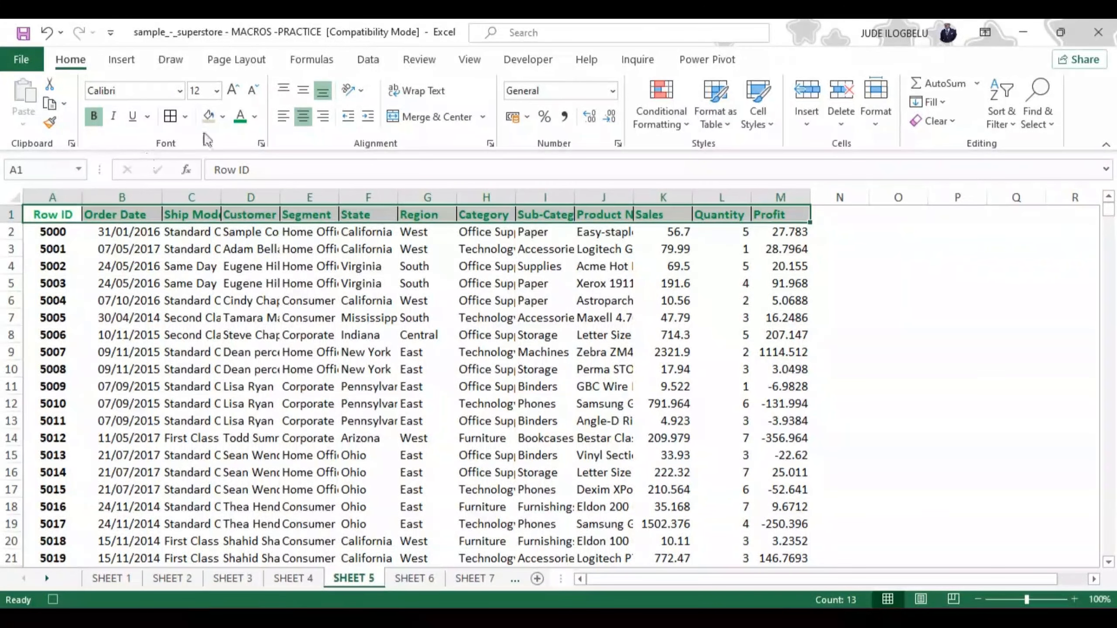
click(185, 116)
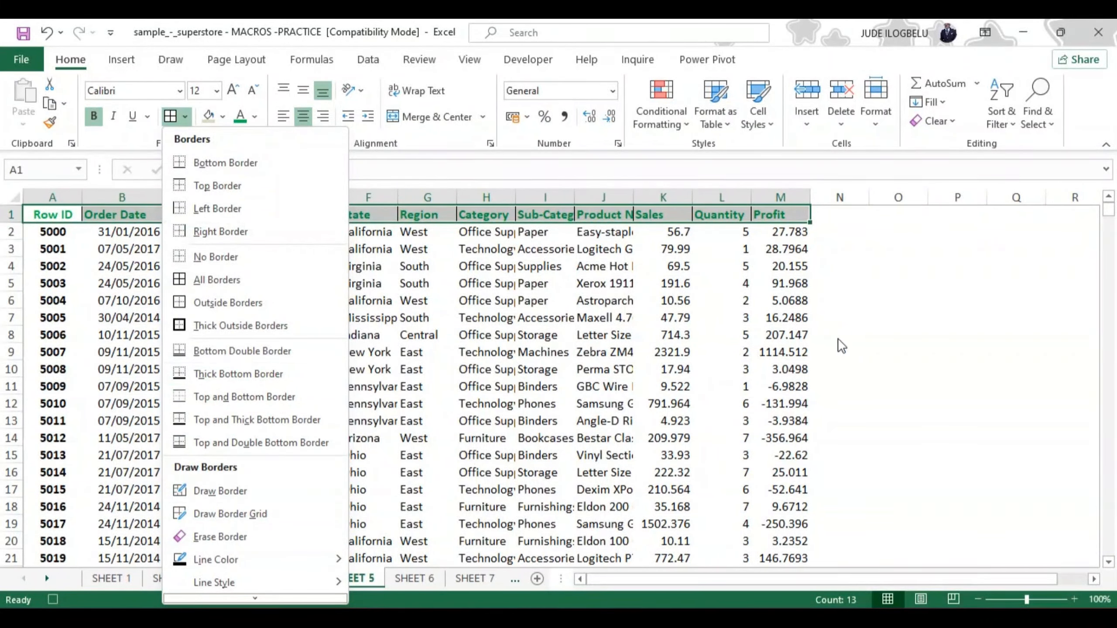
click(895, 340)
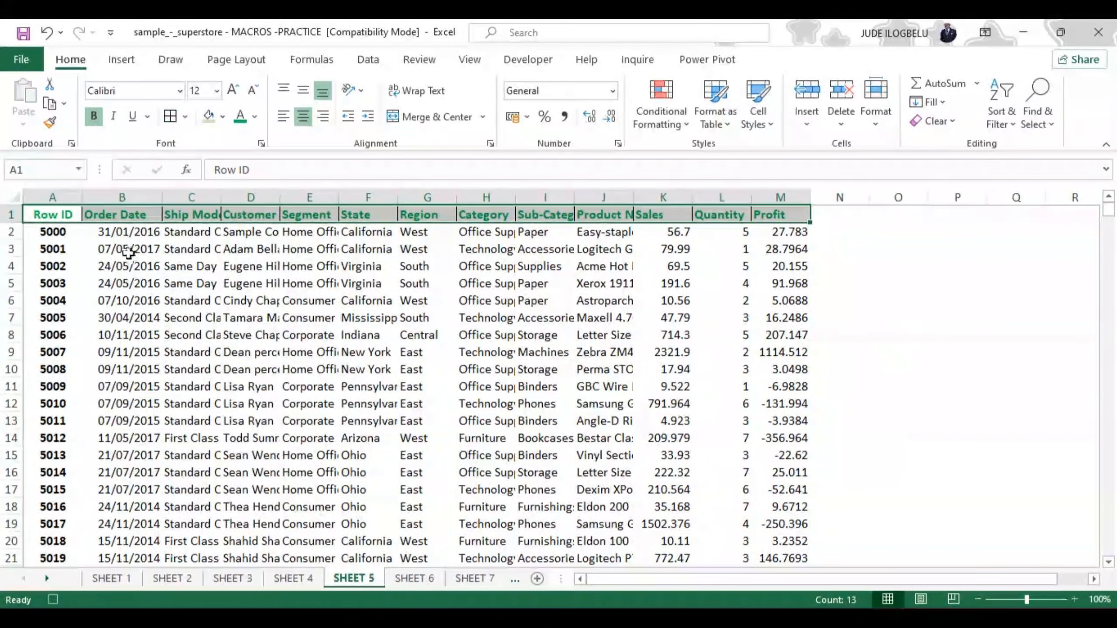
Give the whole data table, headers included, fine hairline inside borders and a thick solid outline
click(37, 216)
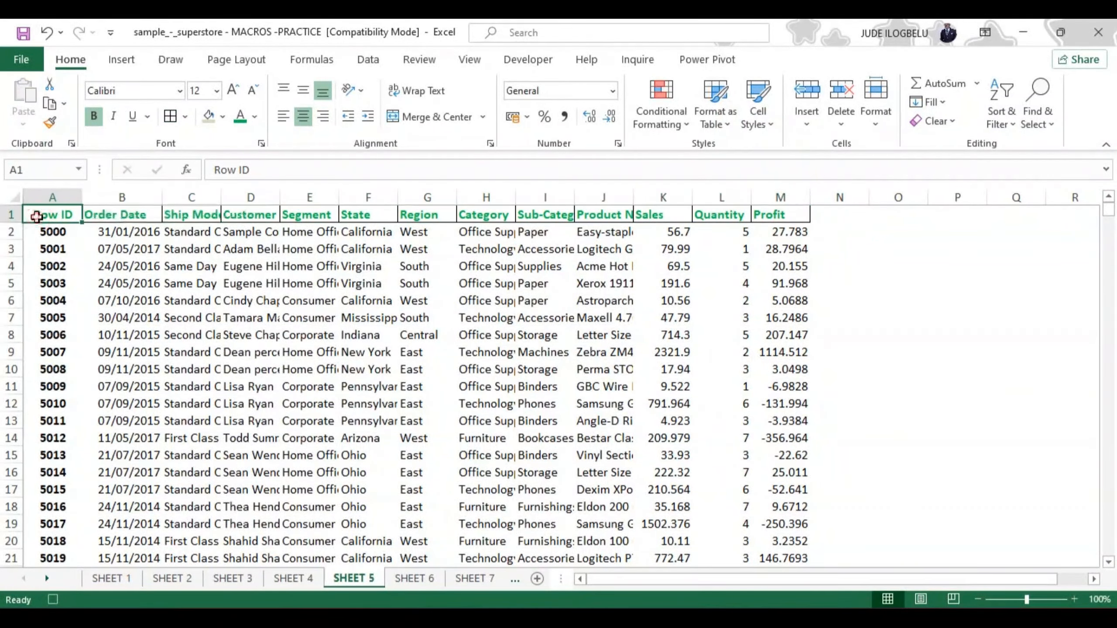
key(ctrl+shift+Down)
key(ctrl+shift+Right)
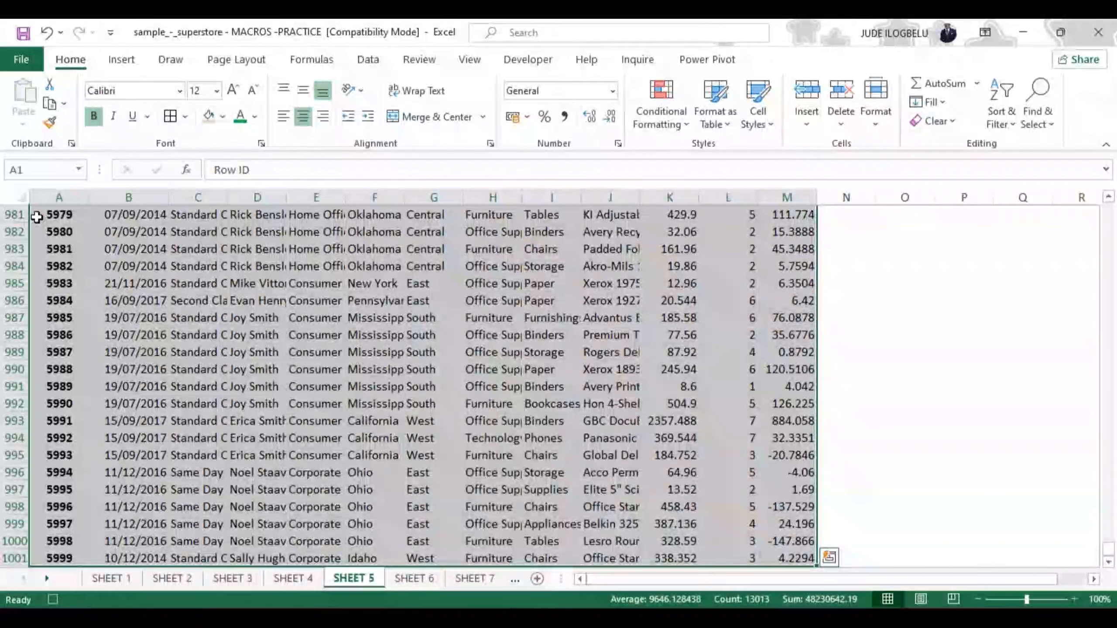
click(186, 115)
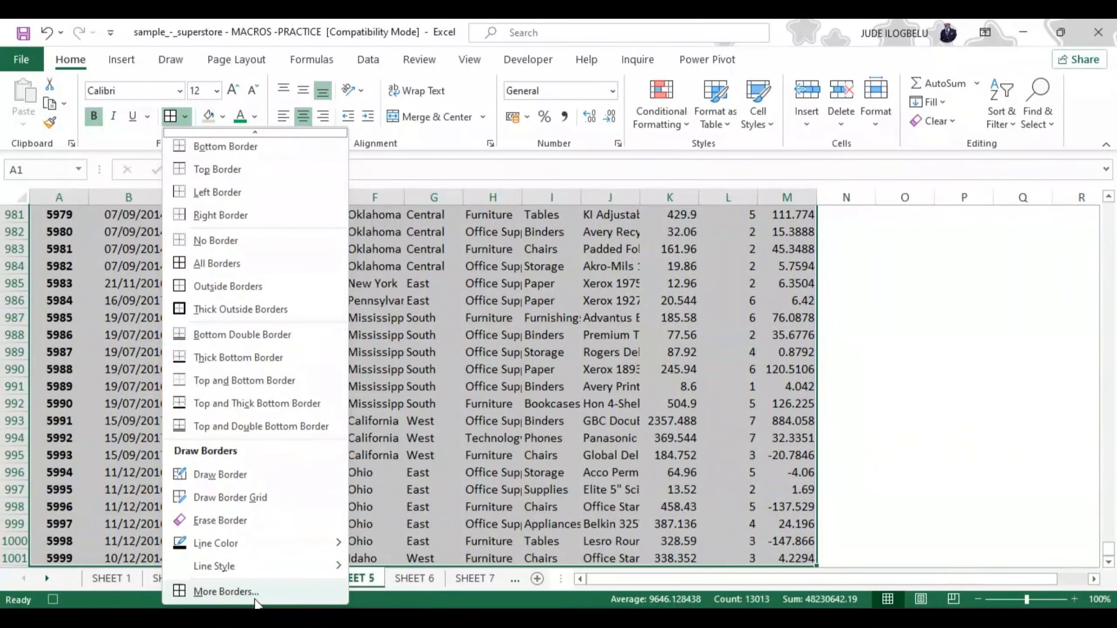
click(244, 595)
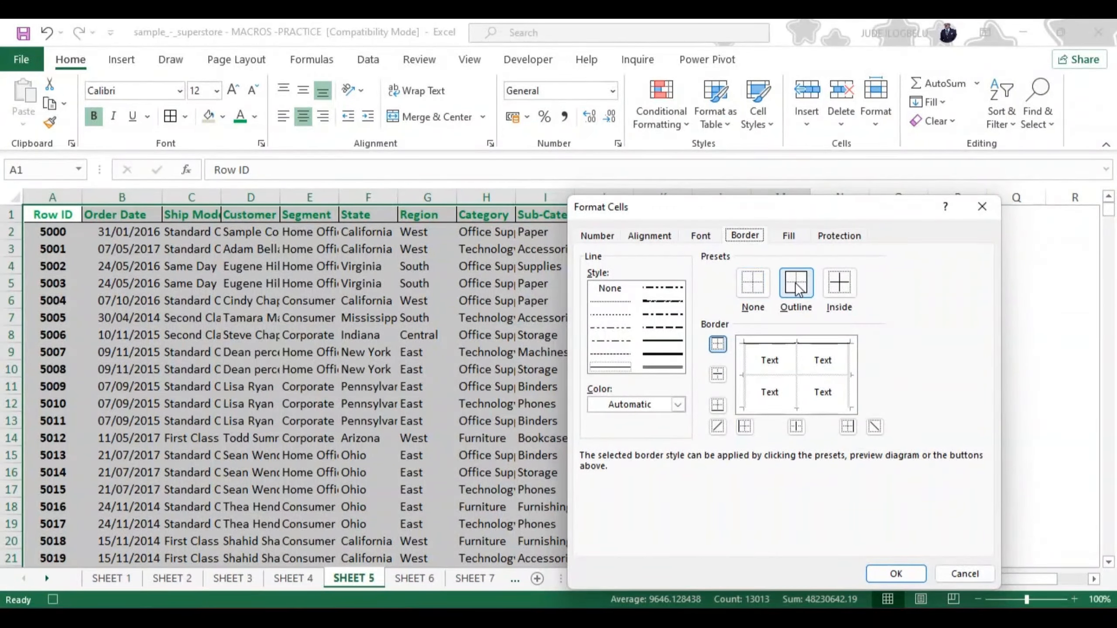
click(611, 302)
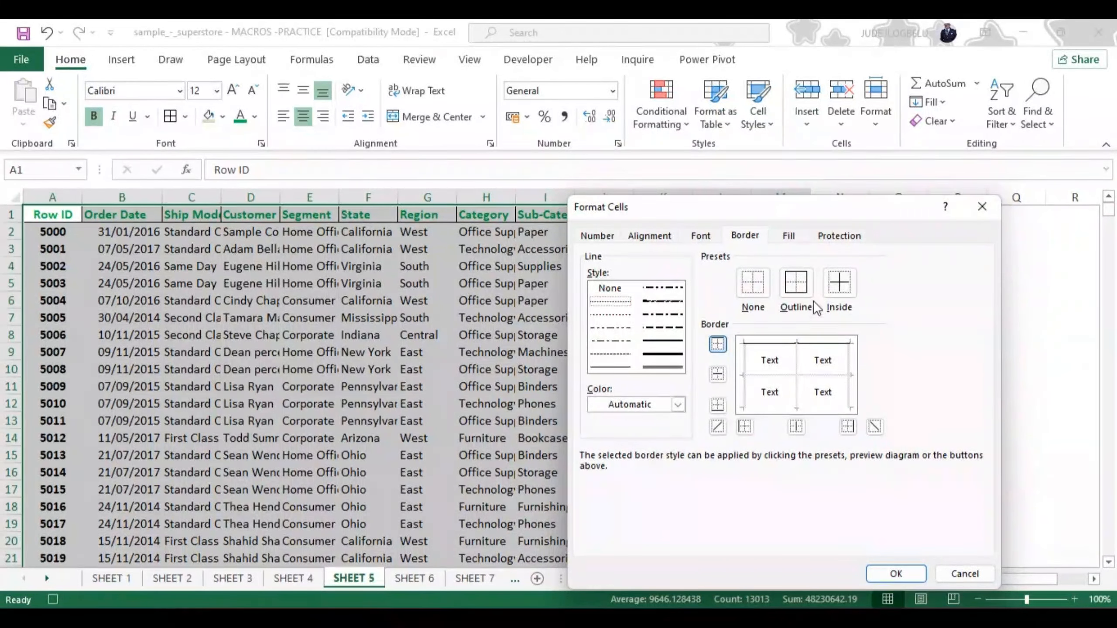
click(838, 284)
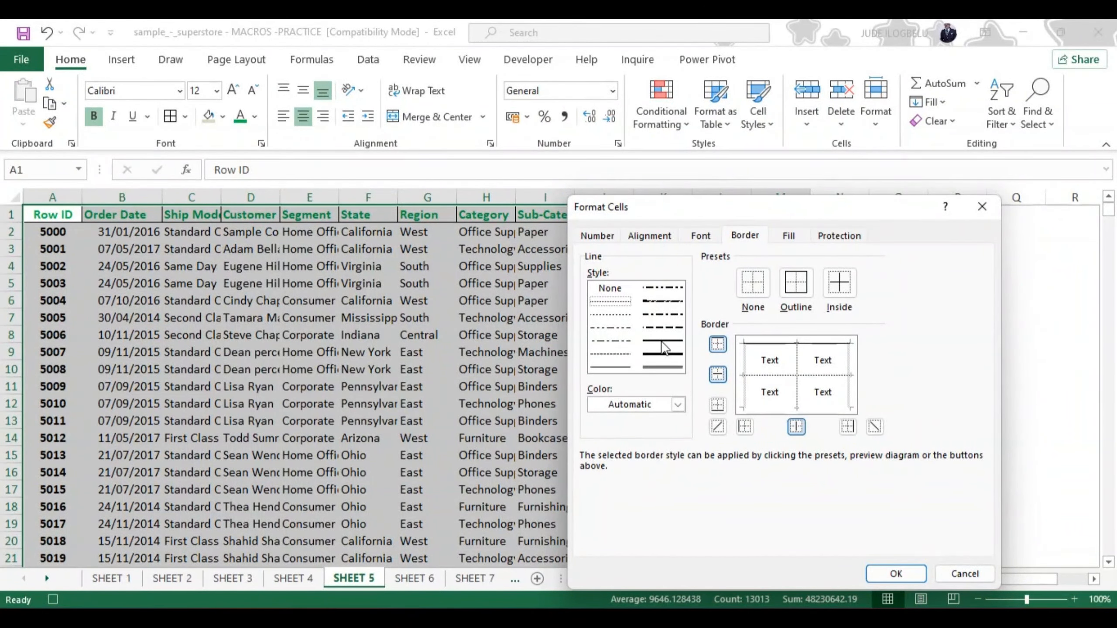
click(661, 356)
click(795, 287)
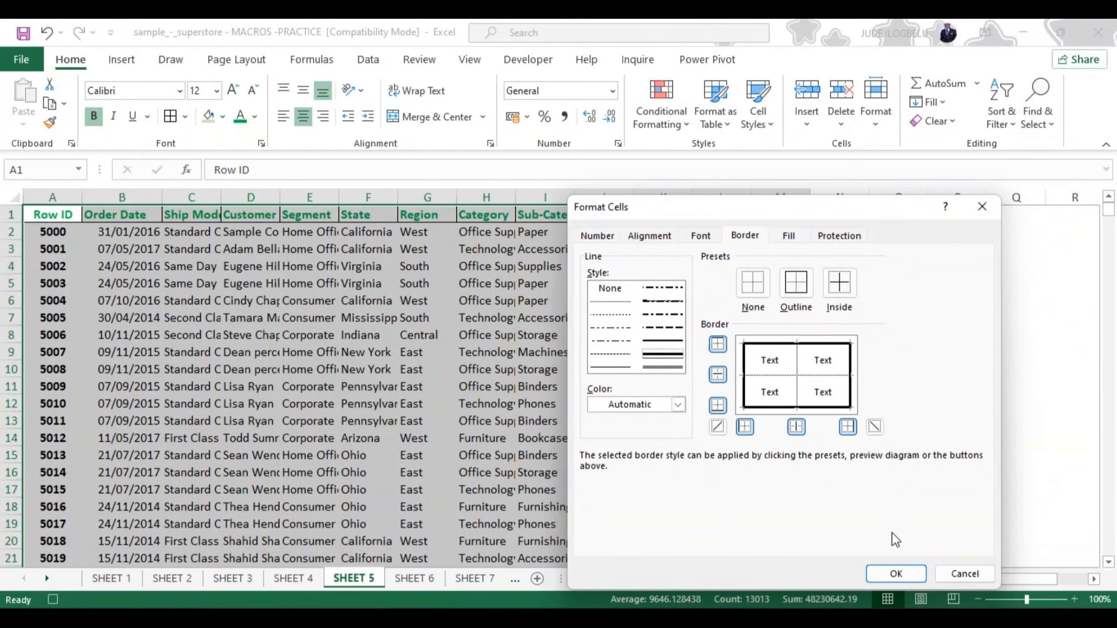
click(893, 574)
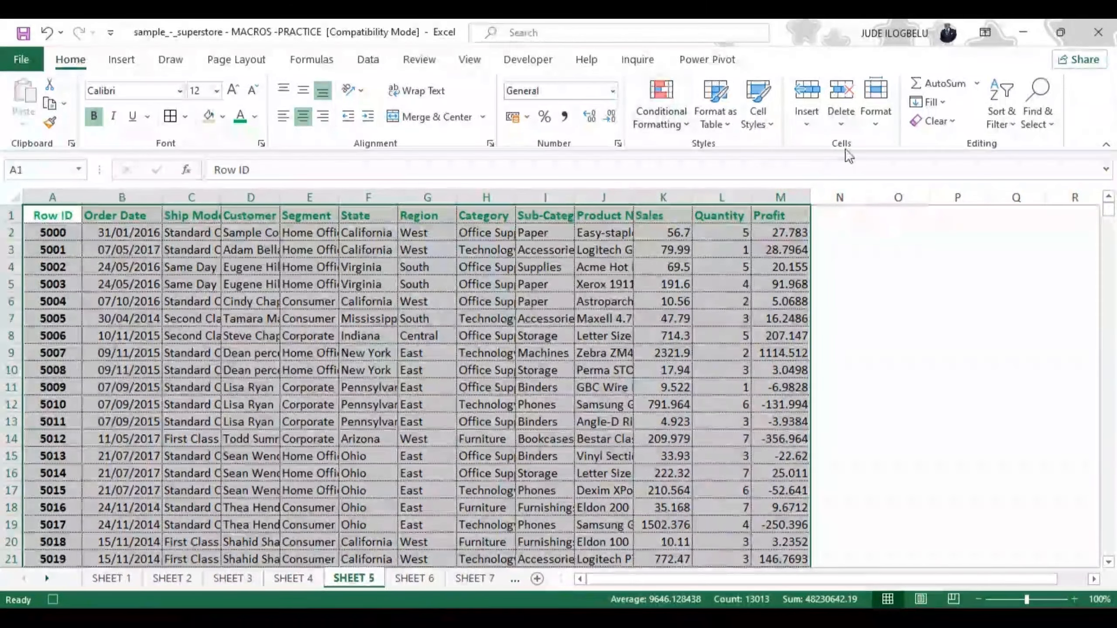
Set the column width of the whole table to 18
click(876, 88)
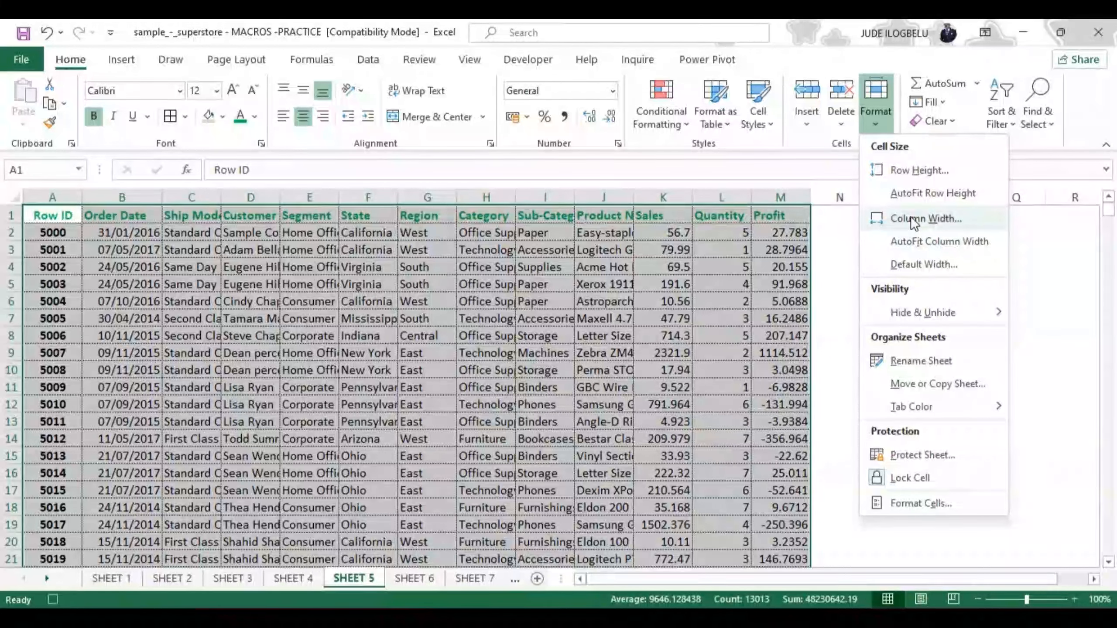
click(899, 218)
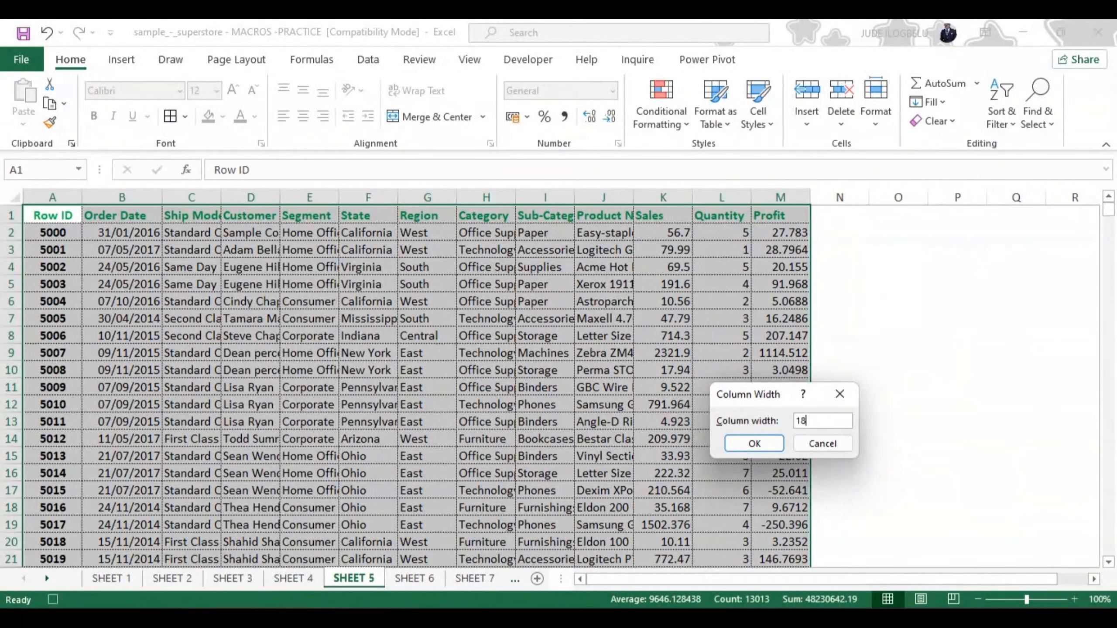
click(755, 445)
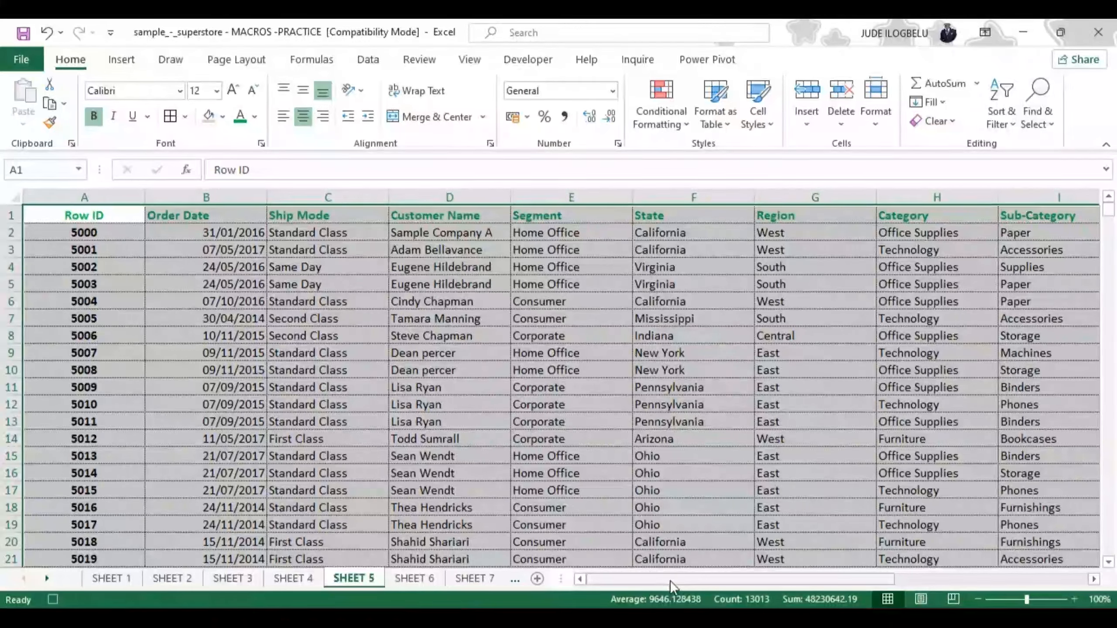
drag(695, 583, 655, 597)
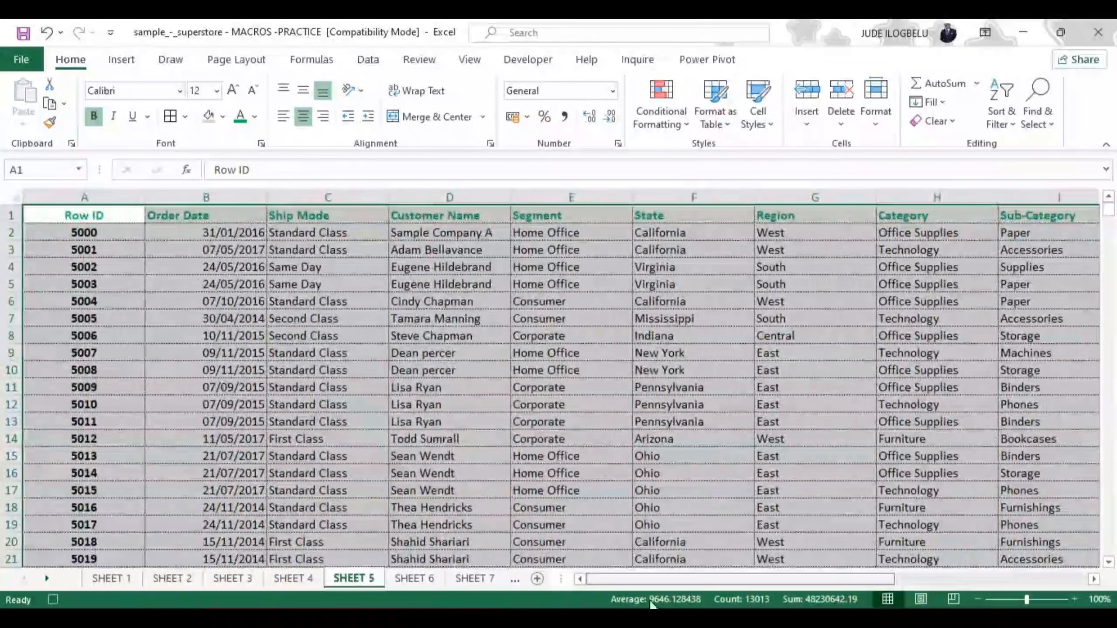
Set the column width of the whole table to 14
click(873, 89)
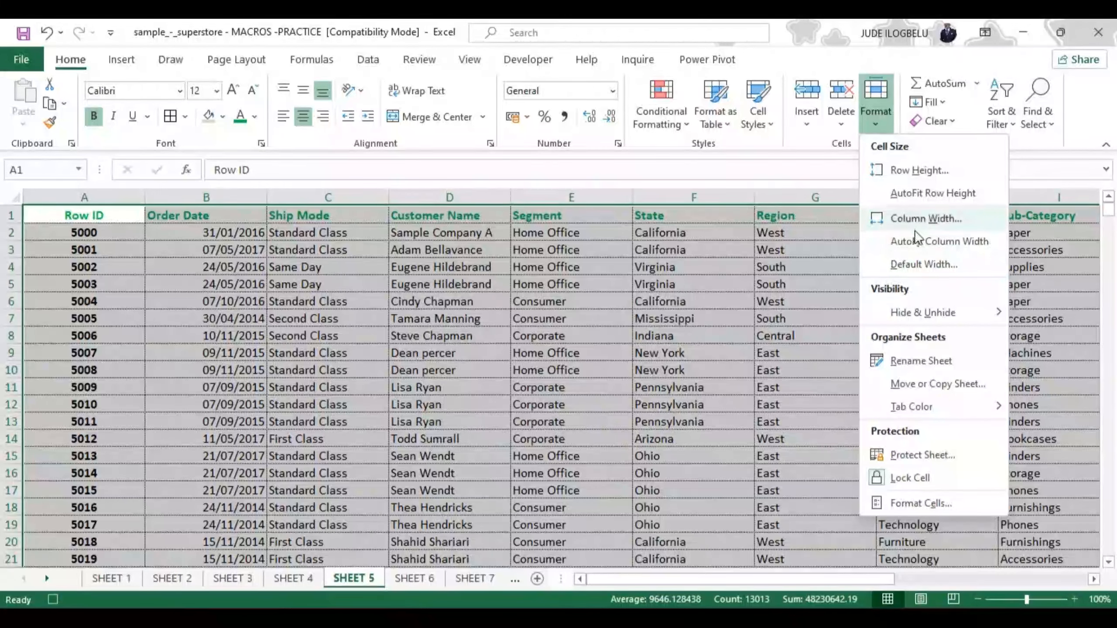
click(921, 218)
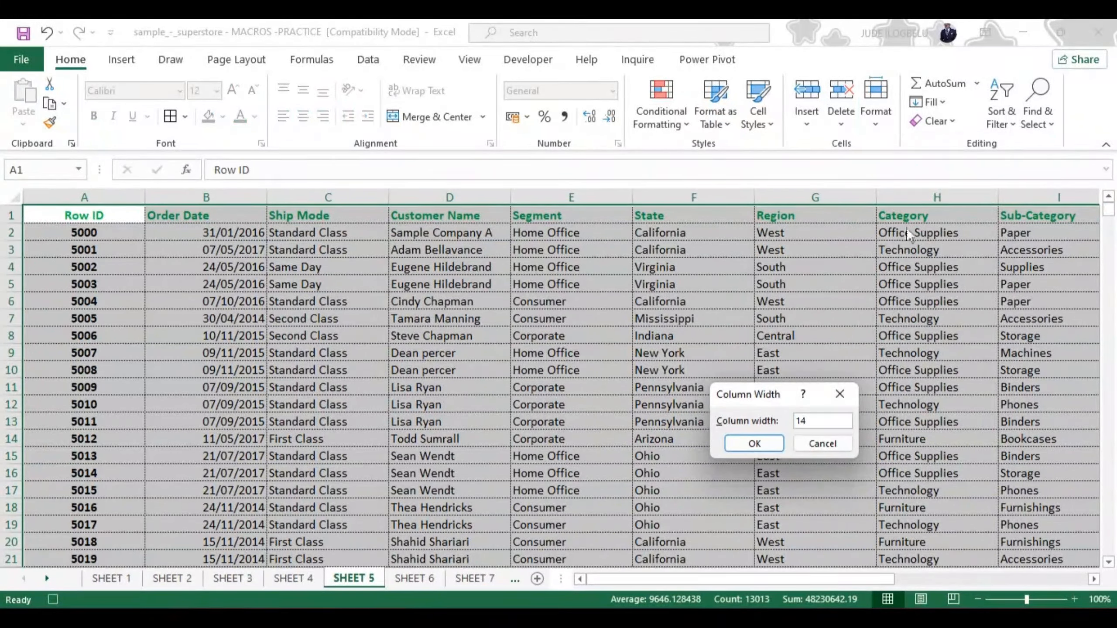
click(750, 442)
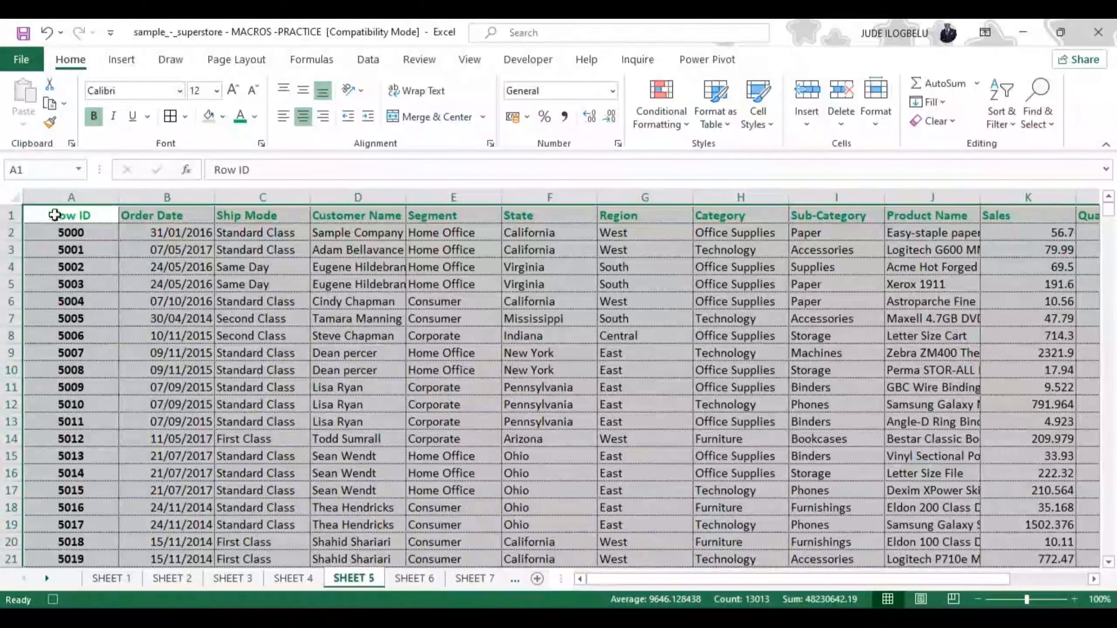
Fill the header cells A1:M1, from Row ID to Profit, with the lightest theme green
click(38, 220)
key(shift+Right)
key(shift+Right)
key(shift+Right)
key(shift+Right)
key(shift+Right)
key(shift+Right)
key(shift+Right)
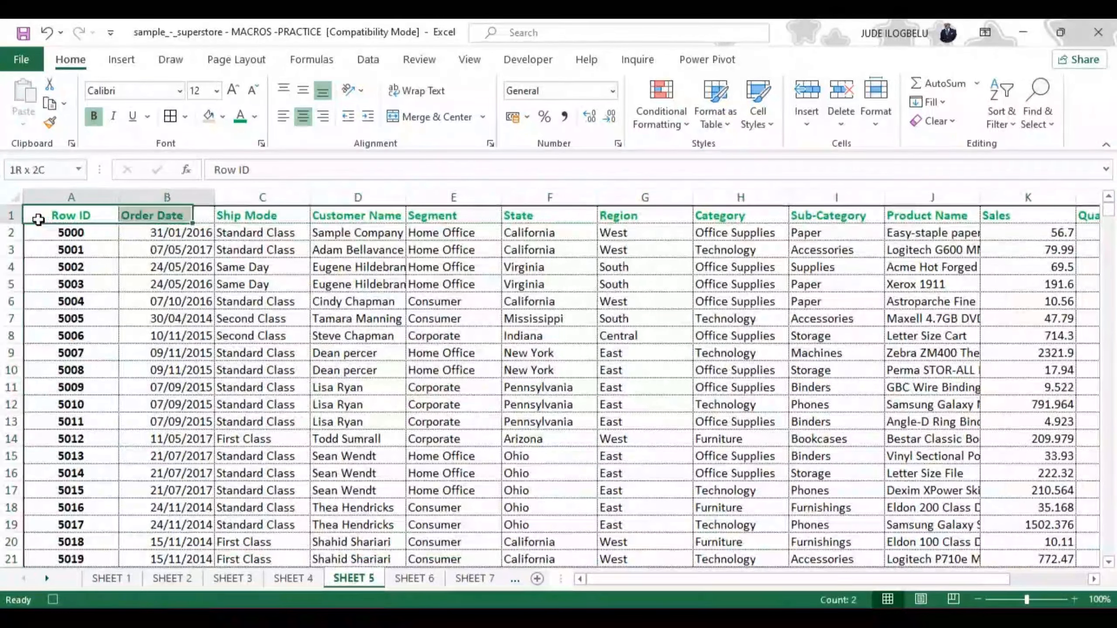
key(shift+Right)
key(shift+Right)
key(shift+Right)
key(shift+Right)
key(shift+Right)
key(shift+Right)
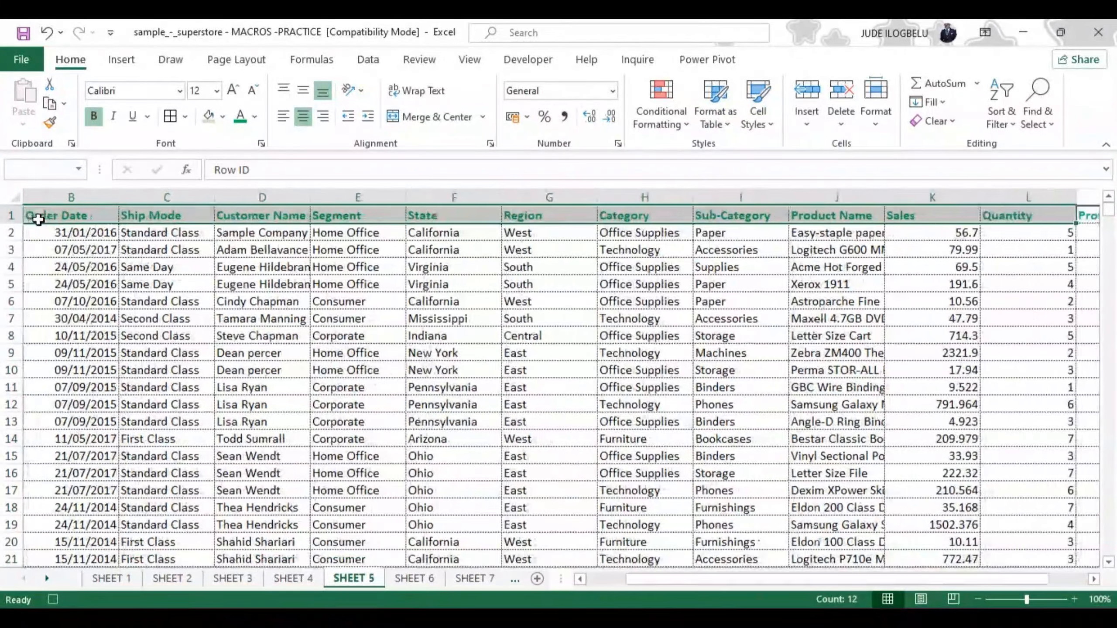
key(shift+Left)
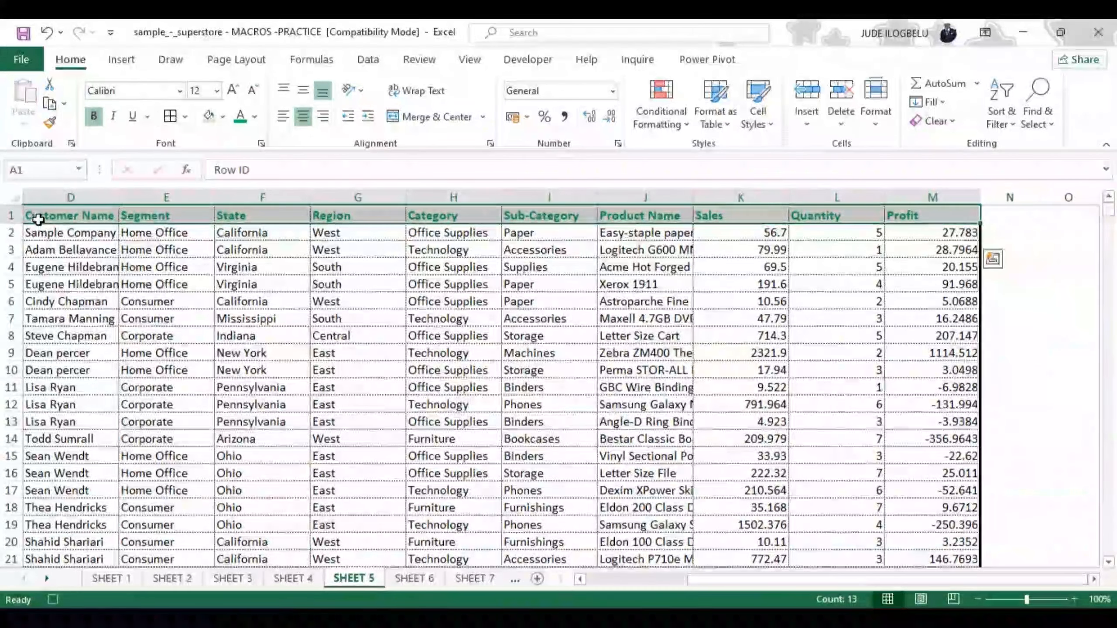
click(222, 116)
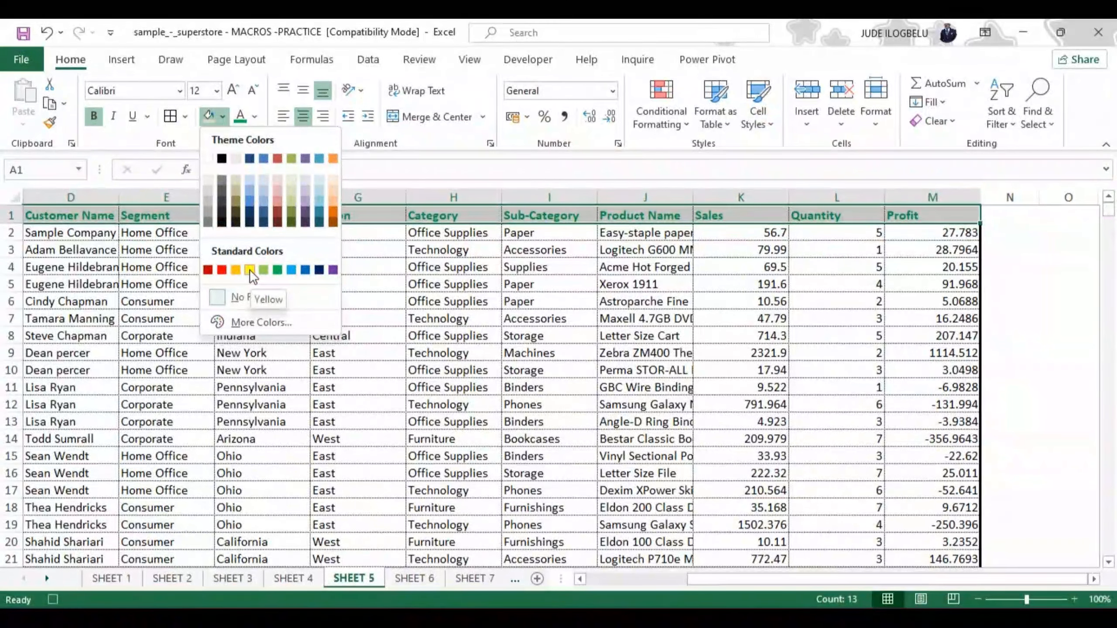
click(294, 176)
click(536, 354)
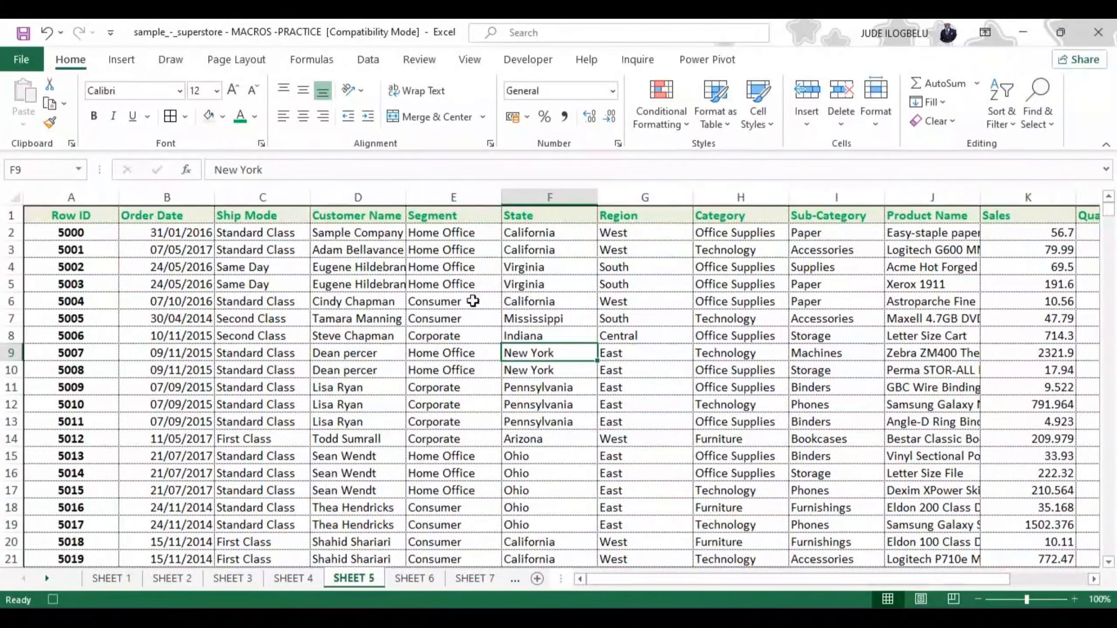
Try text wrapping on all cells of SHEET 5, and undo it
click(15, 197)
click(420, 92)
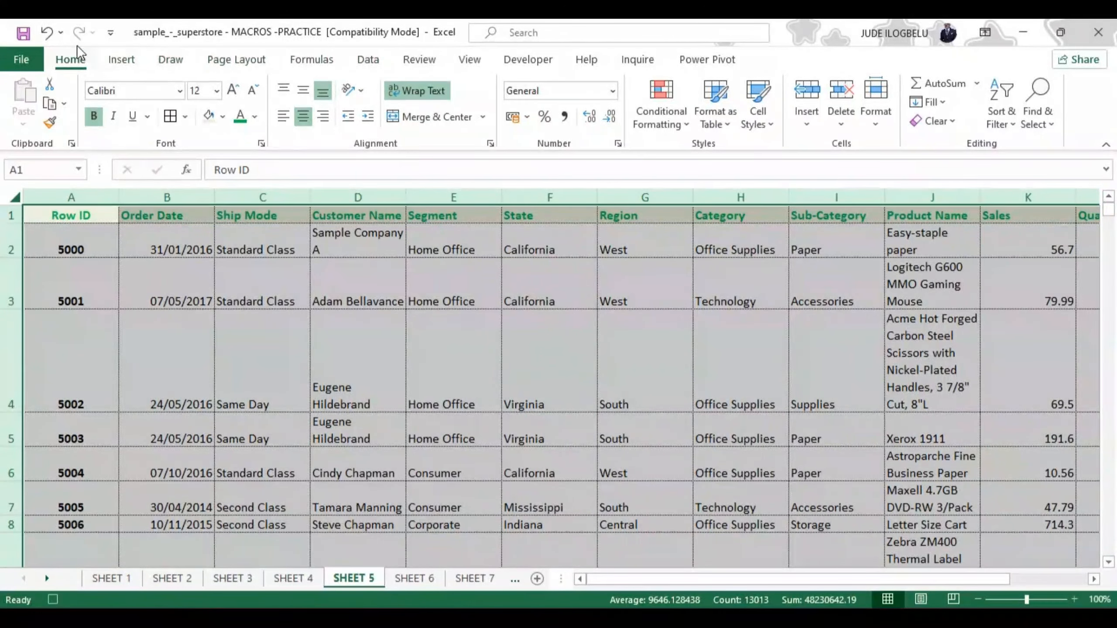
click(48, 33)
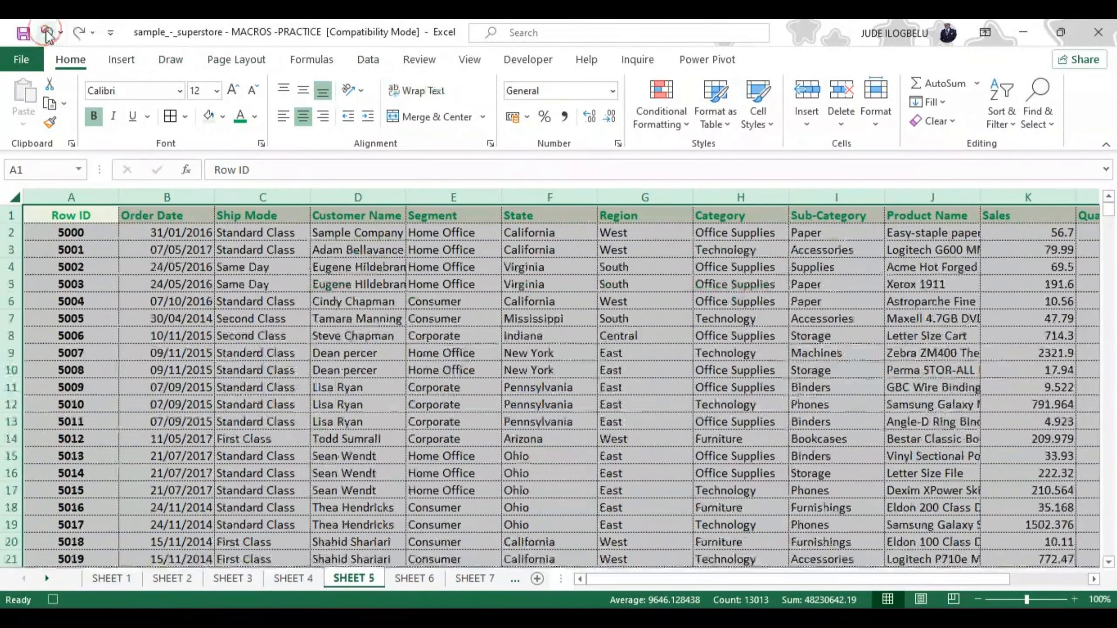
click(239, 372)
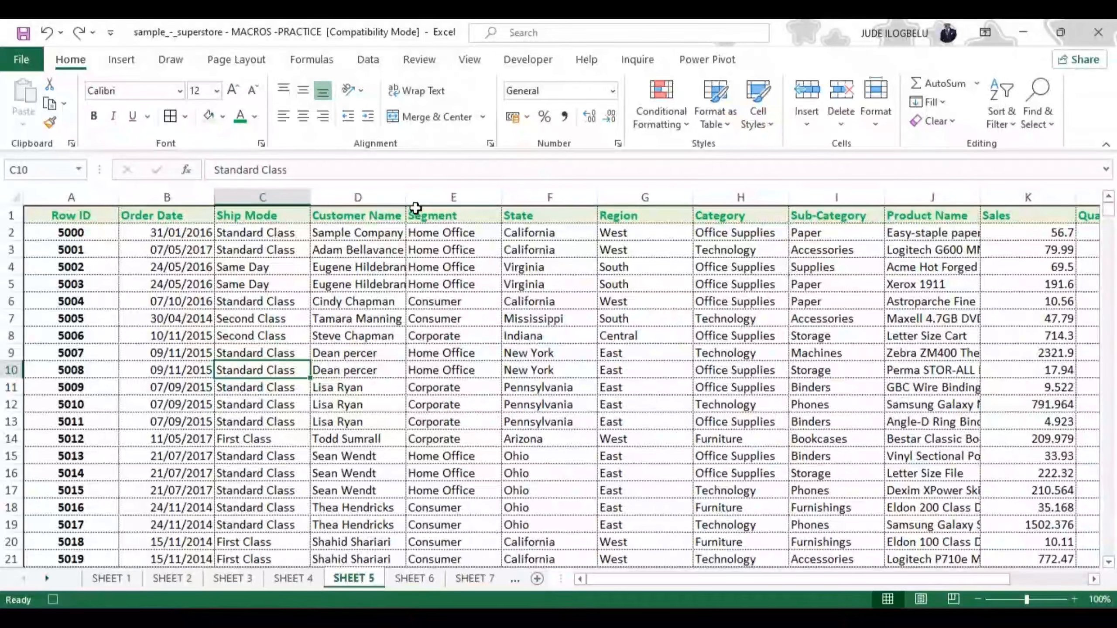
Widen the Customer Name and Ship Mode columns on SHEET 5, and centre the Order Date column
drag(405, 197, 437, 196)
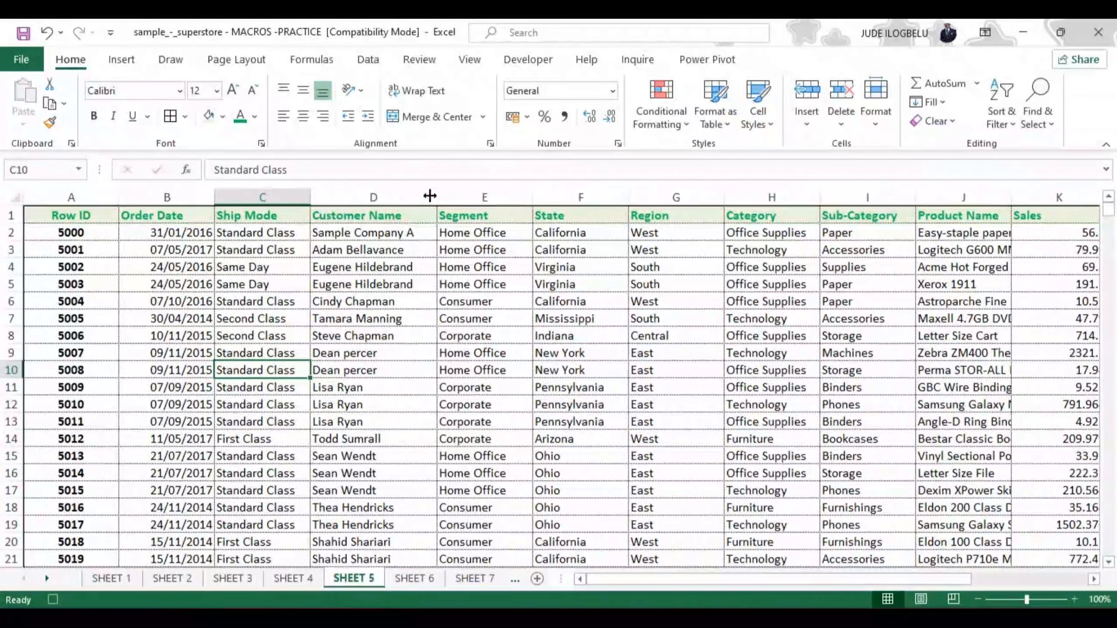
drag(310, 197, 326, 201)
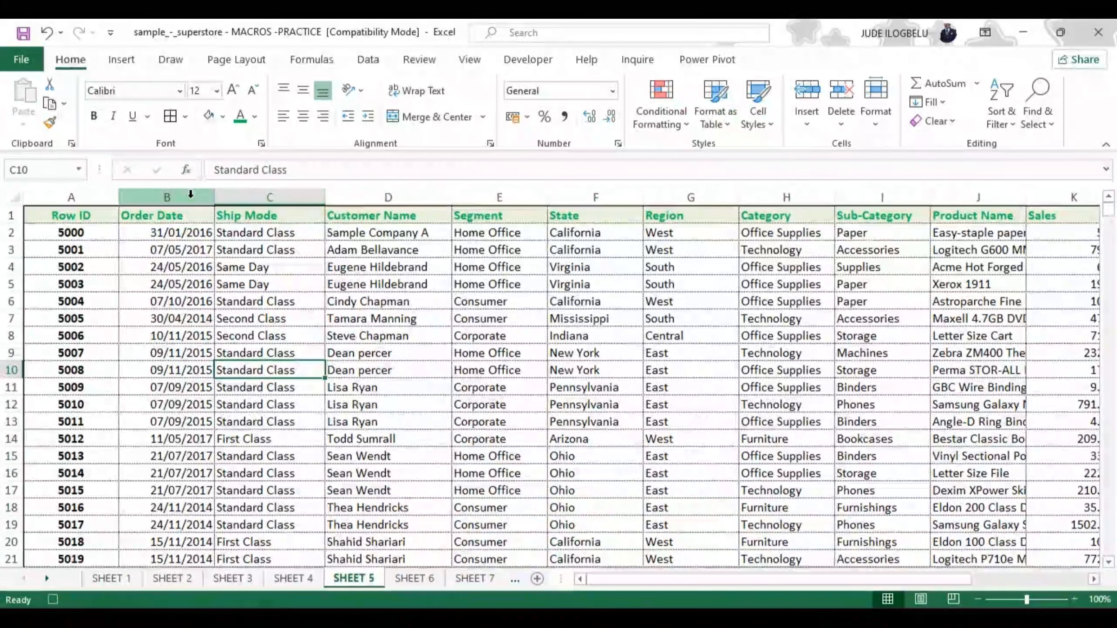
click(190, 194)
click(303, 117)
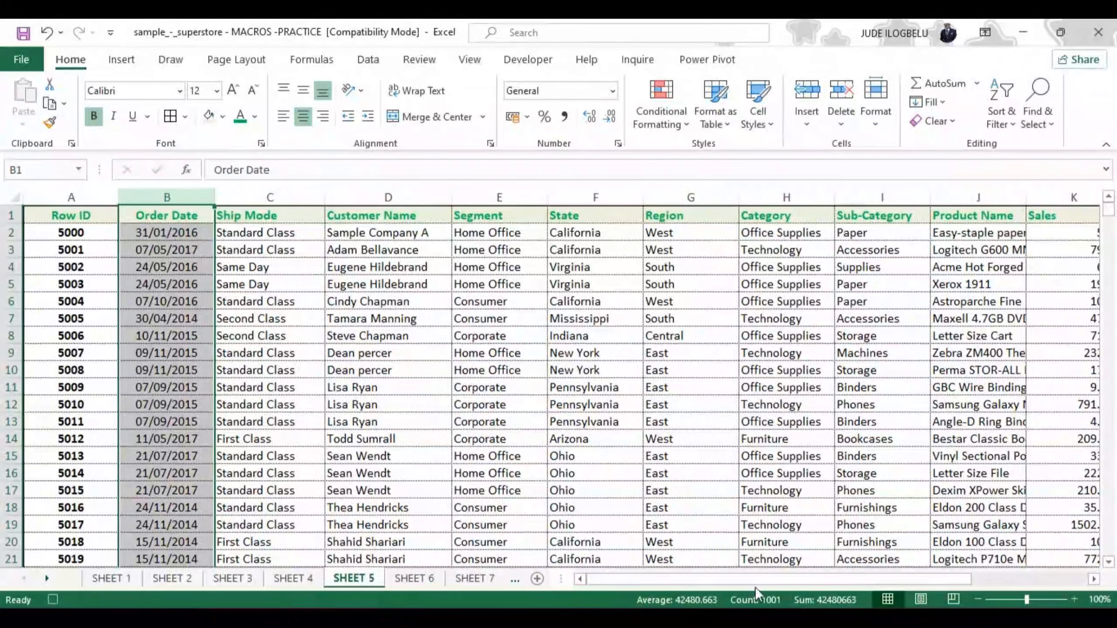
Widen the Product Name column on SHEET 5 to about 1.7 times its width
drag(764, 579, 848, 587)
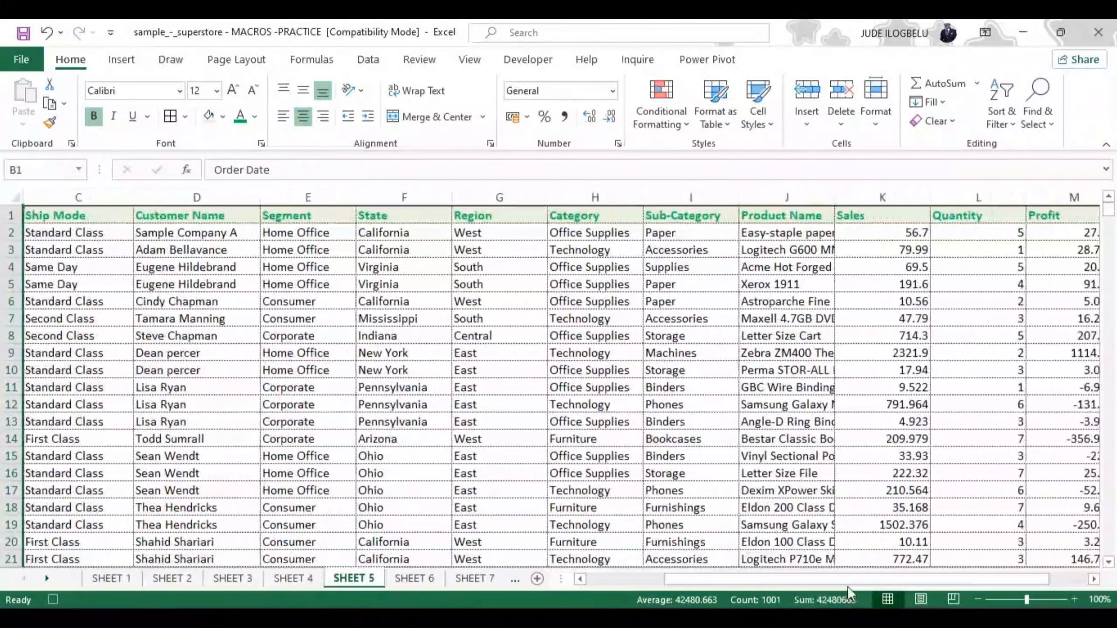
drag(835, 197, 903, 195)
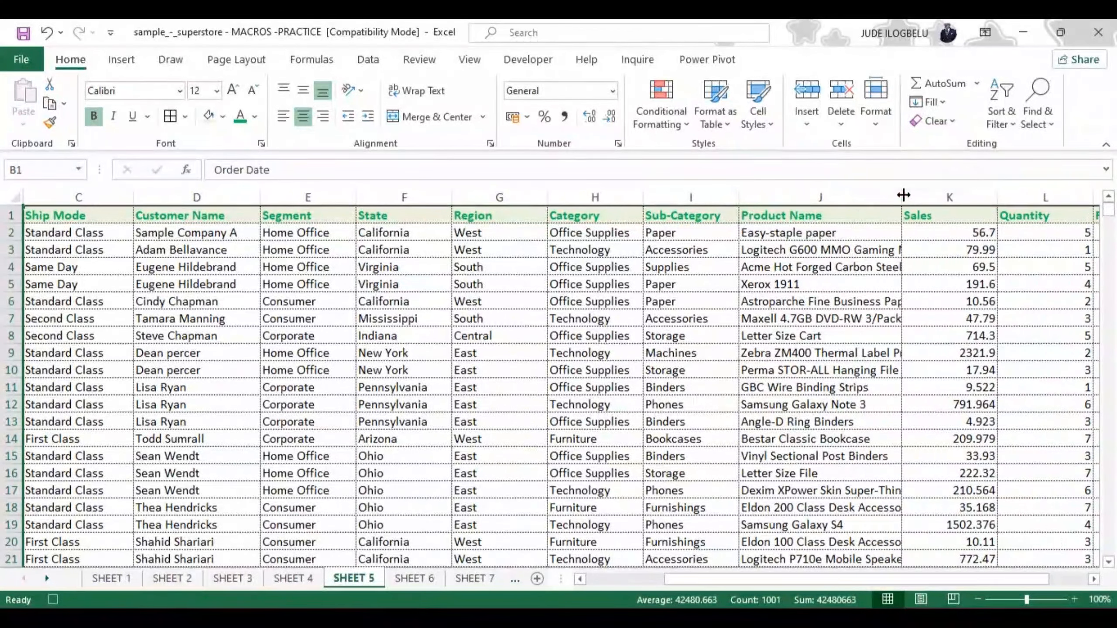
Try text wrapping on the Product Name column, and undo it
click(821, 196)
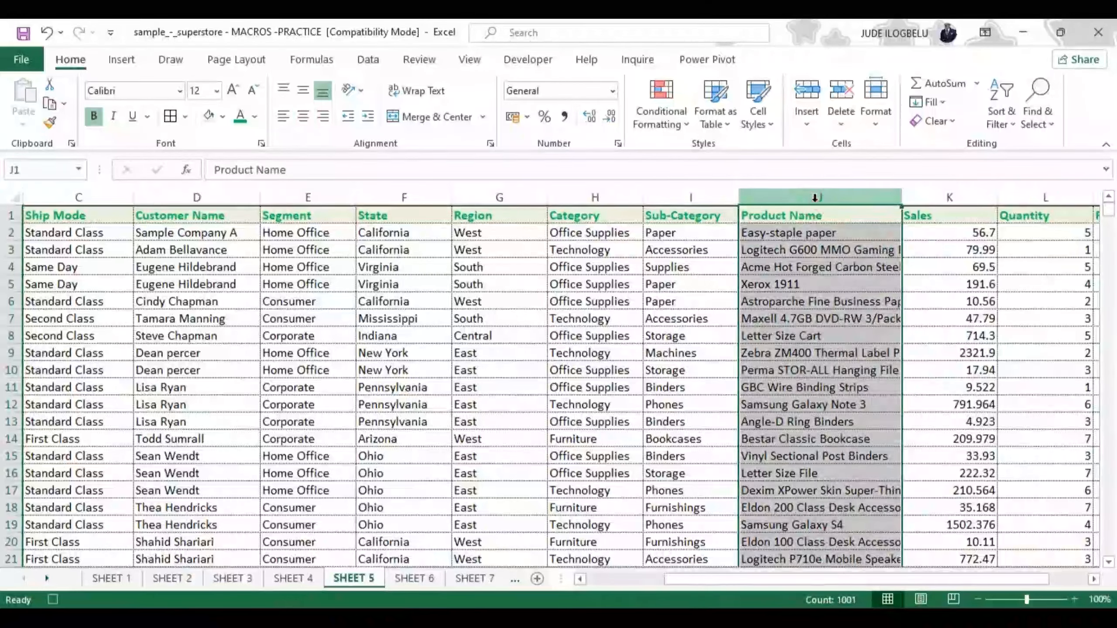
click(407, 91)
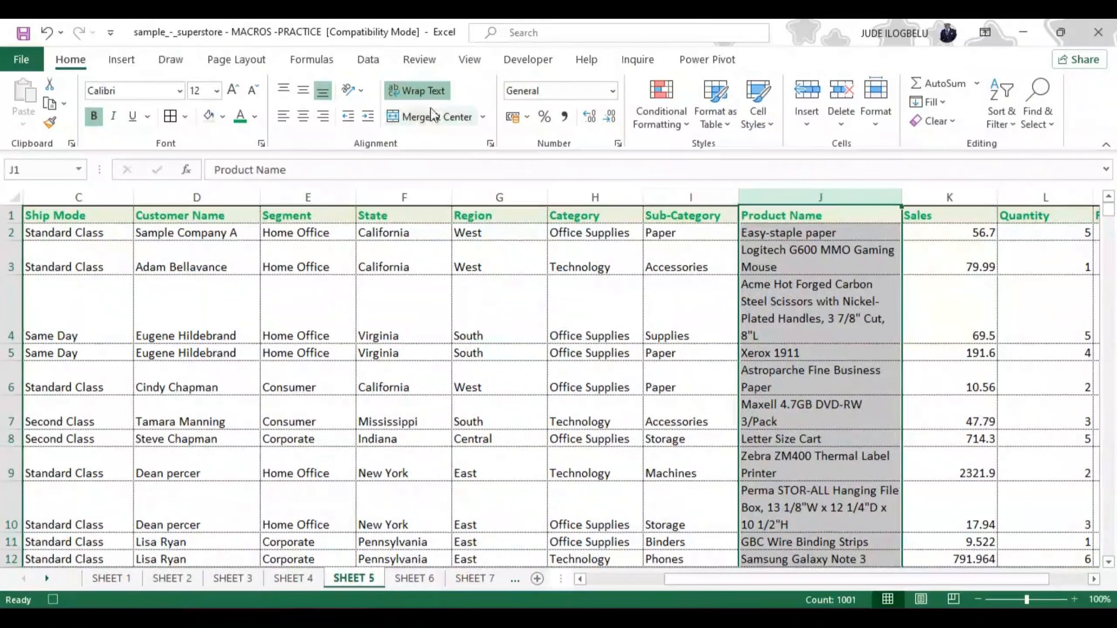
click(46, 33)
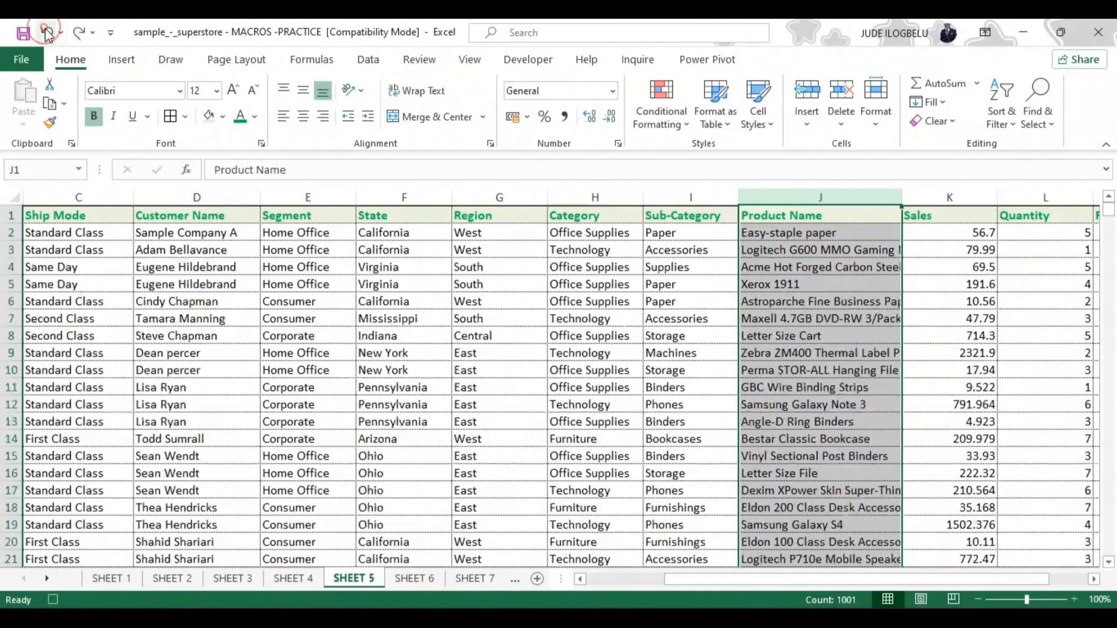
Format the Sales column as centred, bold, dark red text, and stop recording the macro
click(971, 196)
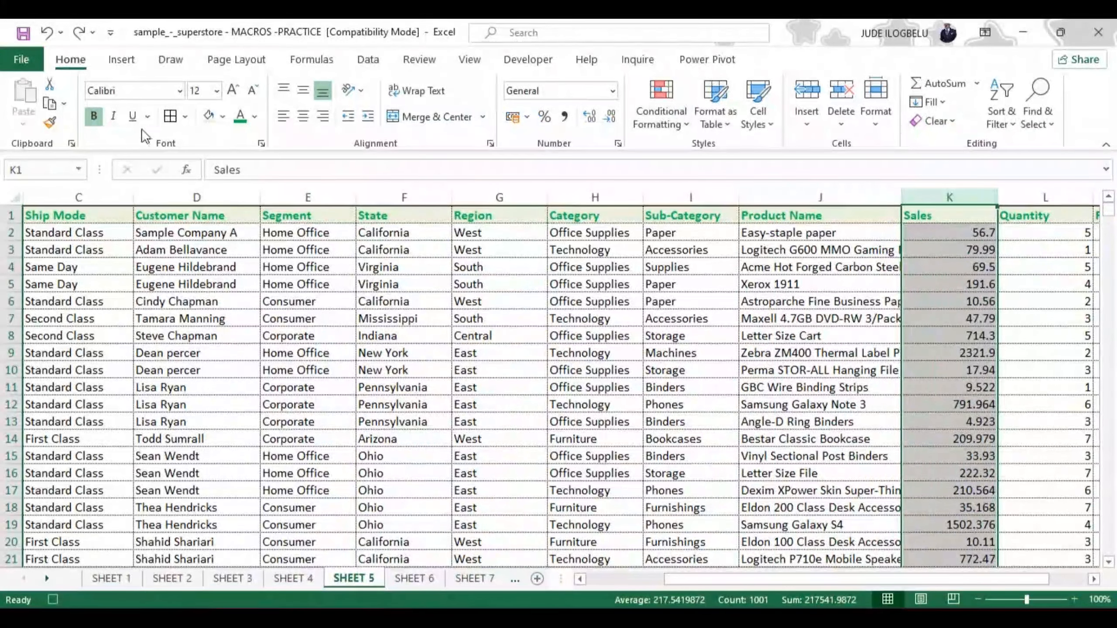
click(93, 118)
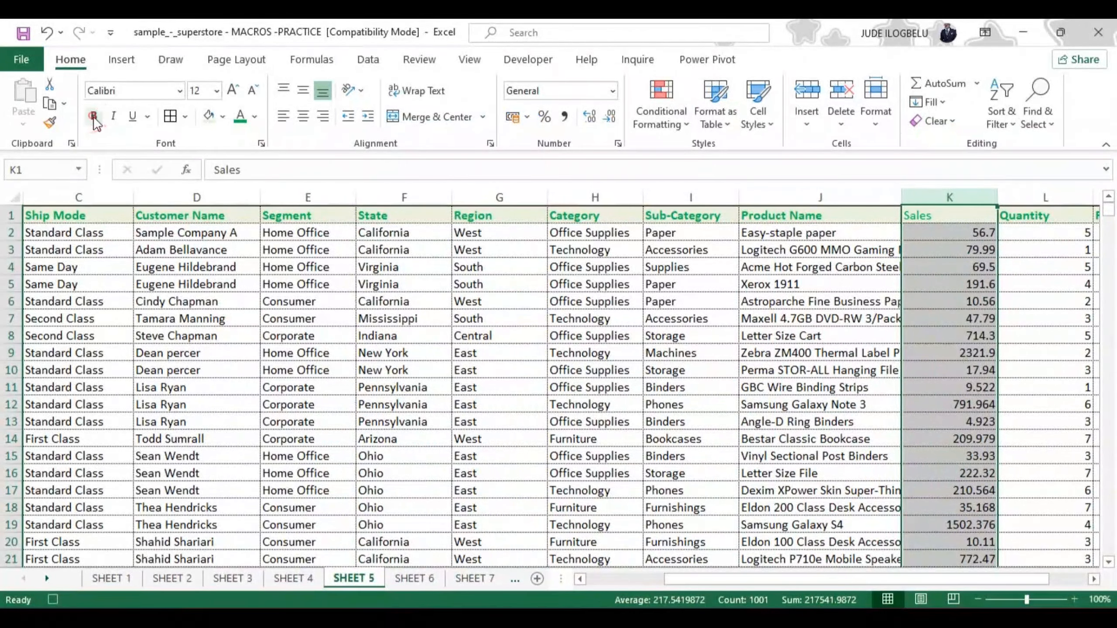
click(306, 116)
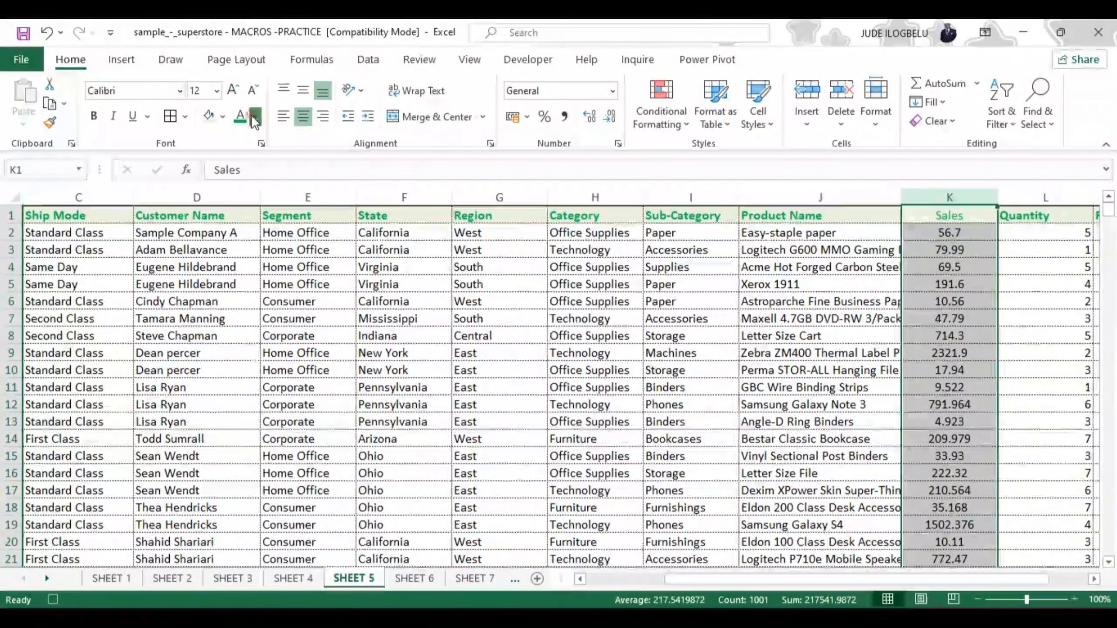
click(254, 116)
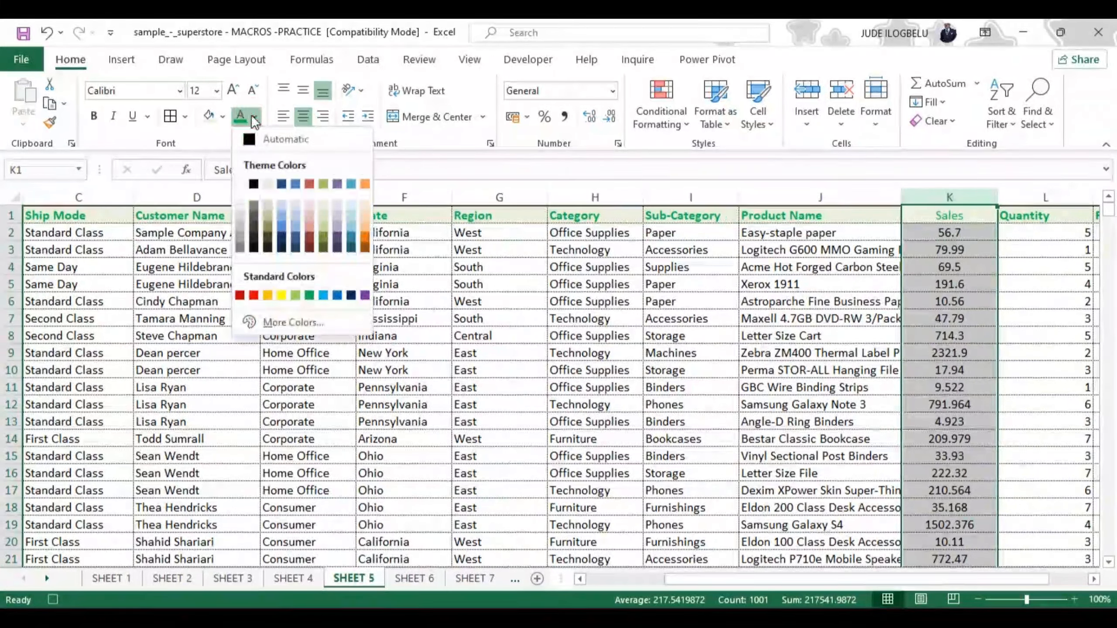
click(239, 296)
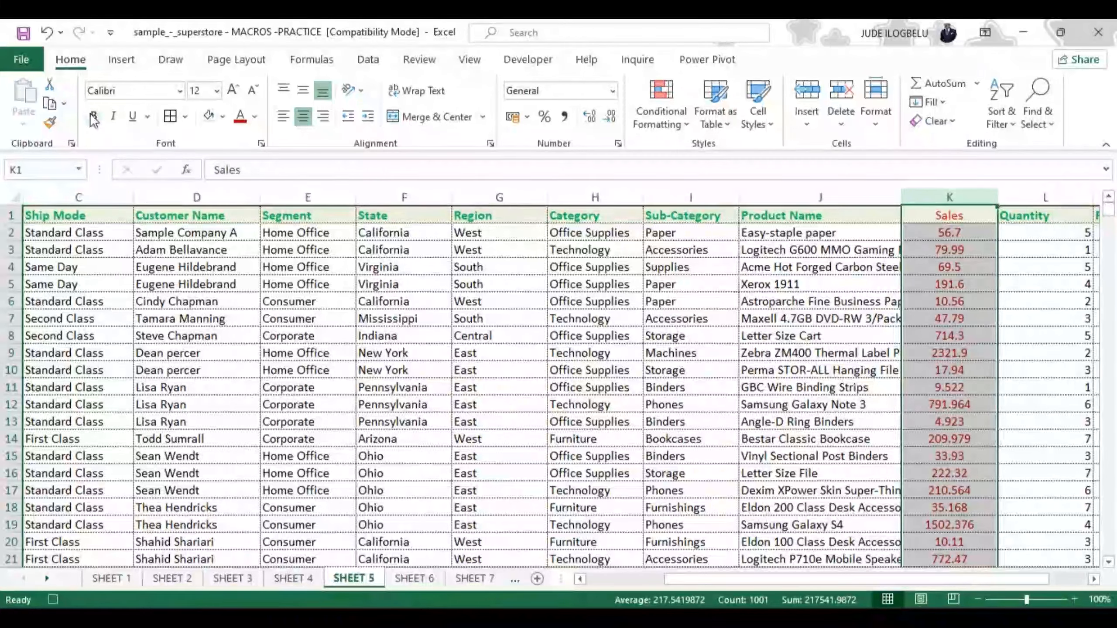
click(92, 117)
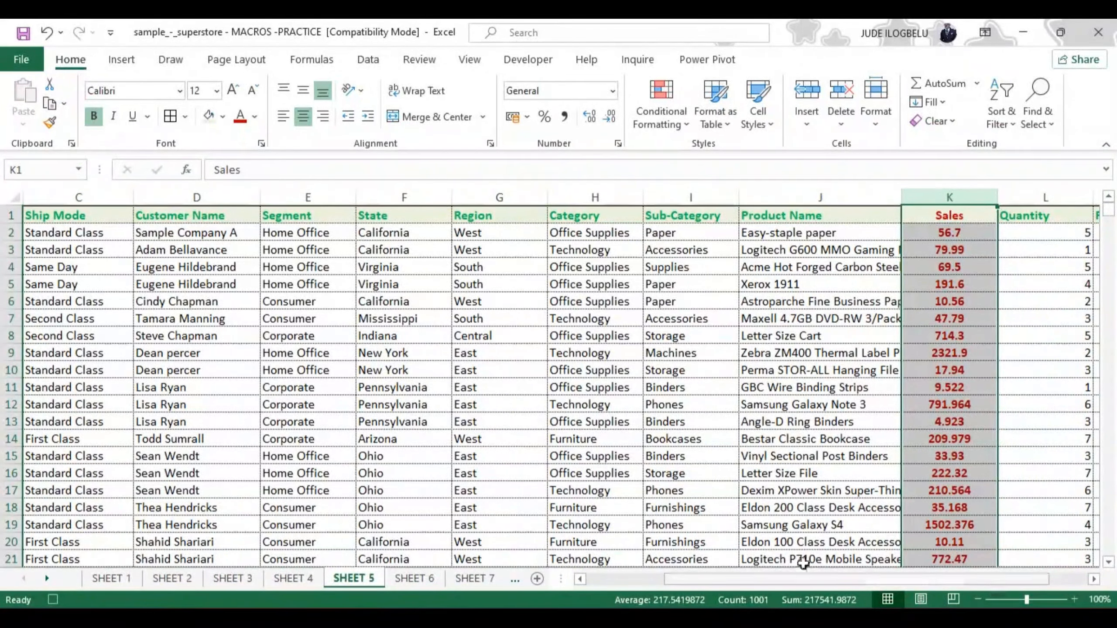
click(530, 61)
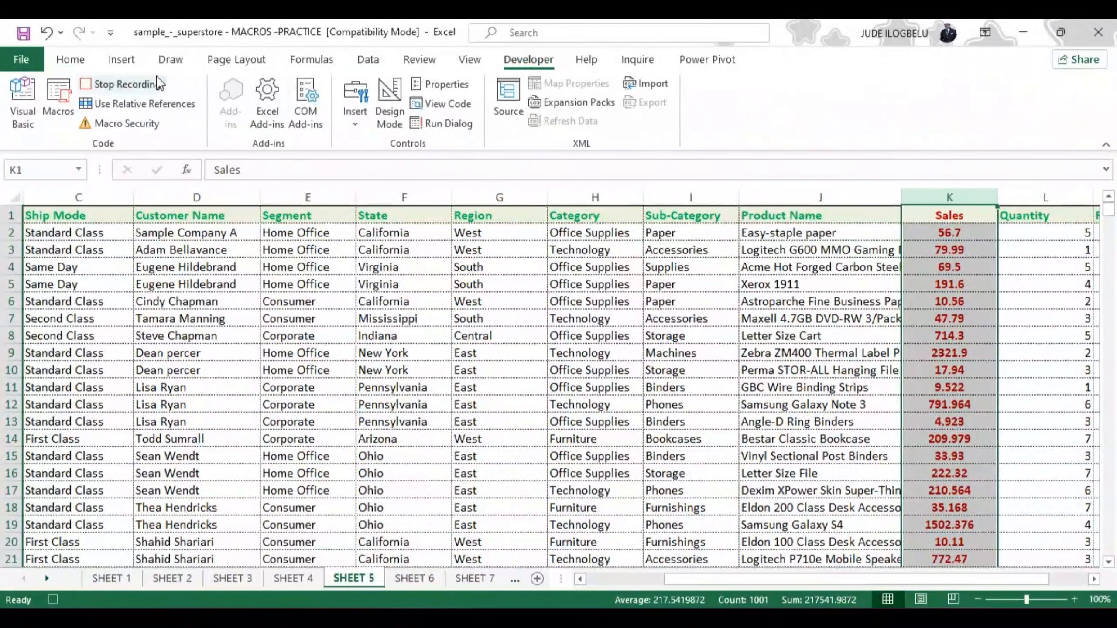
click(146, 84)
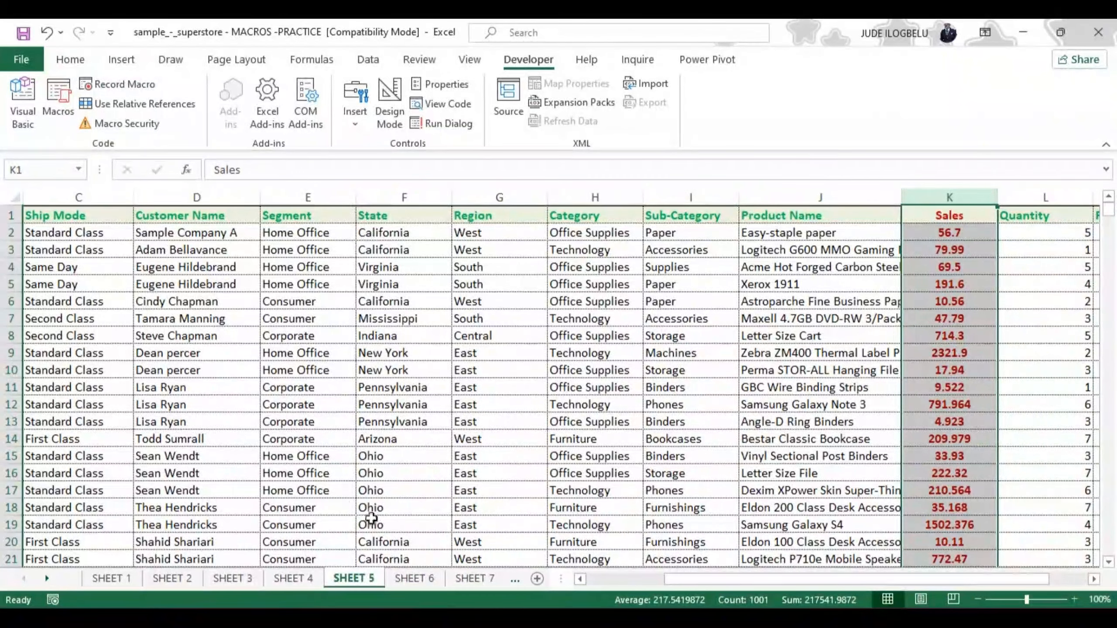
Run Macro4 on SHEET 6
click(415, 579)
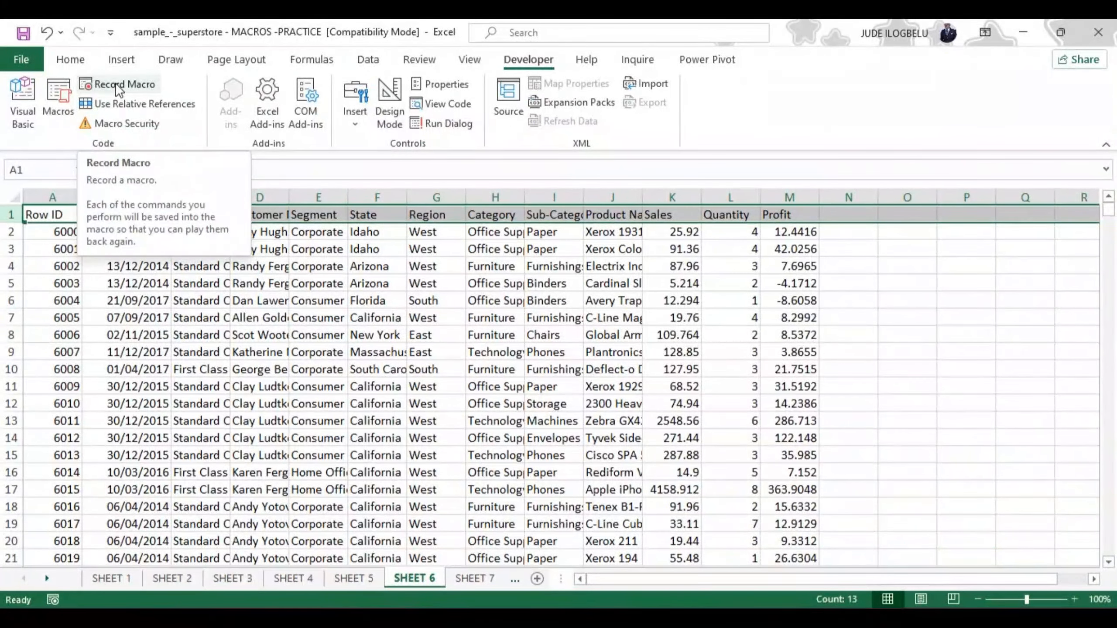
click(62, 90)
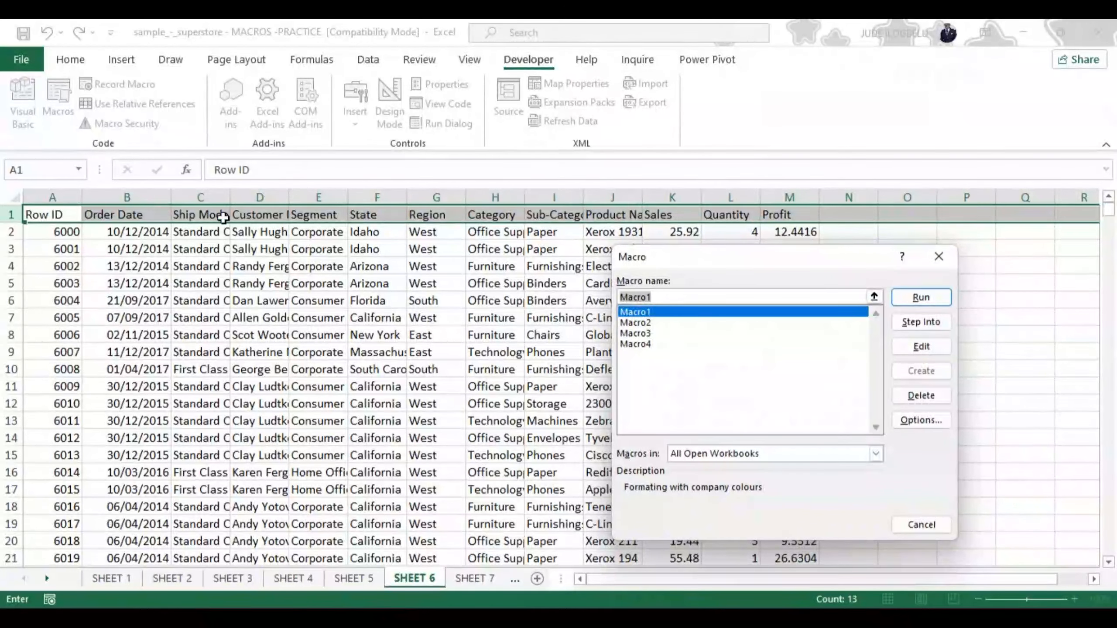
click(642, 344)
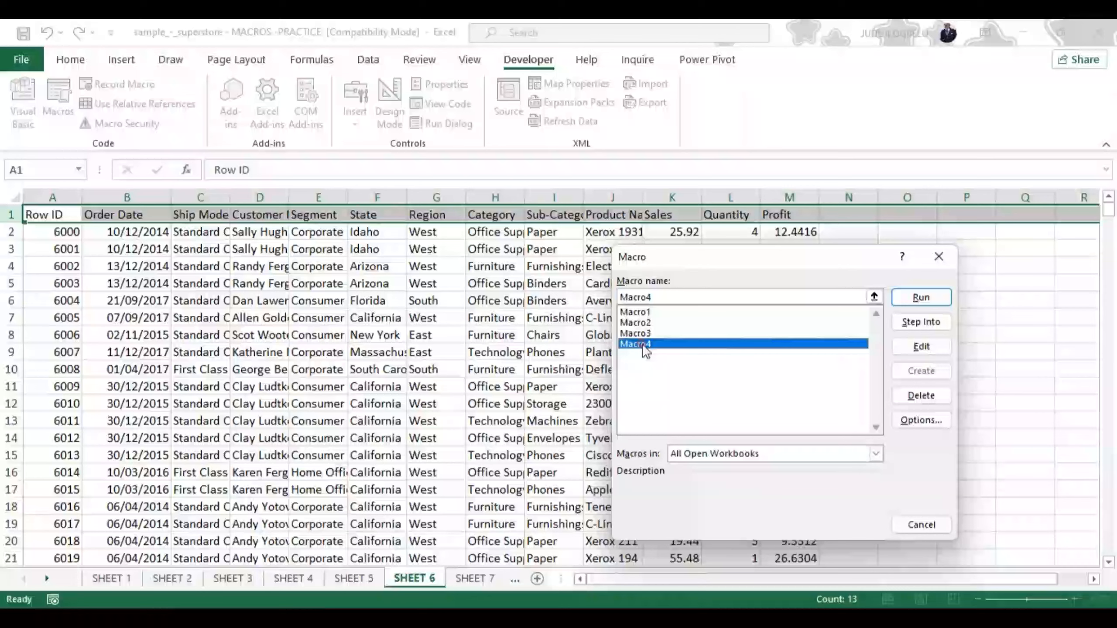
click(927, 298)
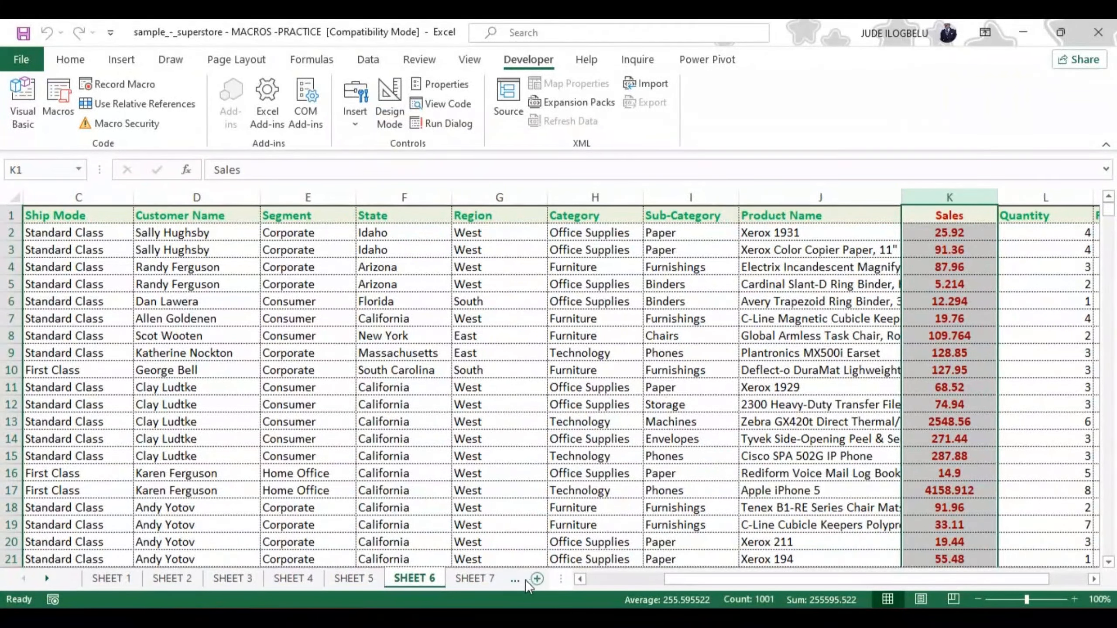
Run Macro1, the company-colours formatting macro, on SHEET 7
click(473, 578)
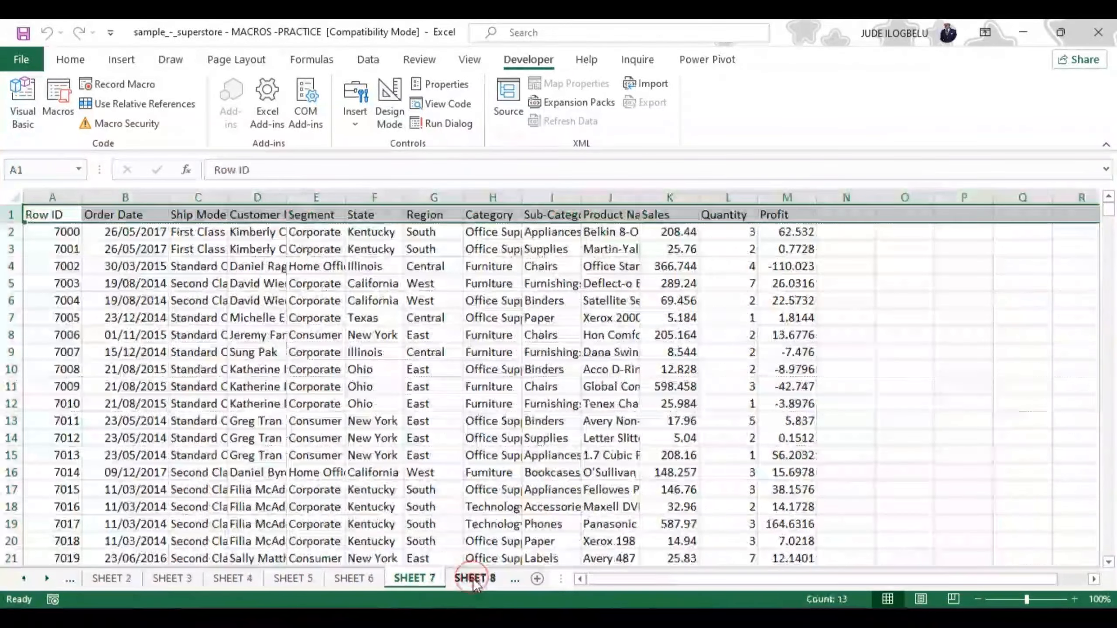
click(58, 93)
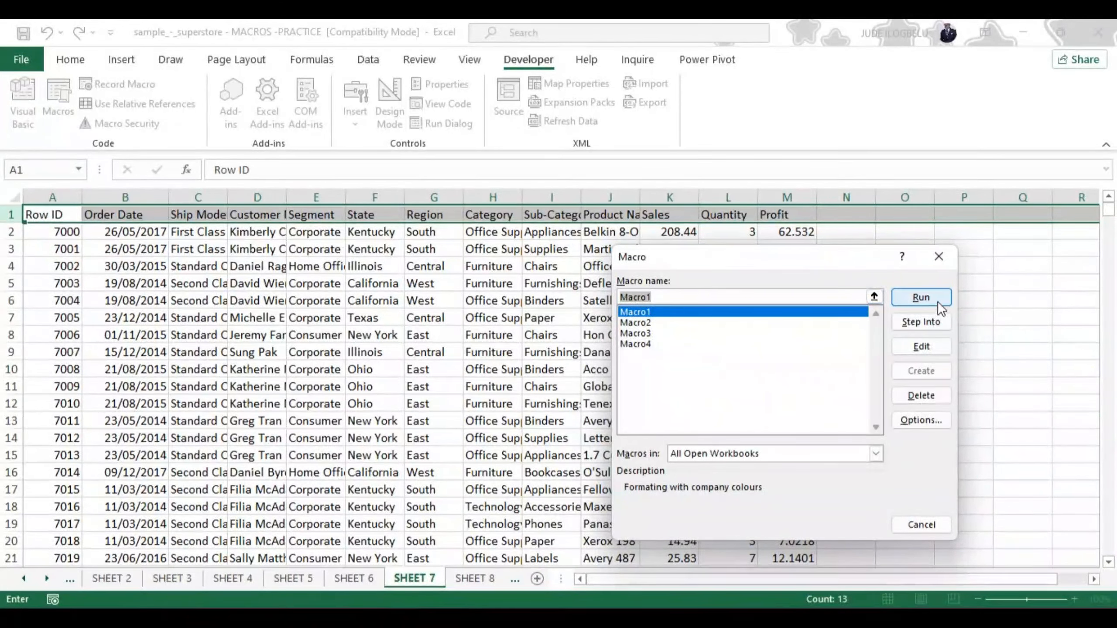
click(925, 295)
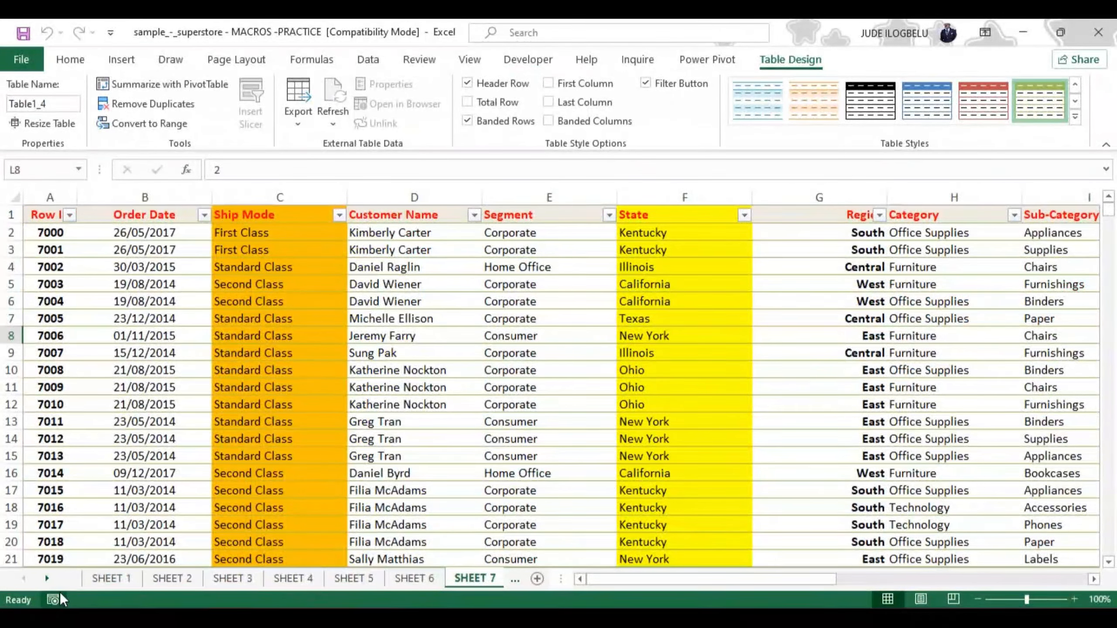
Run Macro4 on SHEET 8
click(46, 578)
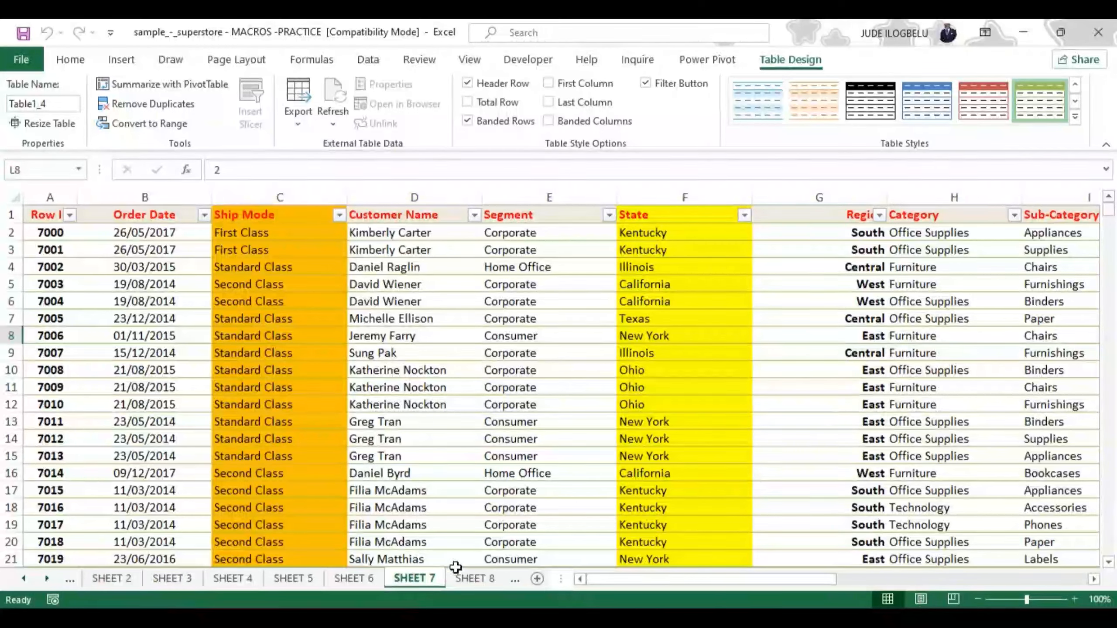
click(473, 579)
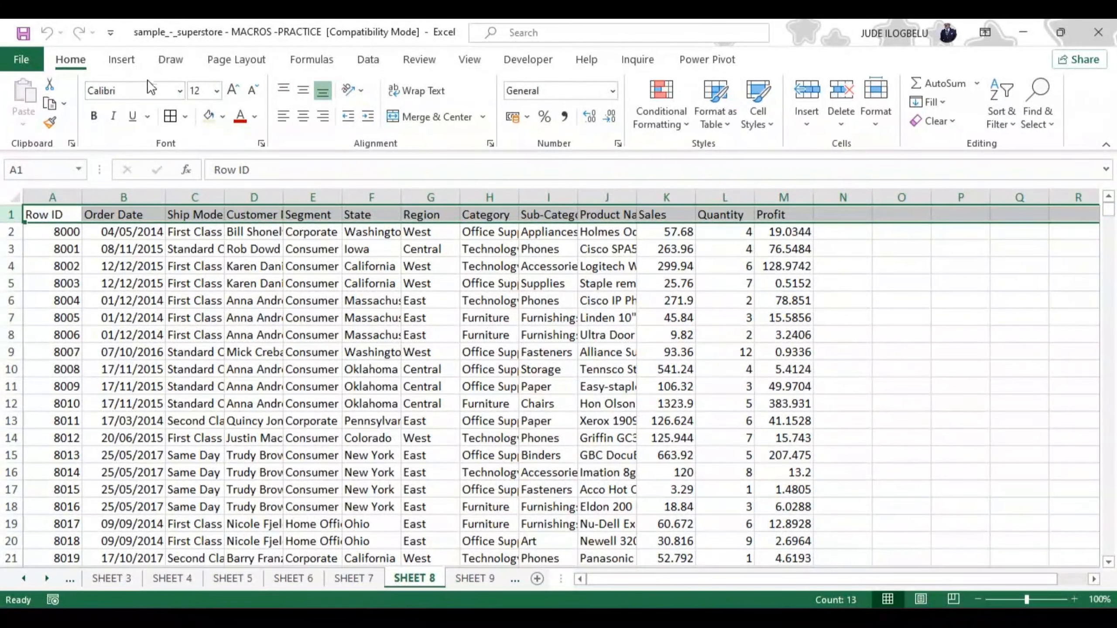
click(526, 58)
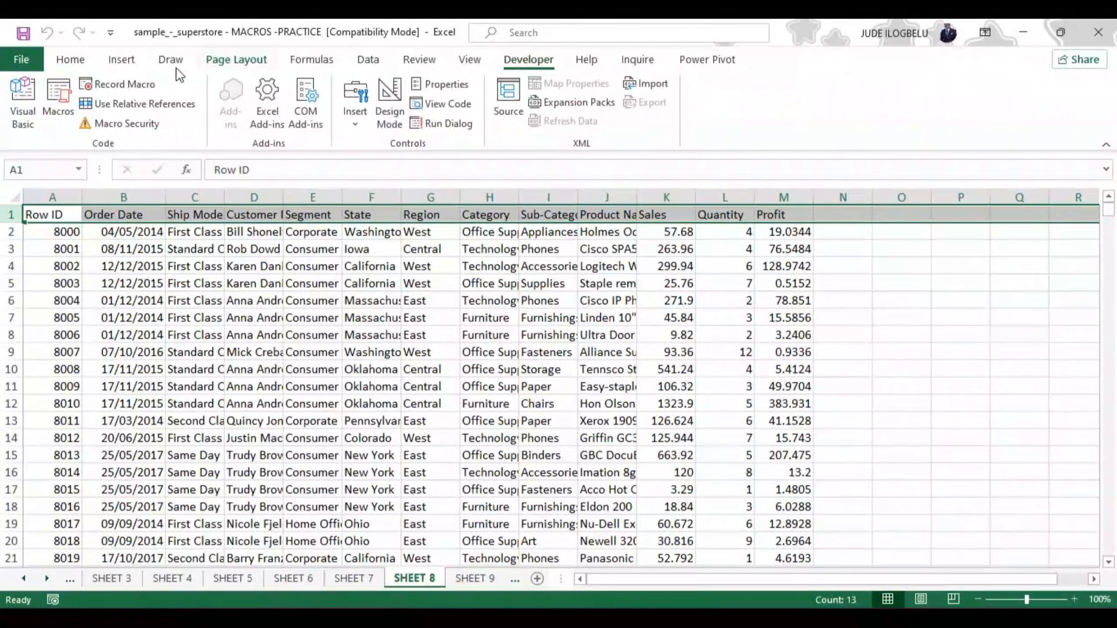
click(60, 95)
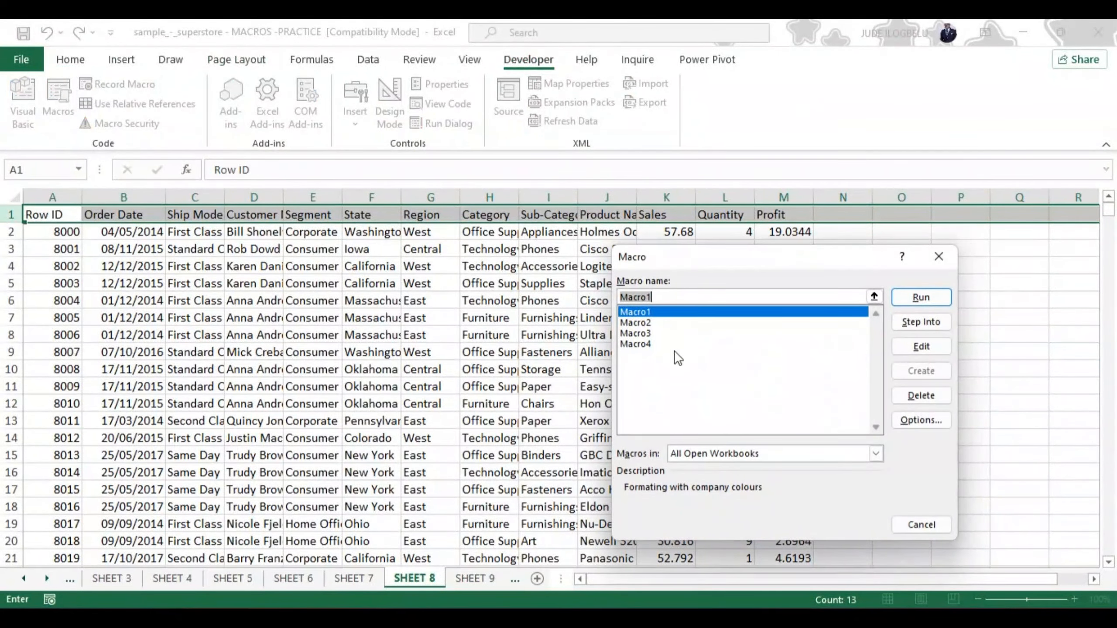
click(646, 344)
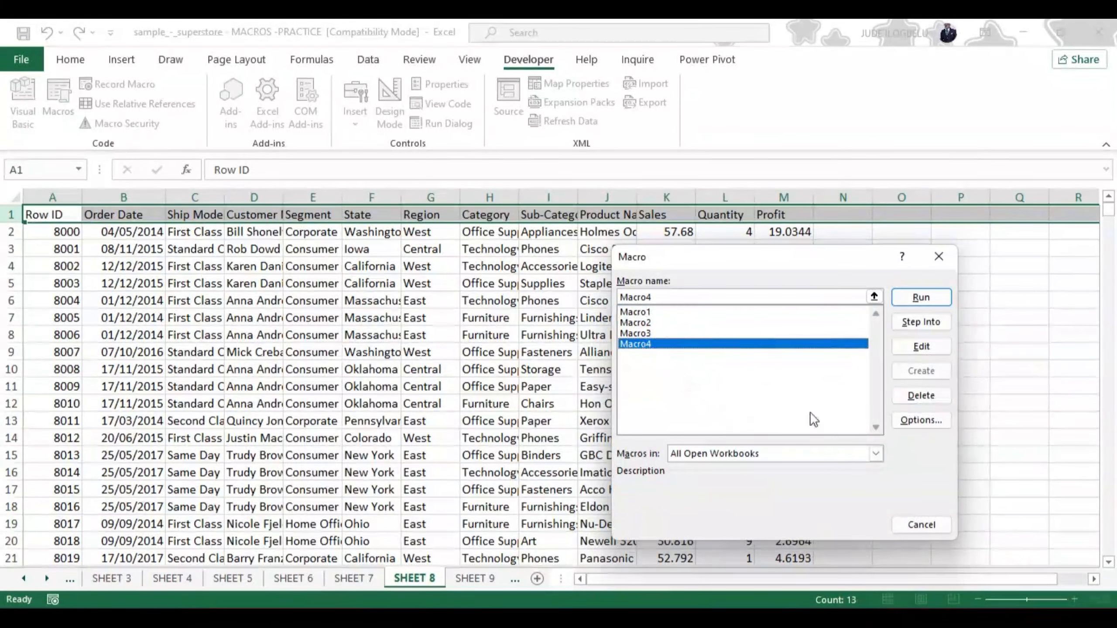
click(921, 300)
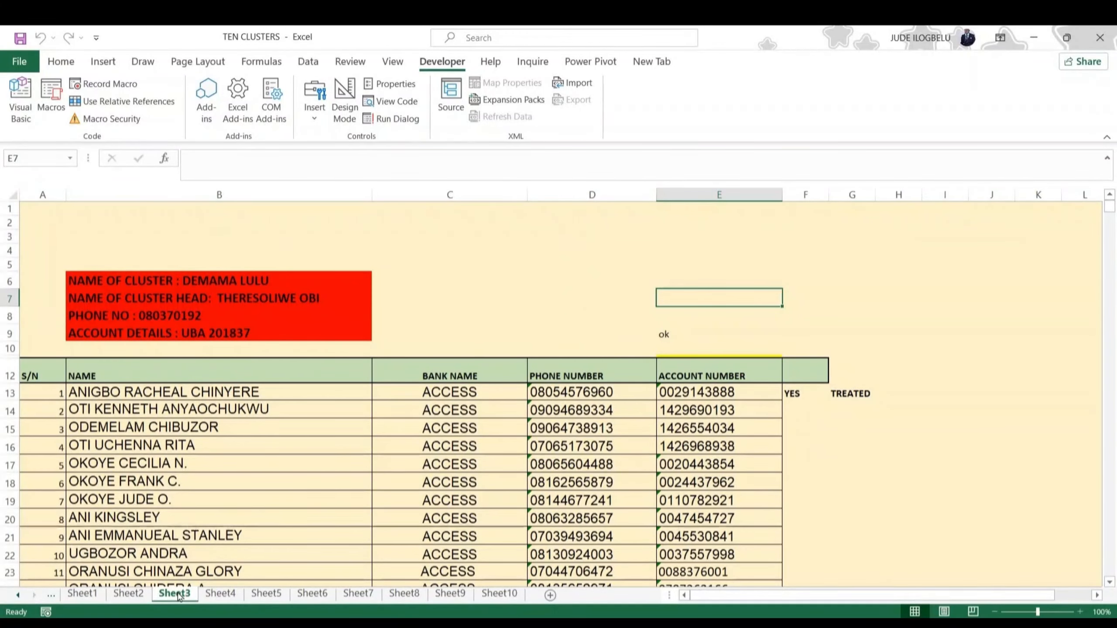
Switch to the CDC_SUPERSTORE_ASSIGNMENT workbook and copy the entire contents of Sheet3 into a new sheet, Sheet4
mouse_move(548, 609)
click(945, 566)
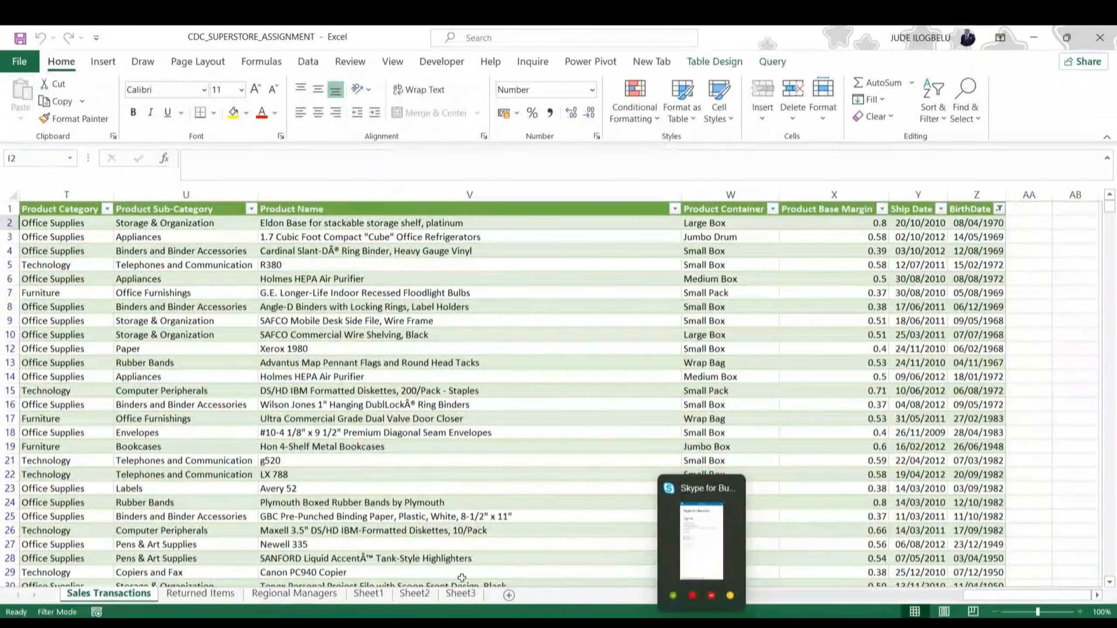
click(460, 595)
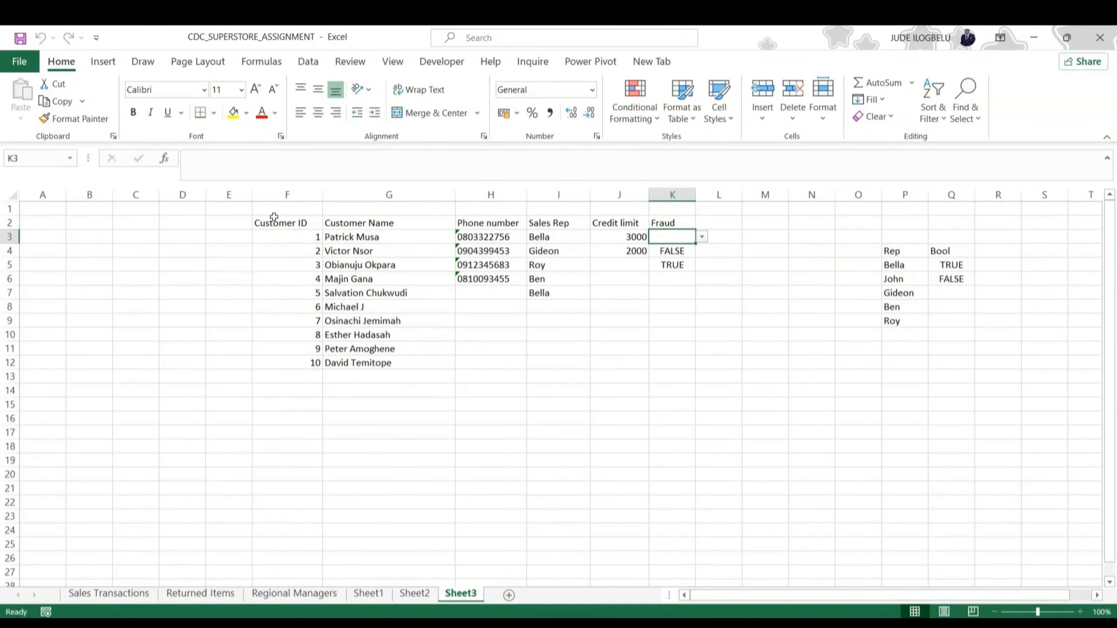
click(12, 196)
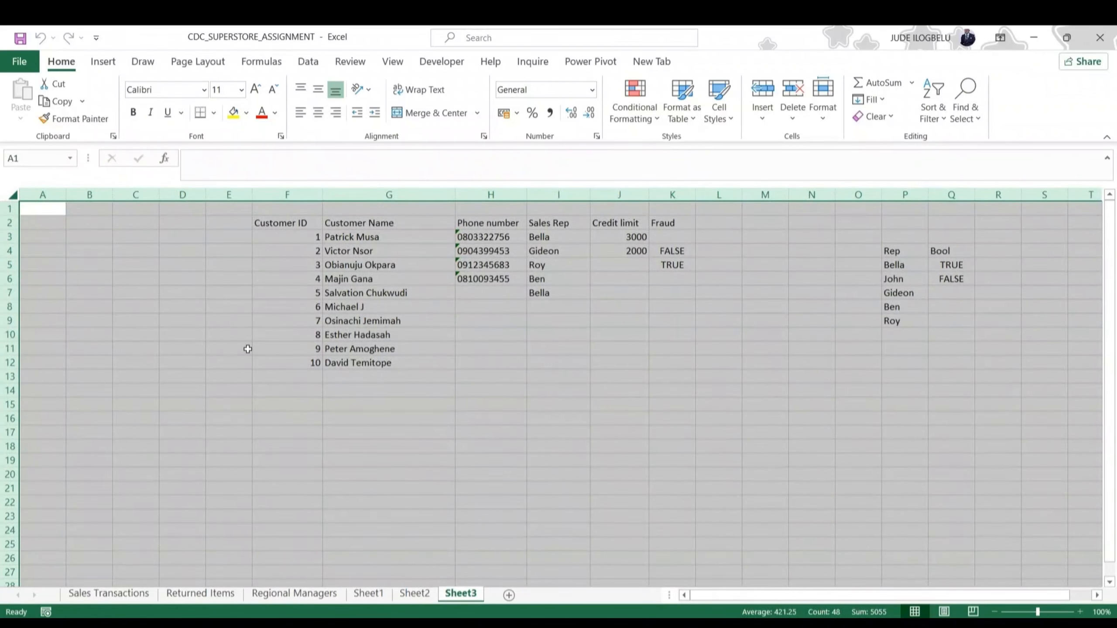
key(ctrl+c)
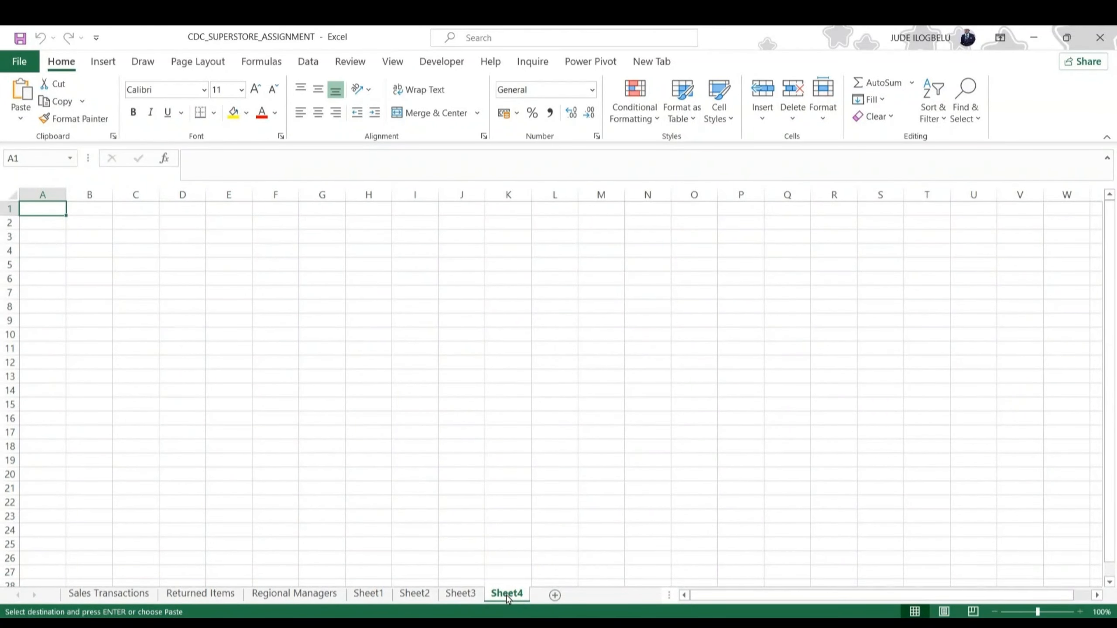
key(ctrl+v)
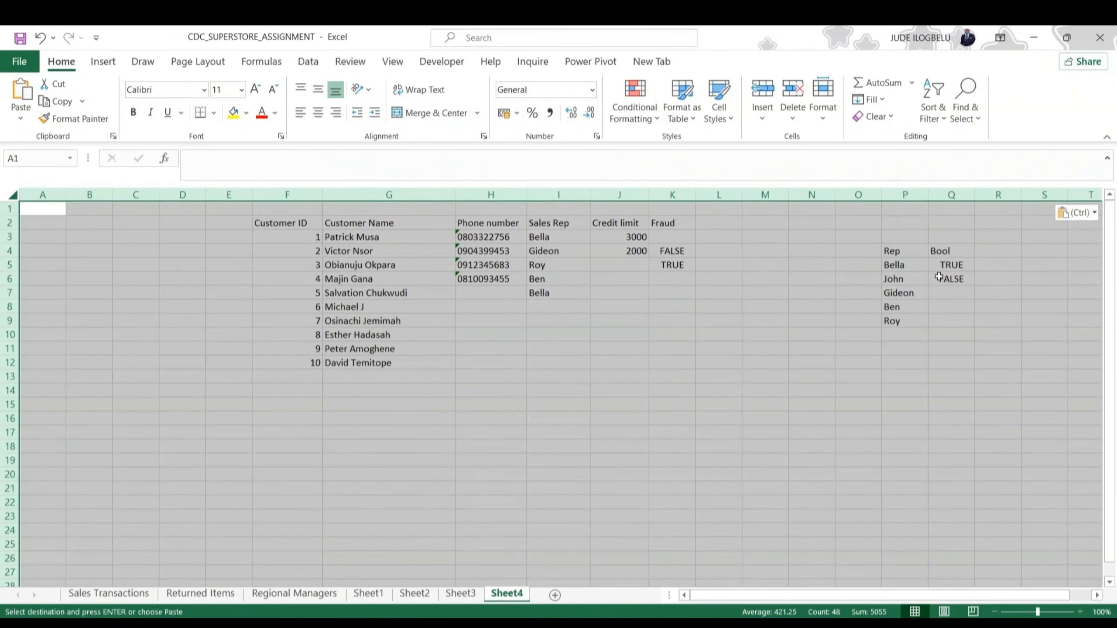
Clear the validation circles on Sheet4 with cell K4 in the Fraud column selected
click(724, 266)
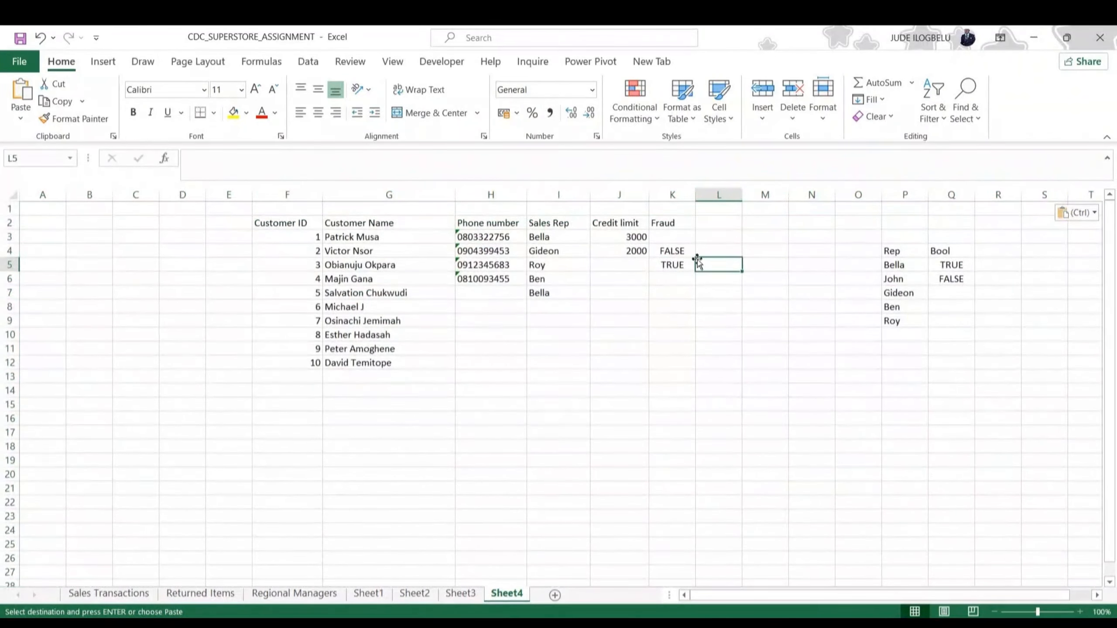
click(668, 251)
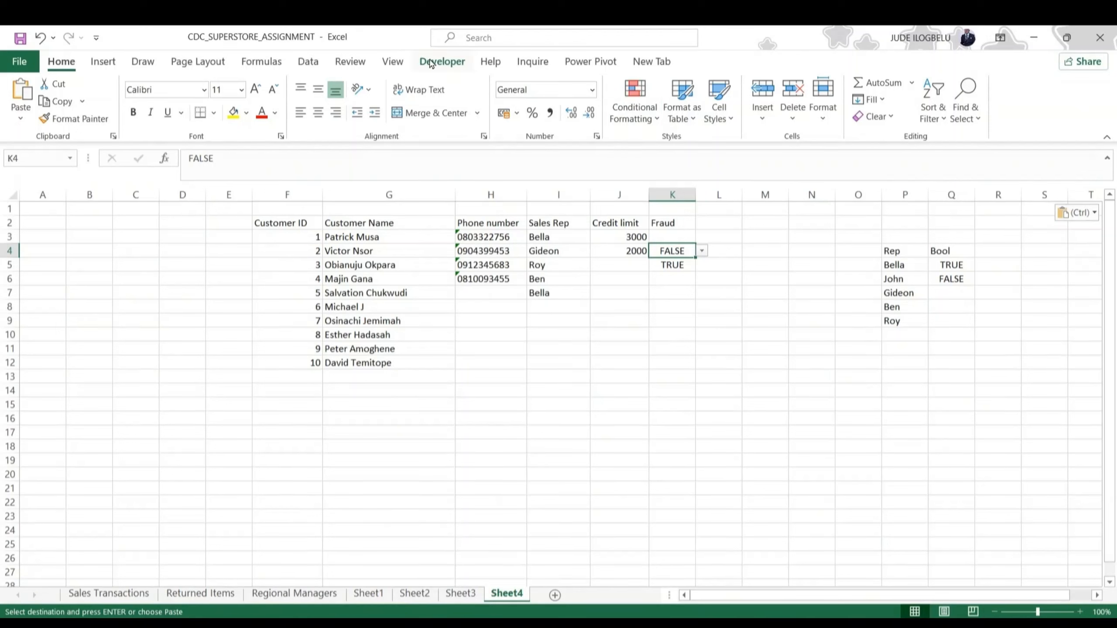
click(306, 64)
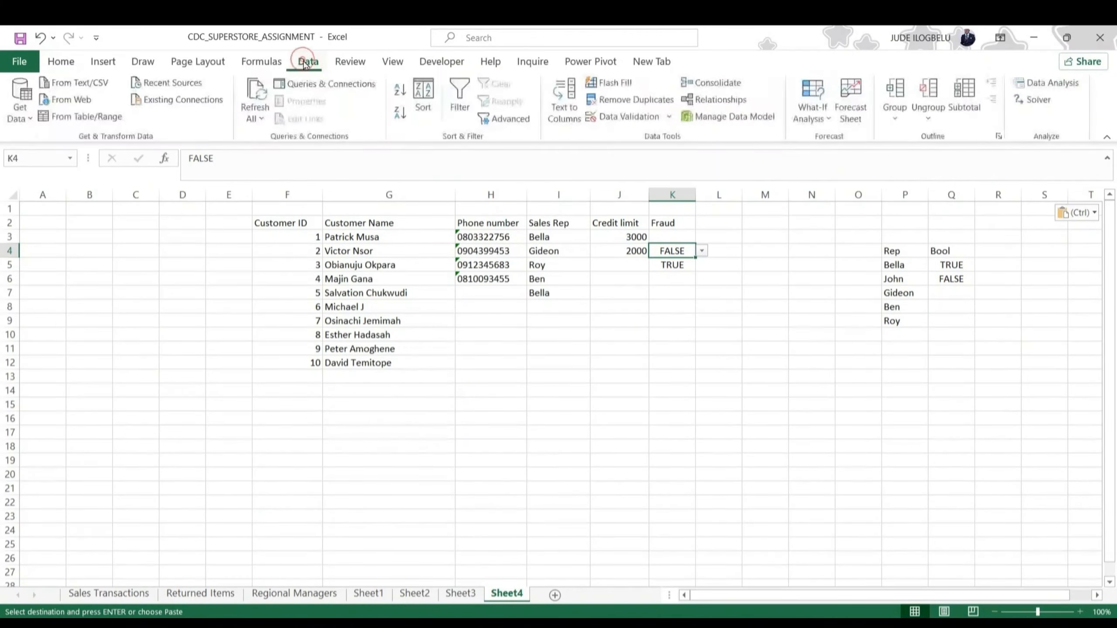
click(670, 118)
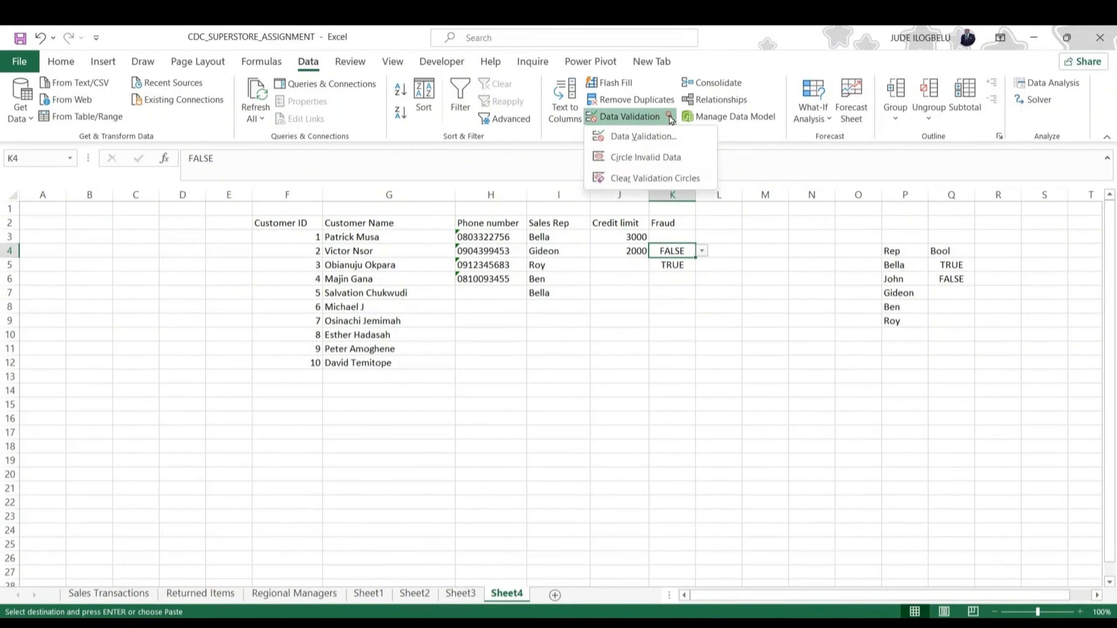
click(660, 174)
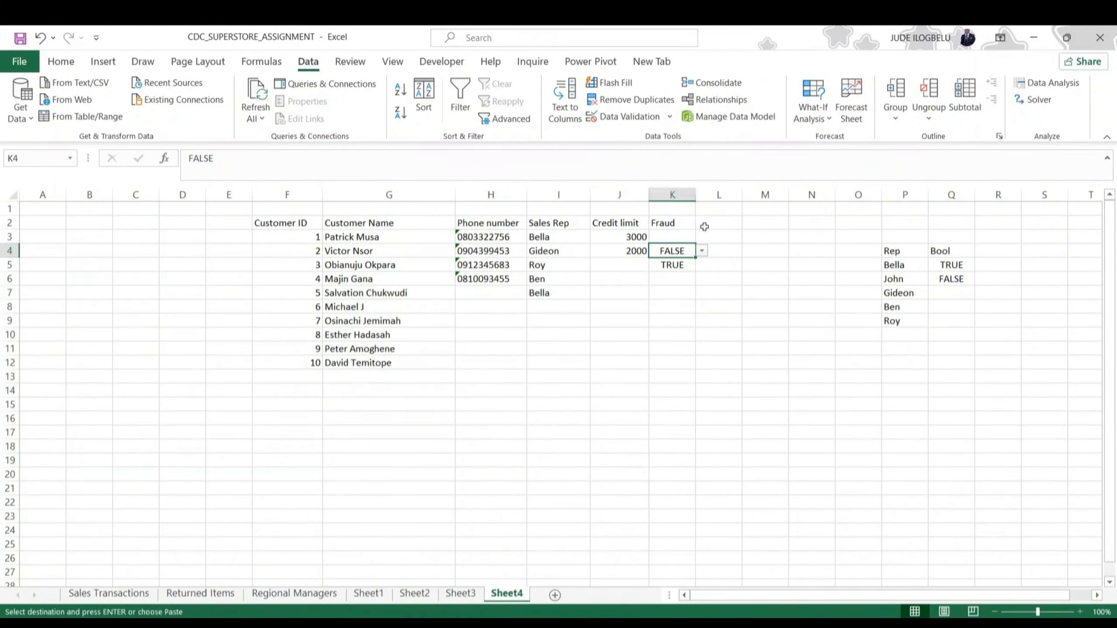